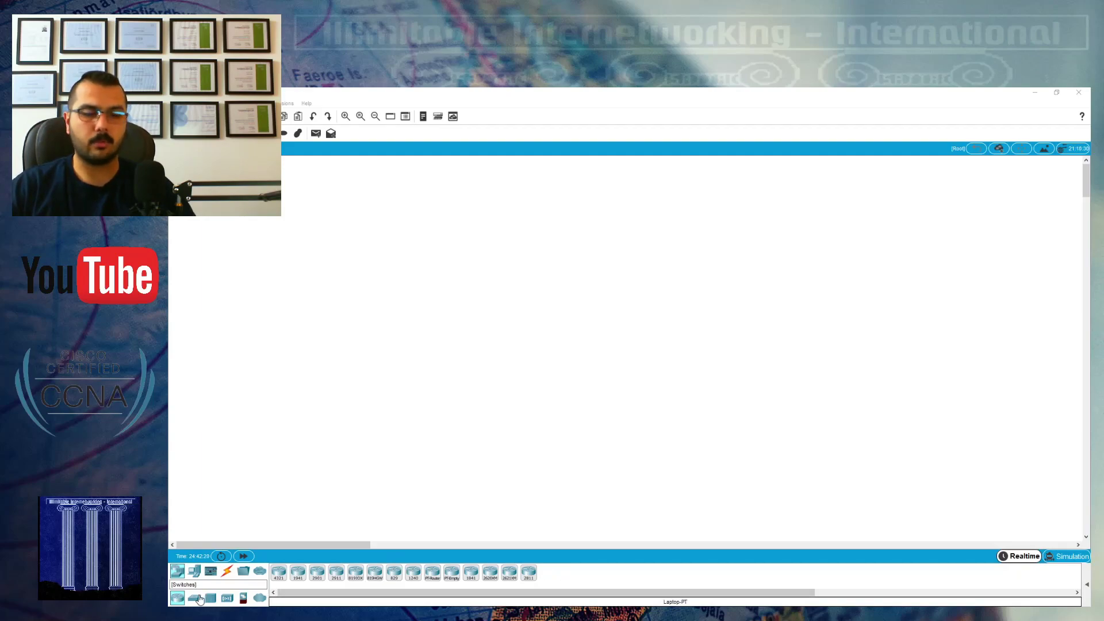
Place a 3560-24PS multilayer switch and move it higher on the workspace.
{"action": "left_click", "coordinate": [194, 597]}
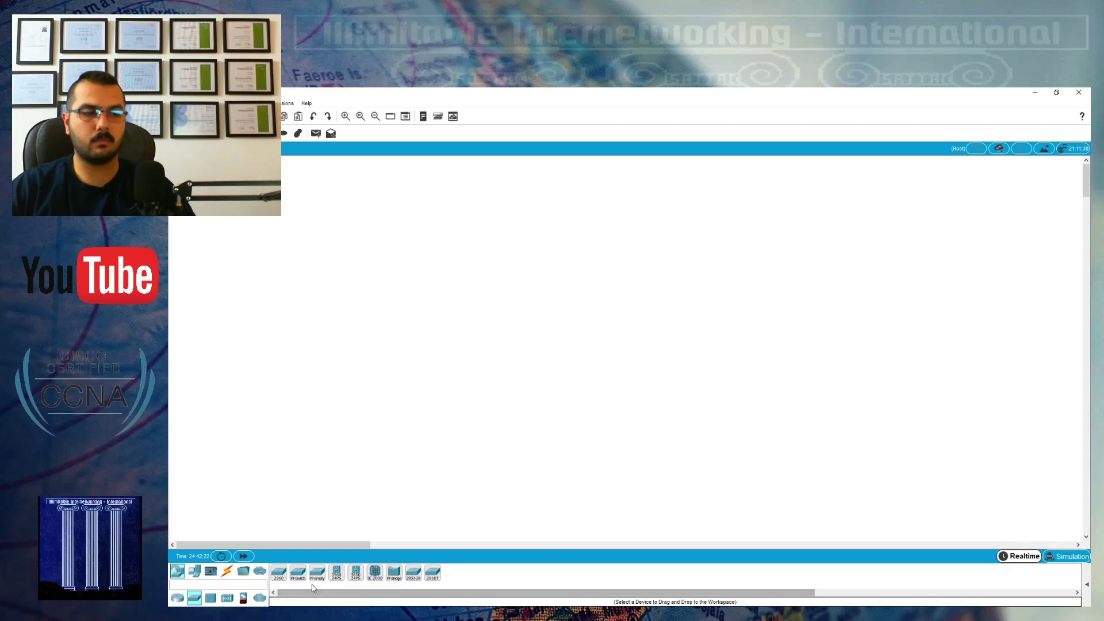
{"action": "left_click", "coordinate": [336, 582]}
{"action": "left_click", "coordinate": [413, 365]}
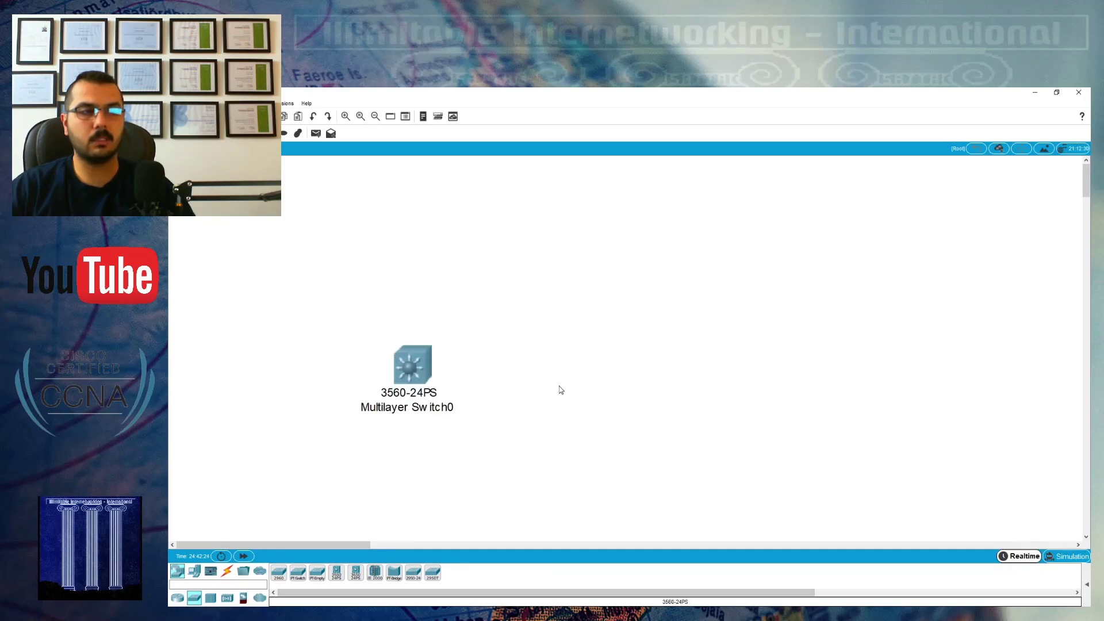
{"action": "left_click_drag", "start_coordinate": [430, 369], "coordinate": [415, 320]}
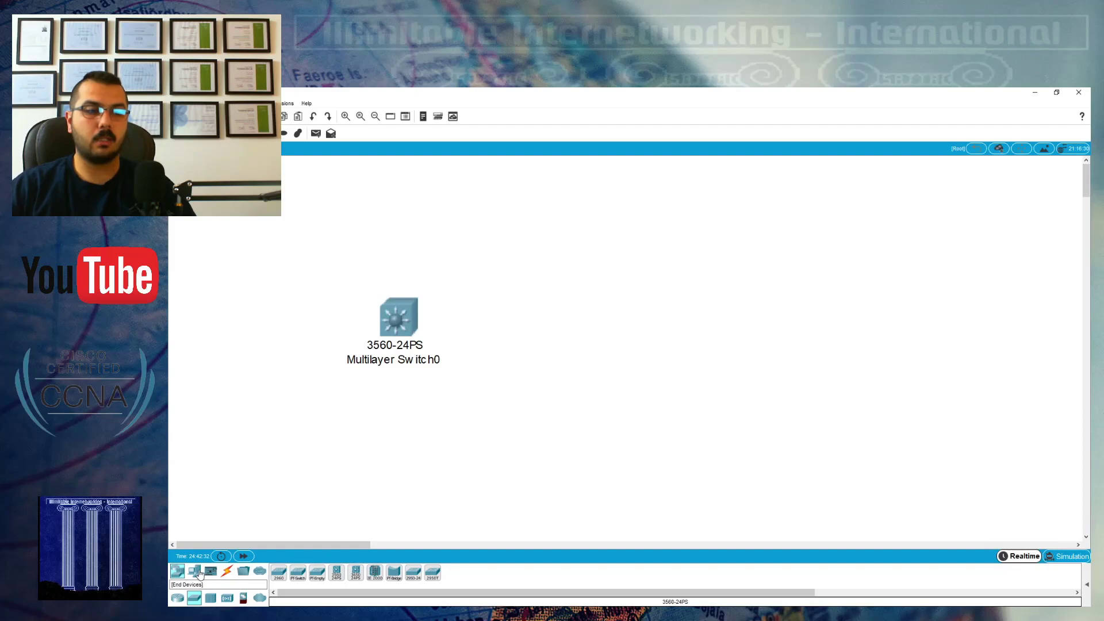
Add two PC-PT hosts below the switch and a Server-PT above it.
{"action": "left_click", "coordinate": [197, 572]}
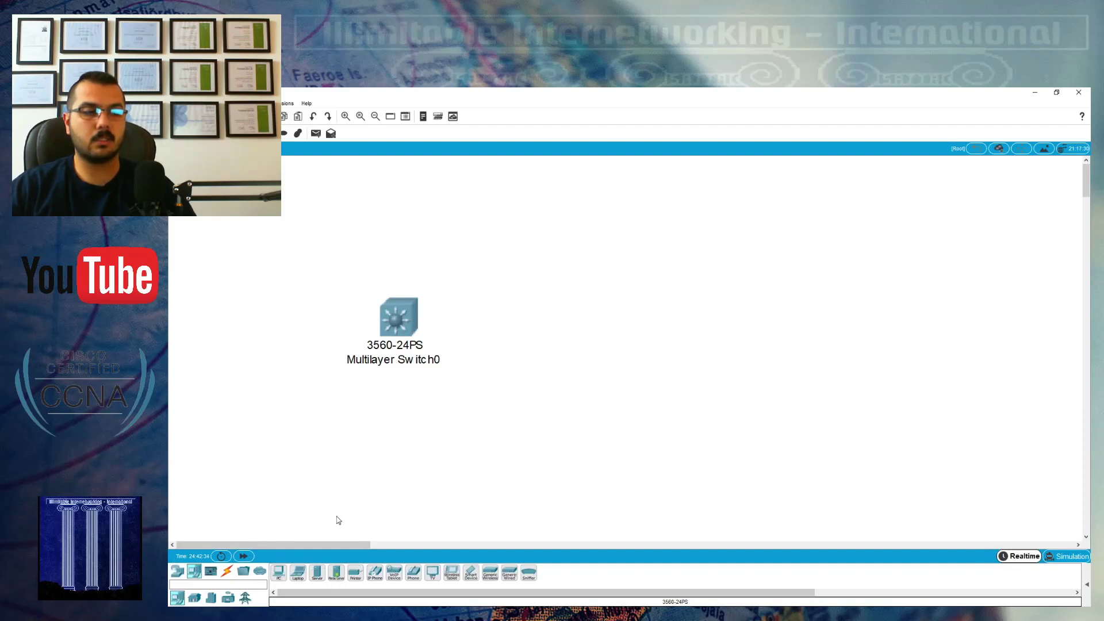
{"action": "left_click", "coordinate": [279, 572]}
{"action": "left_click", "coordinate": [264, 415]}
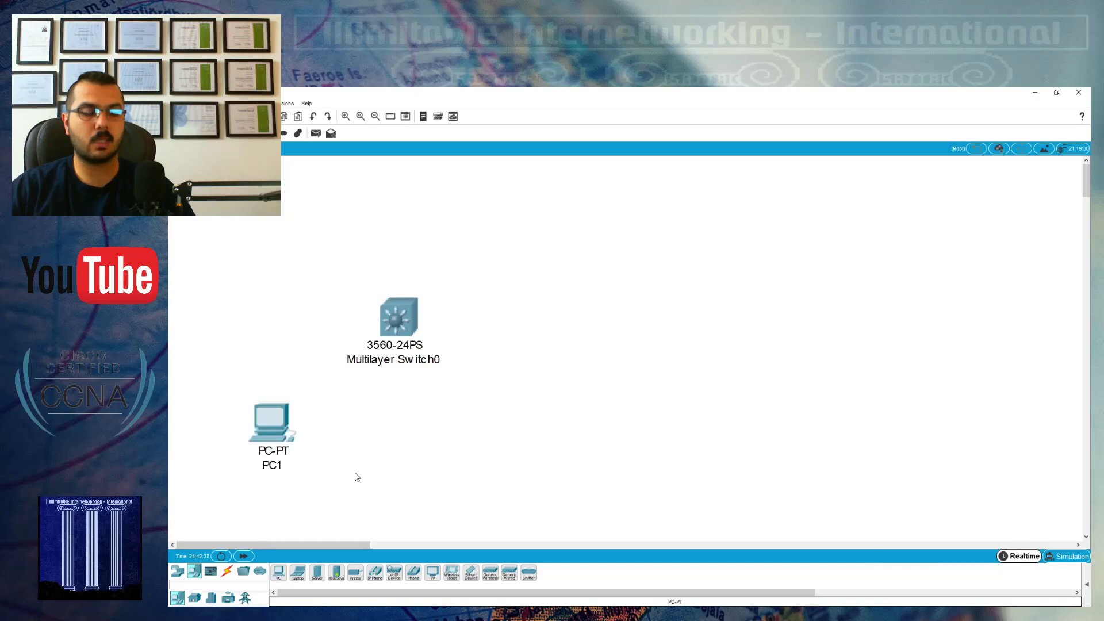
{"action": "left_click", "coordinate": [278, 571]}
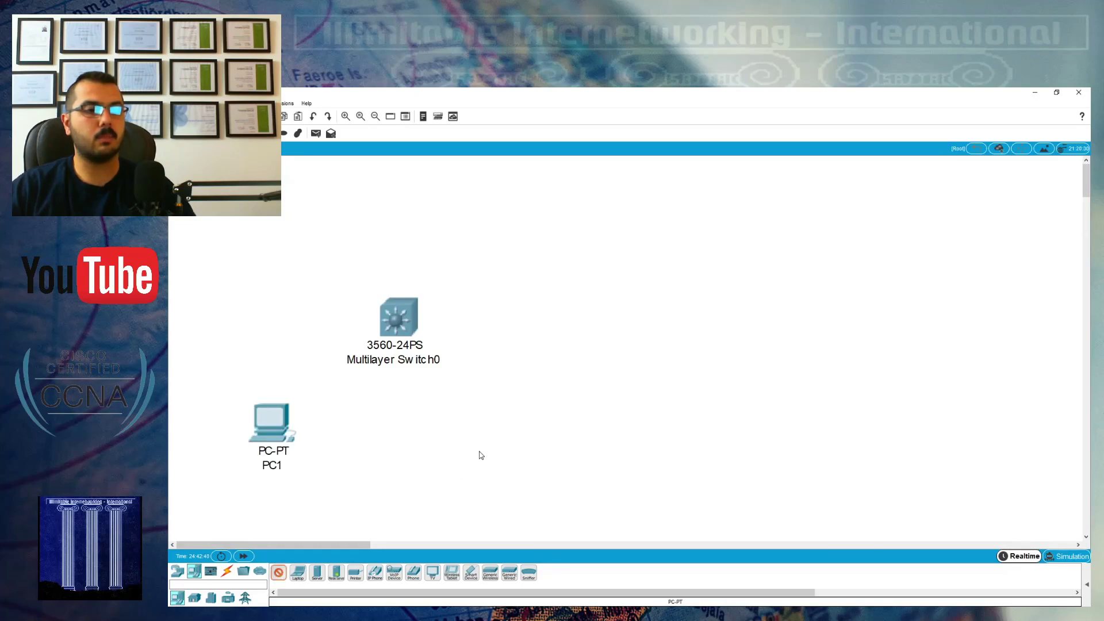
{"action": "left_click", "coordinate": [498, 421]}
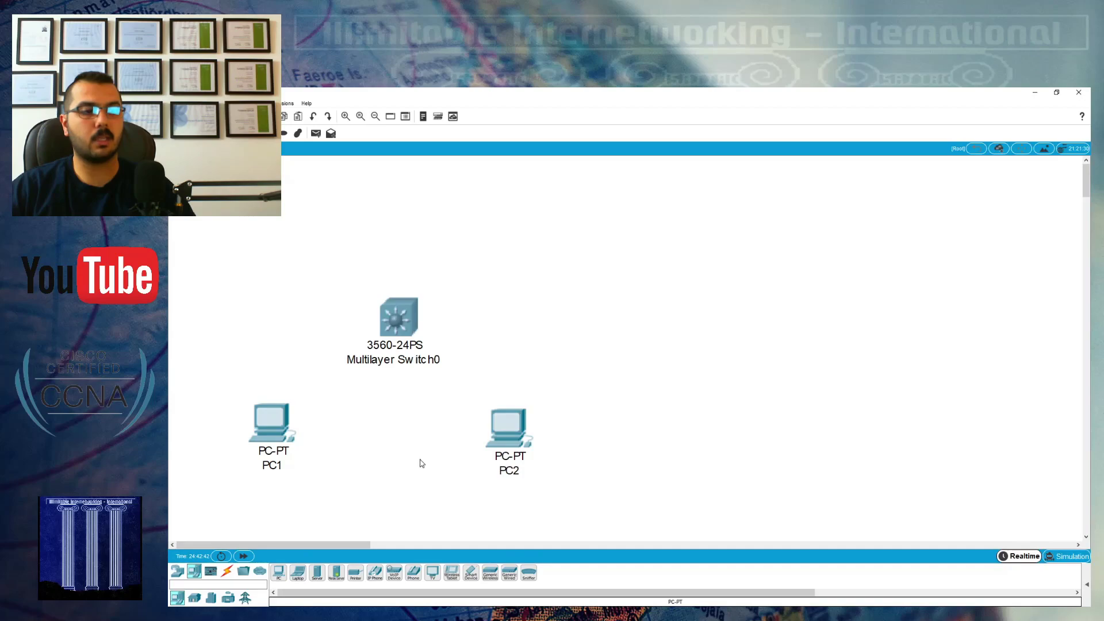
{"action": "left_click", "coordinate": [313, 575]}
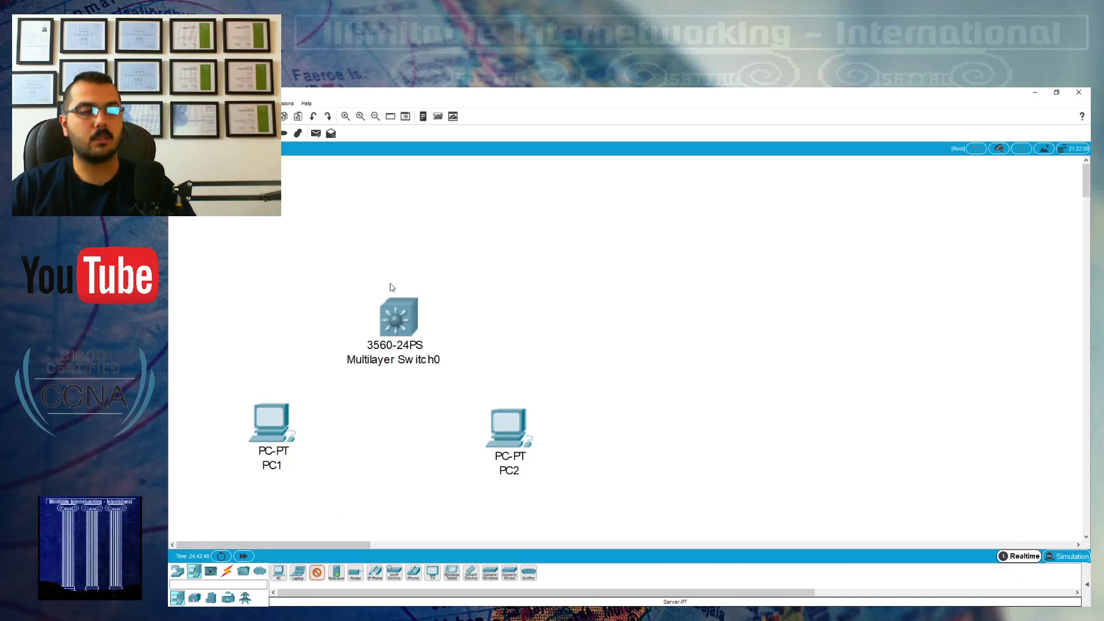
{"action": "left_click", "coordinate": [398, 192]}
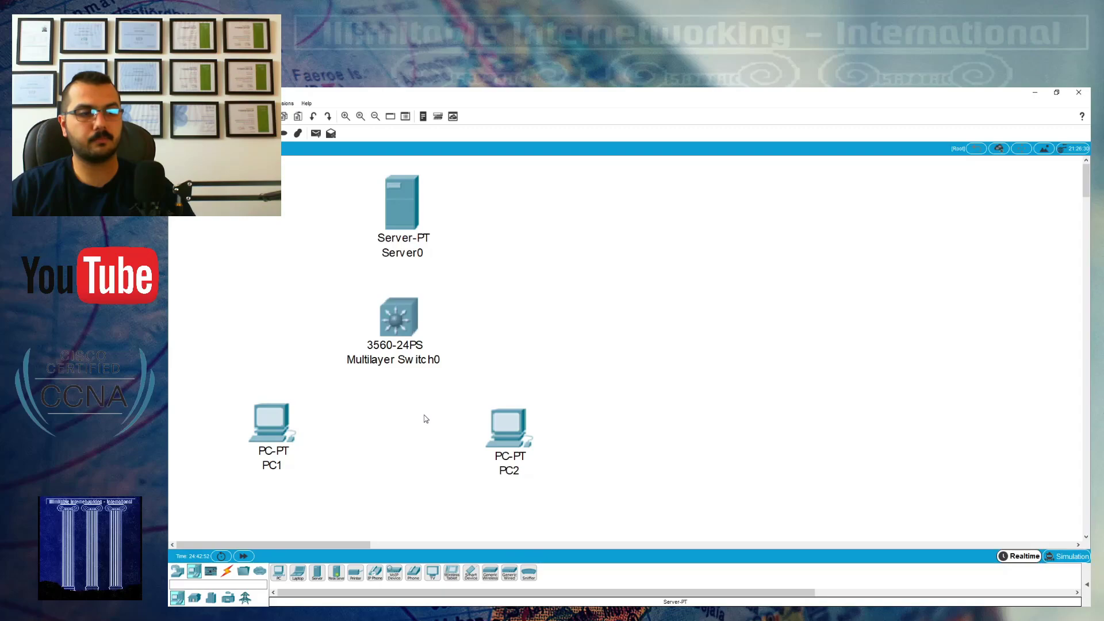
Connect PC1 and PC2 to the switch with automatic cables.
{"action": "left_click", "coordinate": [226, 571]}
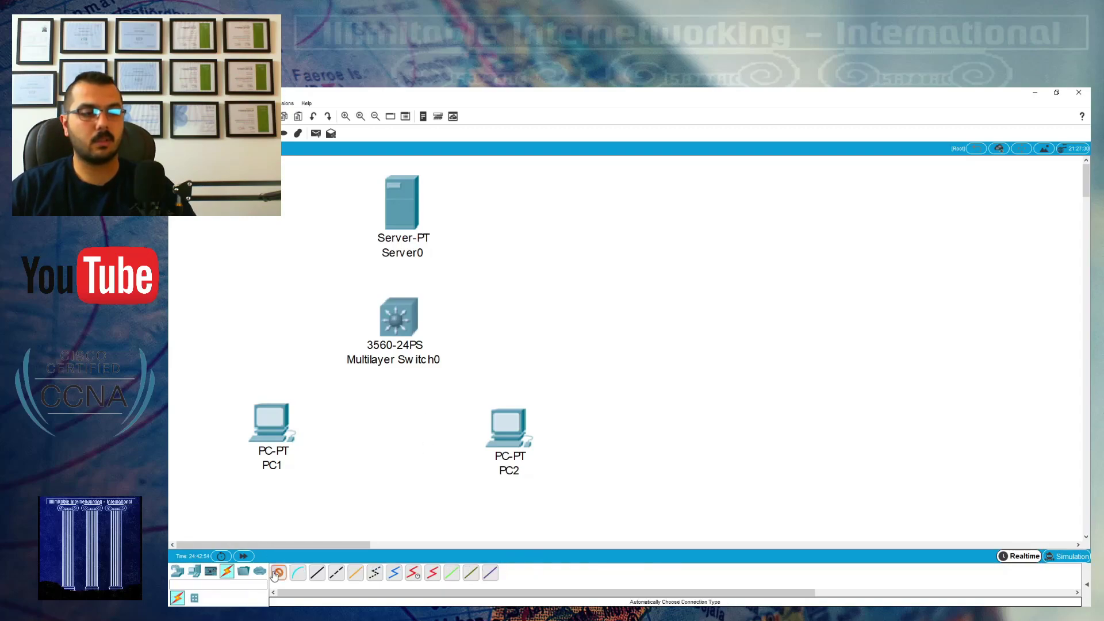
{"action": "left_click", "coordinate": [276, 572]}
{"action": "left_click", "coordinate": [270, 423]}
{"action": "left_click", "coordinate": [392, 320]}
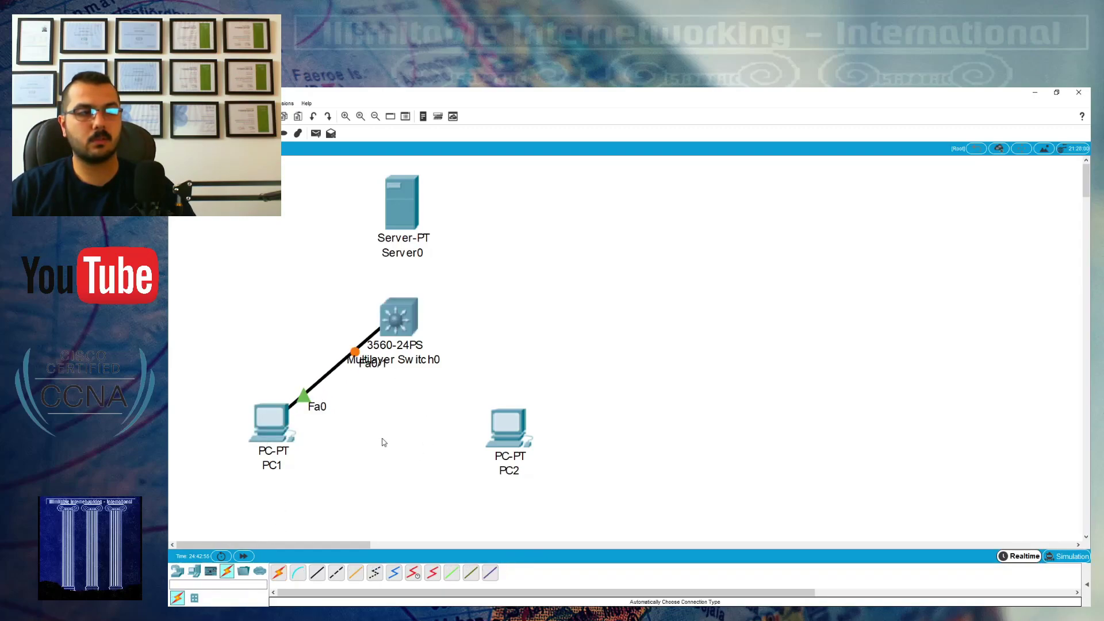
{"action": "left_click", "coordinate": [279, 573]}
{"action": "left_click", "coordinate": [508, 427]}
{"action": "left_click", "coordinate": [398, 317]}
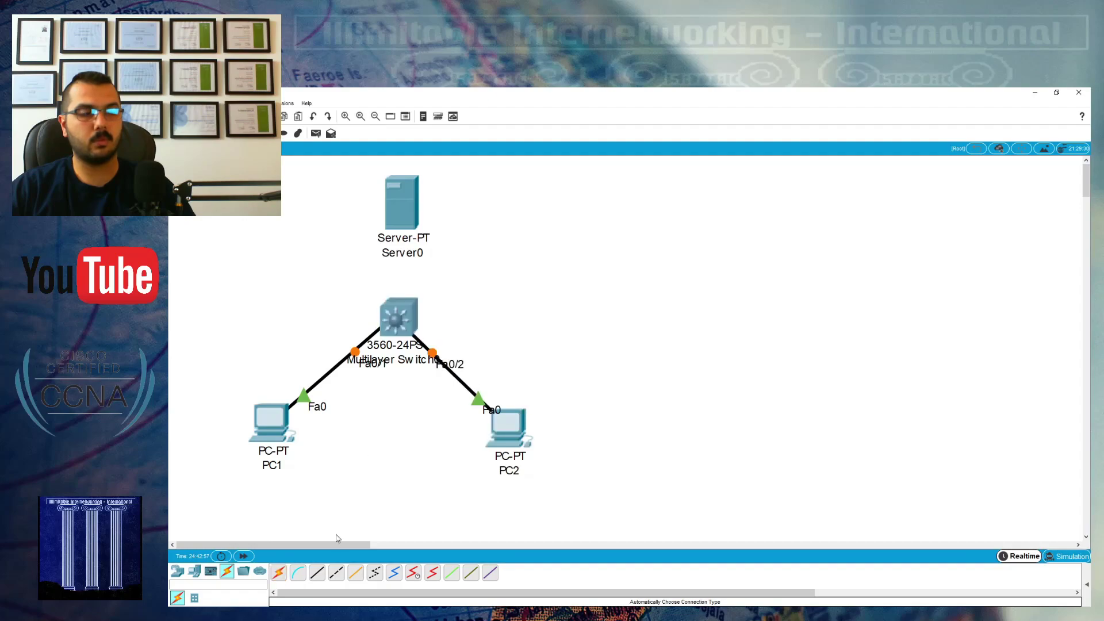
Cable Server0 to the switch, nudge Server0 upward, and fast-forward time.
{"action": "left_click", "coordinate": [278, 573]}
{"action": "left_click", "coordinate": [395, 317]}
{"action": "left_click", "coordinate": [395, 223]}
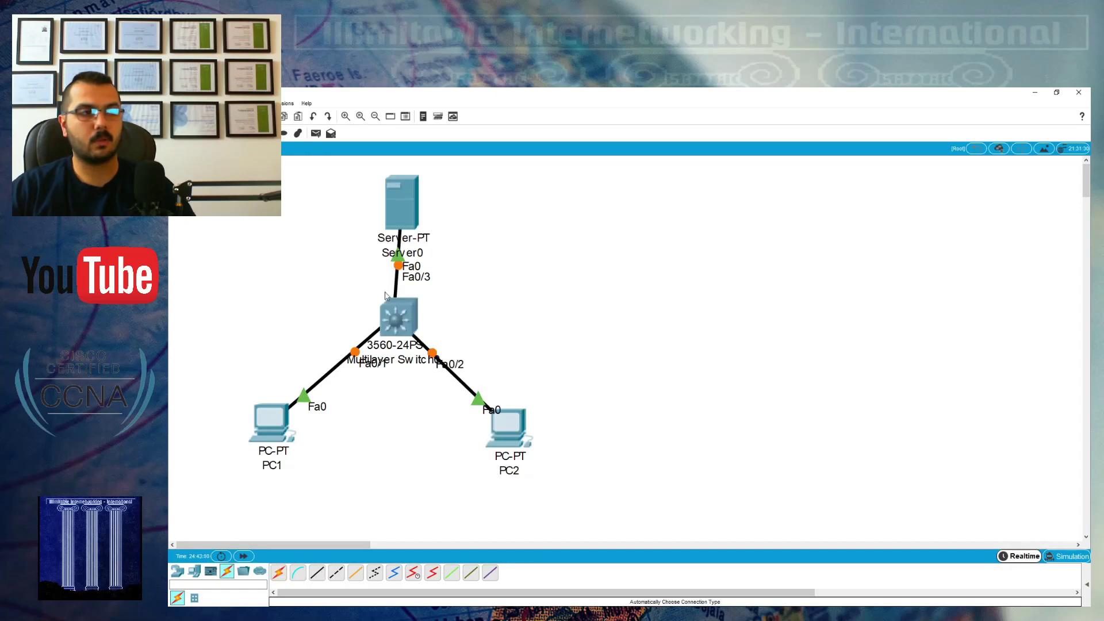
{"action": "left_click_drag", "start_coordinate": [407, 213], "coordinate": [400, 203]}
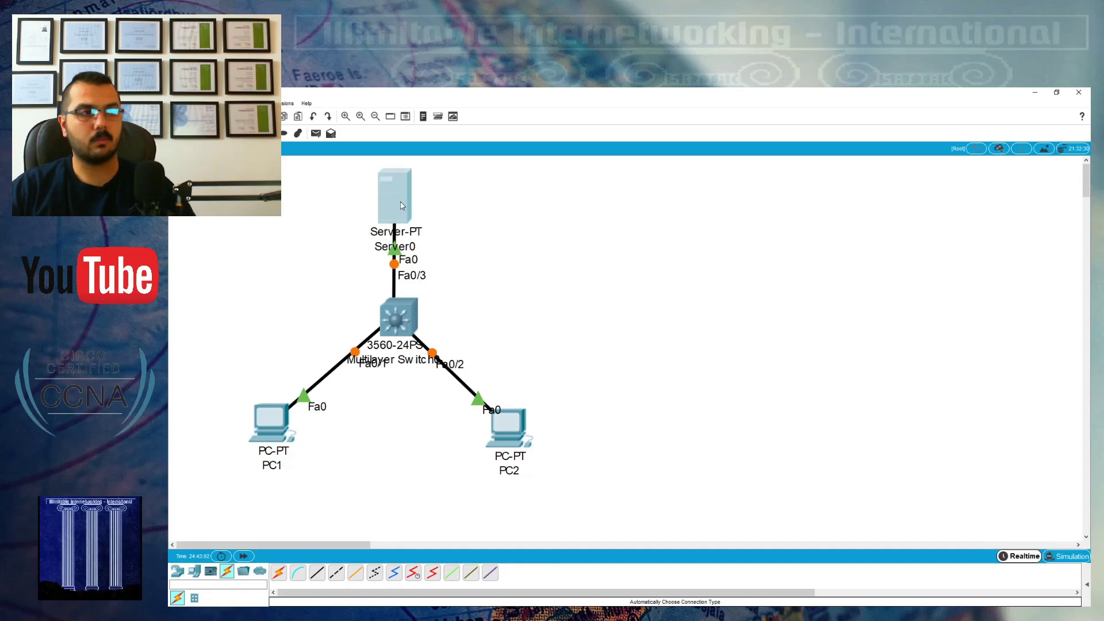
{"action": "left_click_drag", "start_coordinate": [400, 202], "coordinate": [400, 202]}
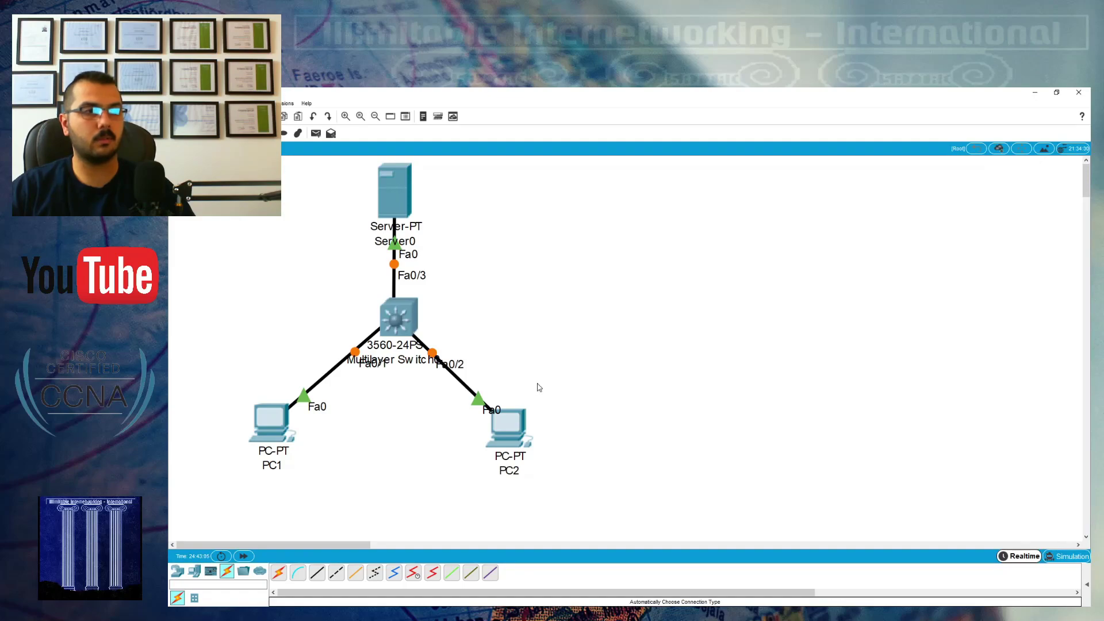
{"action": "left_click", "coordinate": [250, 557]}
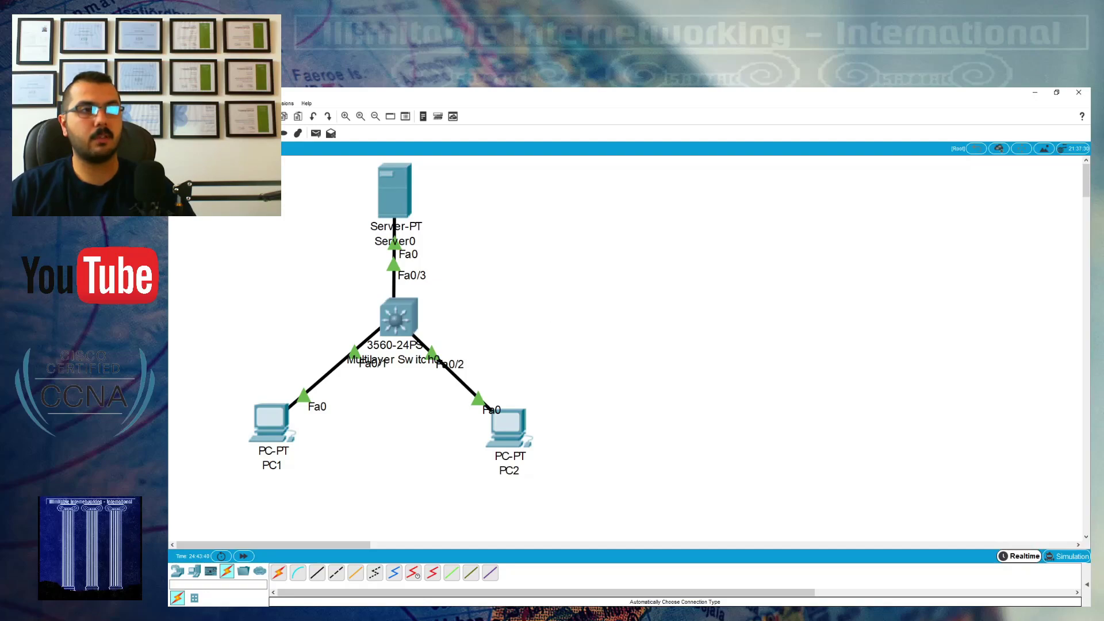
Add notes 1.1.1.0/24, 2.2.2.0/24 and 3.3.3.0/24 beside the Server0, PC1 and PC2 links.
{"action": "left_click", "coordinate": [454, 255]}
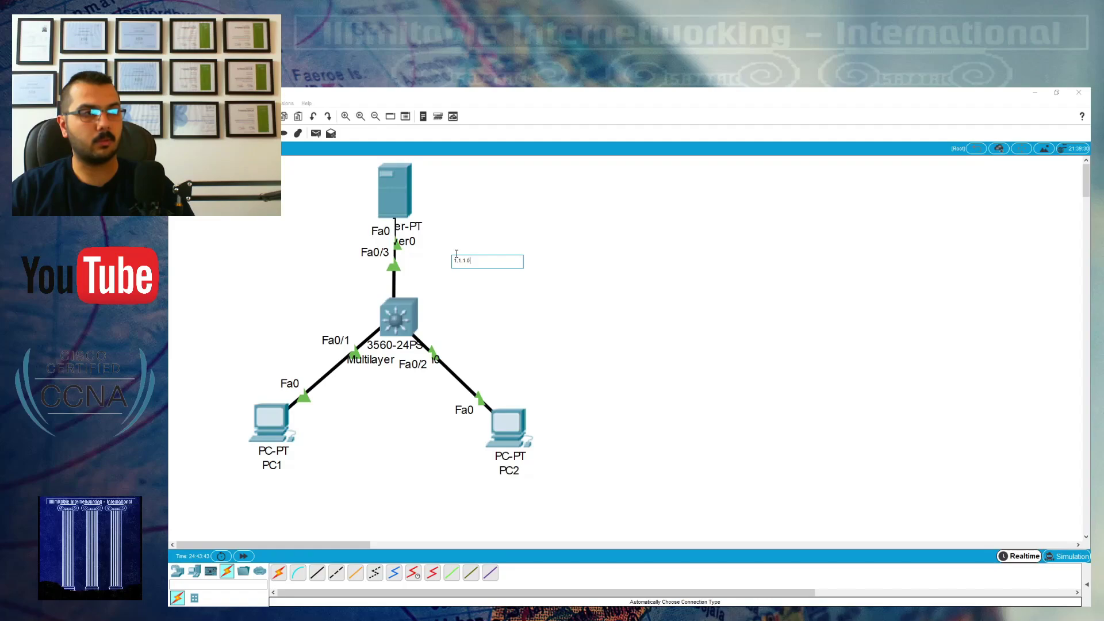
{"action": "type", "text": "/24"}
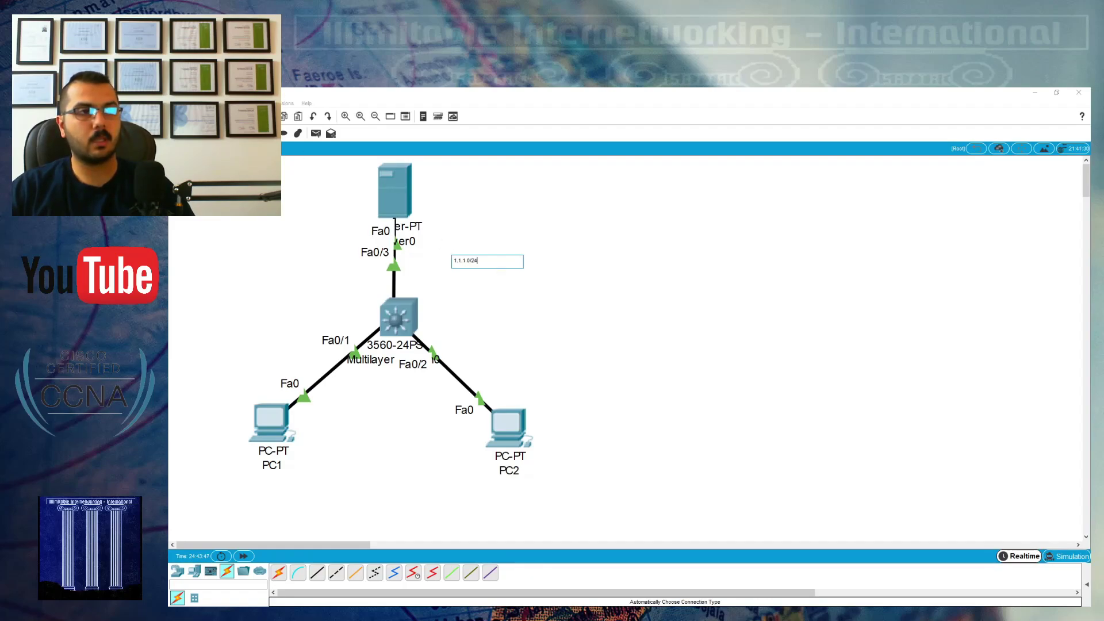
{"action": "left_click", "coordinate": [327, 250]}
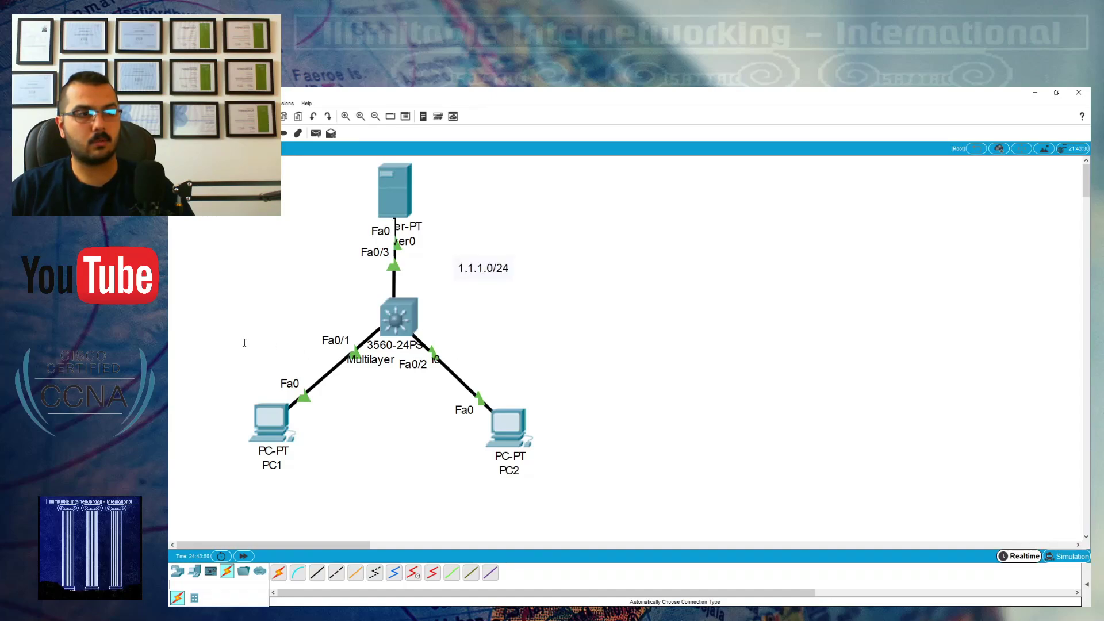
{"action": "left_click", "coordinate": [244, 343]}
{"action": "type", "text": ".2.2.0/2"}
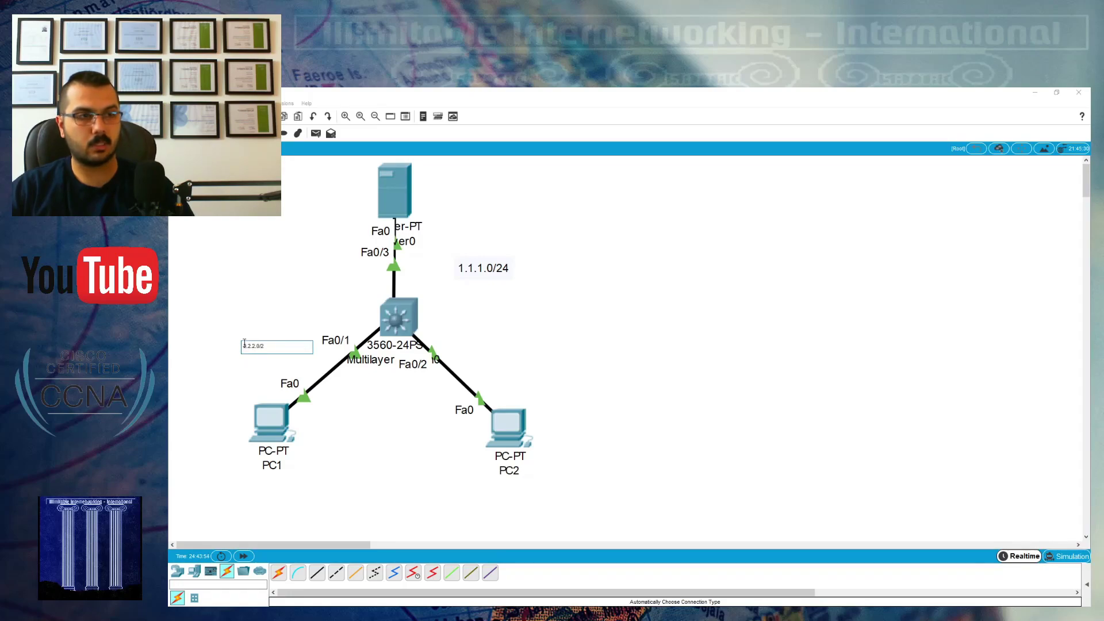
{"action": "type", "text": "4"}
{"action": "left_click", "coordinate": [405, 284]}
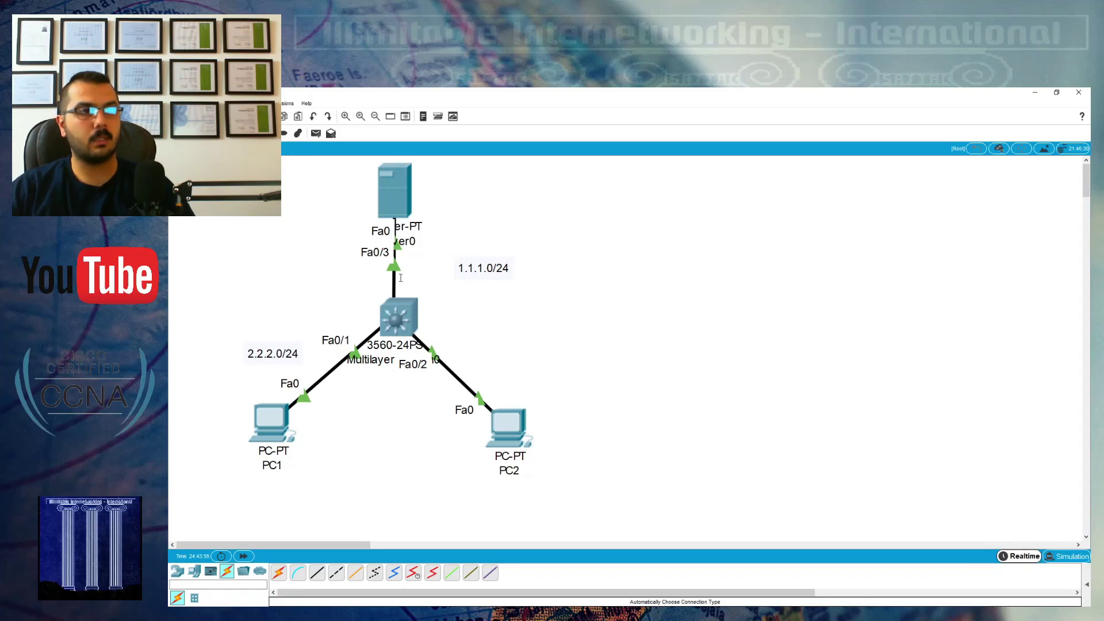
{"action": "left_click", "coordinate": [476, 352]}
{"action": "type", "text": "3.3.3"}
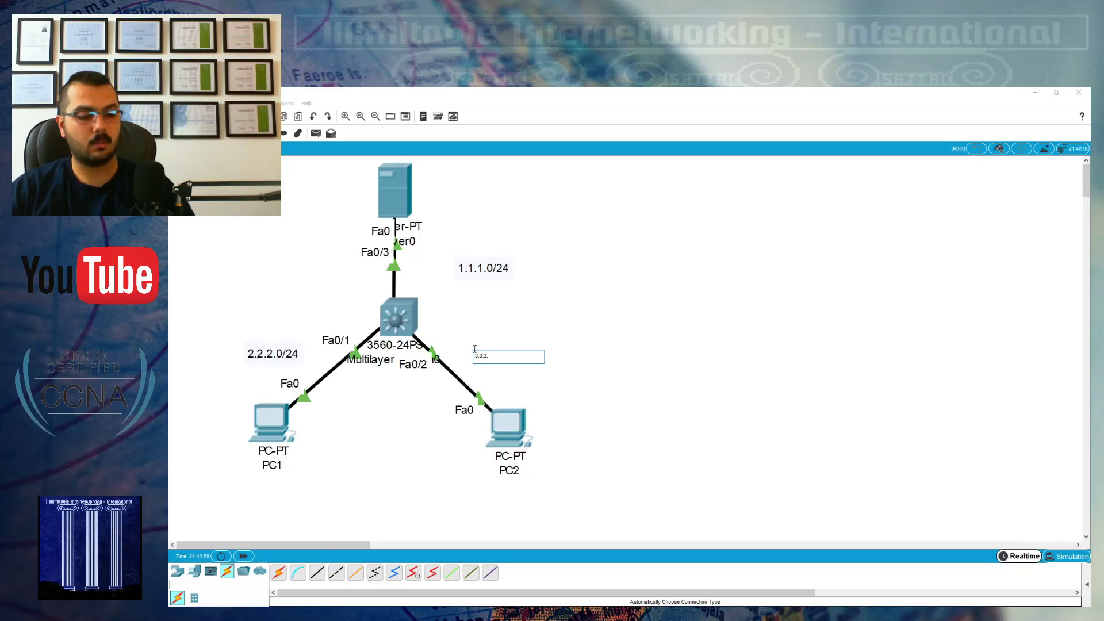
{"action": "type", "text": ".0/24"}
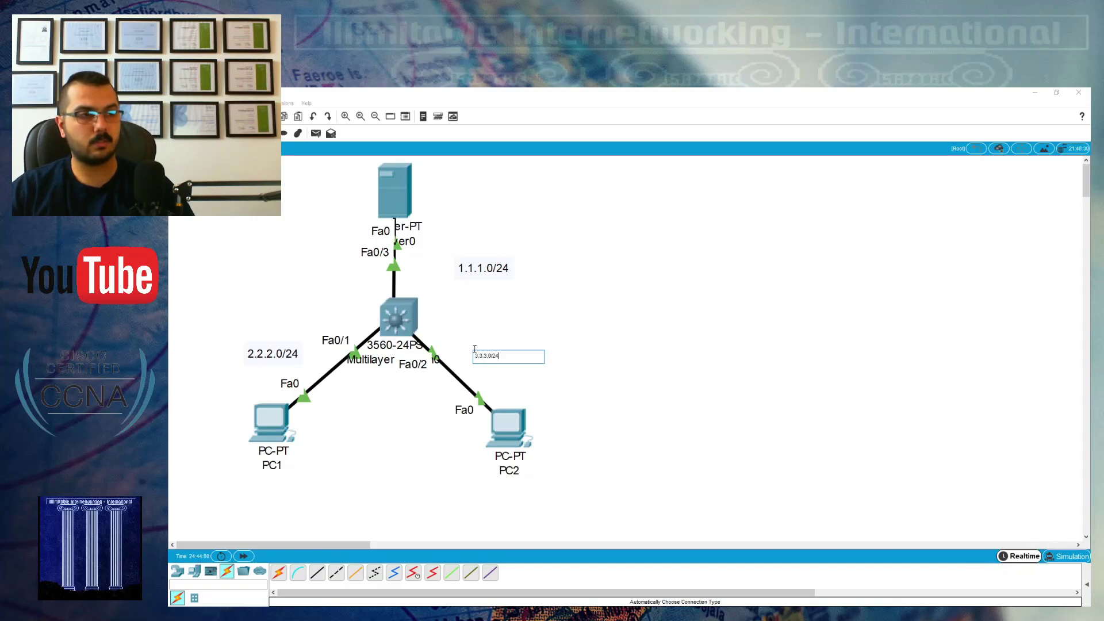
{"action": "left_click", "coordinate": [636, 290]}
Drag the three subnet notes closer to their links.
{"action": "left_click_drag", "start_coordinate": [476, 265], "coordinate": [437, 259]}
{"action": "left_click_drag", "start_coordinate": [496, 363], "coordinate": [483, 358]}
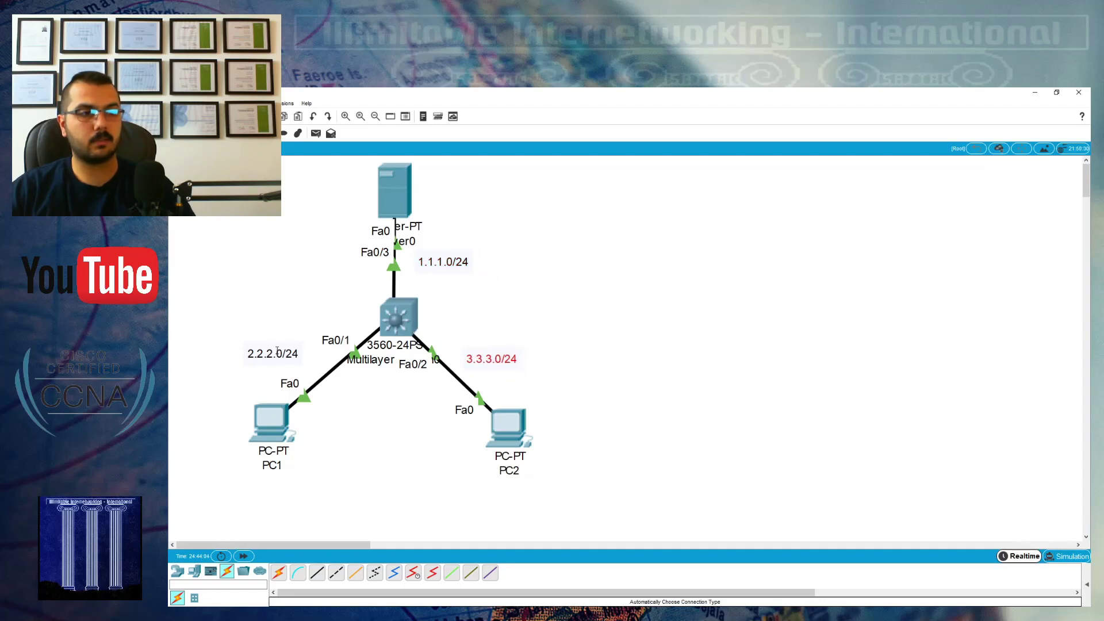
{"action": "left_click_drag", "start_coordinate": [270, 353], "coordinate": [277, 354]}
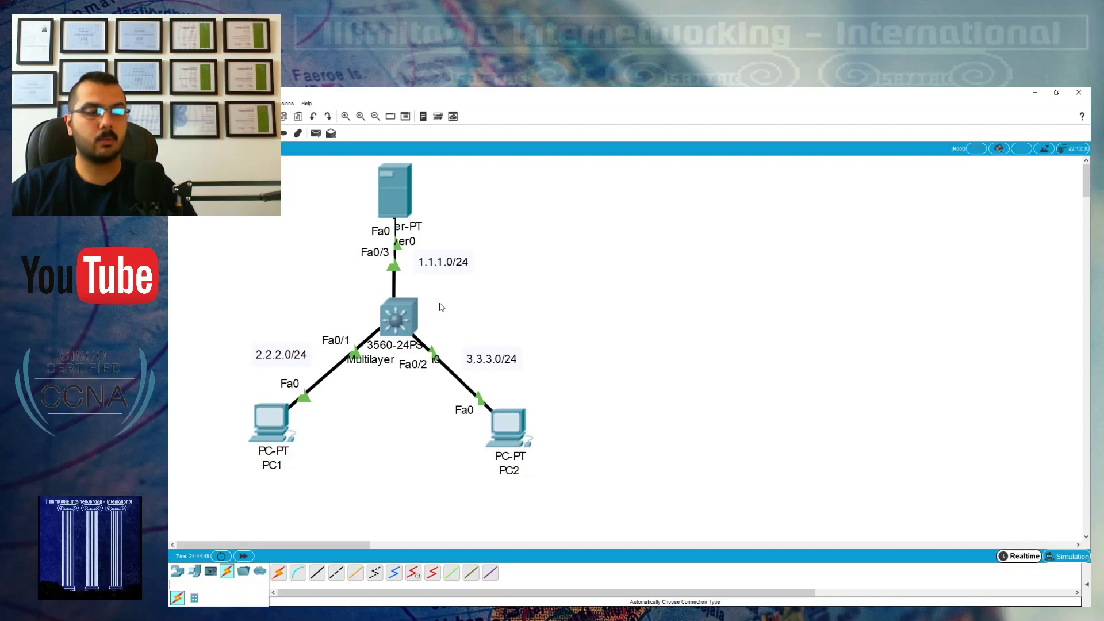
In PC1's IP Configuration, enter static IP 2.2.2.2, mask 255.255.255.0, gateway 2.2.2.1.
{"action": "left_click", "coordinate": [266, 433]}
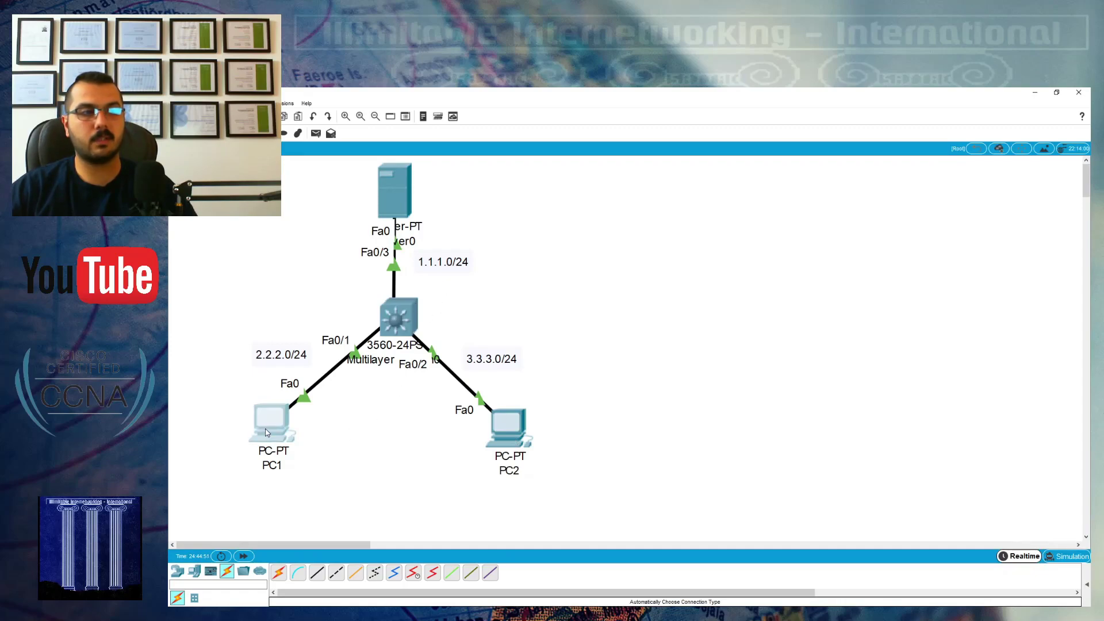
{"action": "left_click_drag", "start_coordinate": [561, 179], "coordinate": [742, 173]}
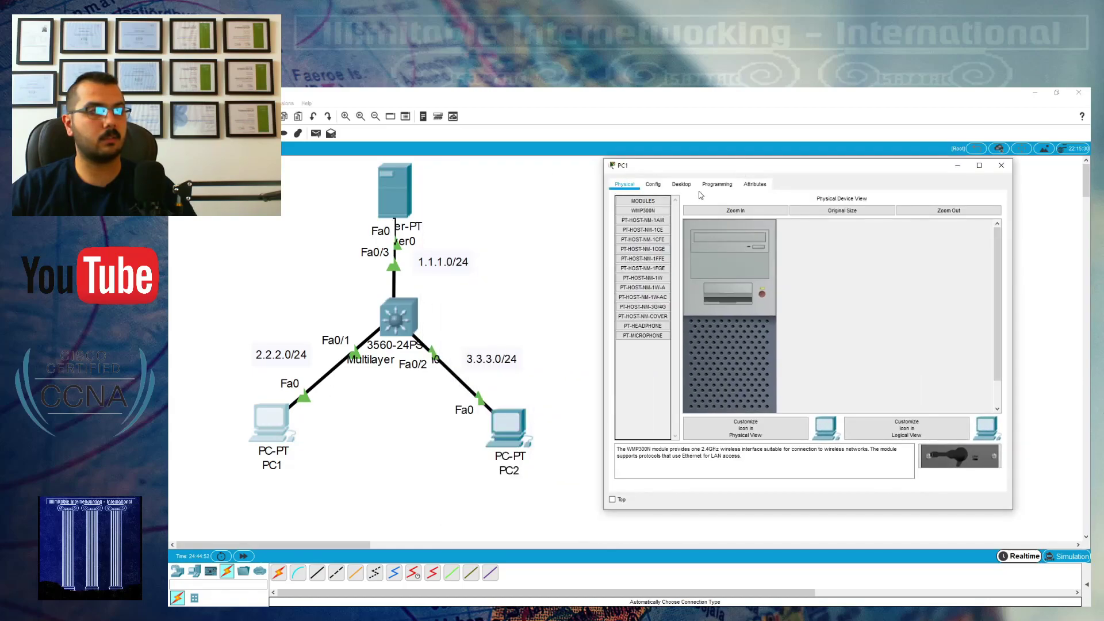
{"action": "left_click", "coordinate": [681, 184]}
{"action": "left_click", "coordinate": [662, 216]}
{"action": "left_click", "coordinate": [773, 250]}
{"action": "type", "text": "2.2.2.2"}
{"action": "key", "text": "Tab"}
{"action": "type", "text": "255.255"}
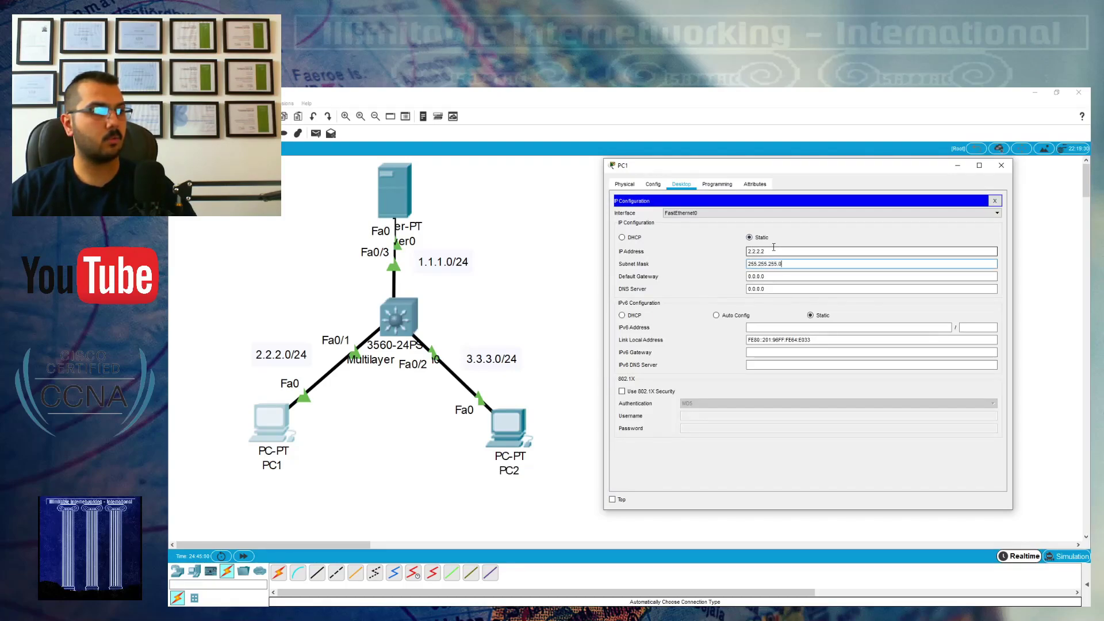
{"action": "key", "text": "Tab"}
{"action": "type", "text": "2"}
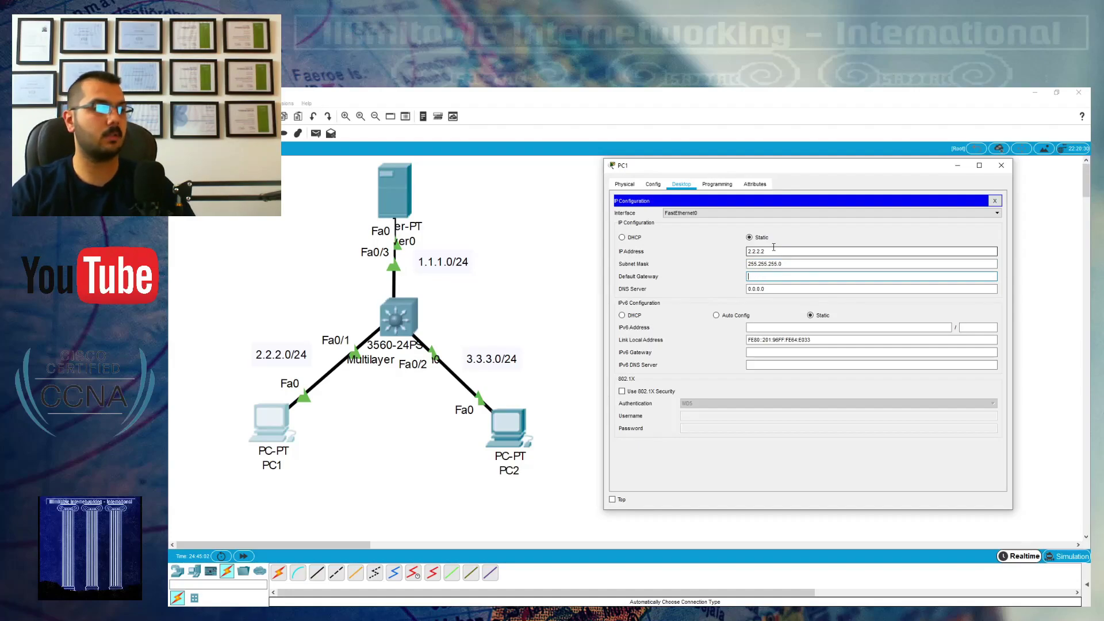
{"action": "type", "text": ".2.2.1"}
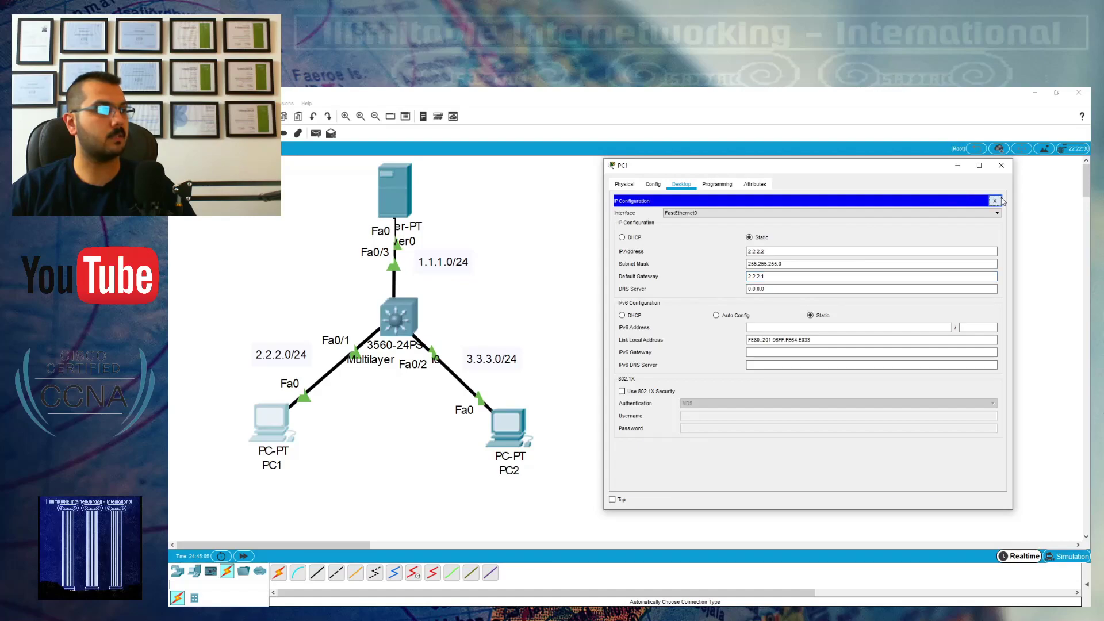
Close PC1's window and give PC2 IP 3.3.3.2, mask 255.255.255.0, gateway 3.3.3.1.
{"action": "left_click", "coordinate": [993, 200]}
{"action": "left_click", "coordinate": [1001, 165]}
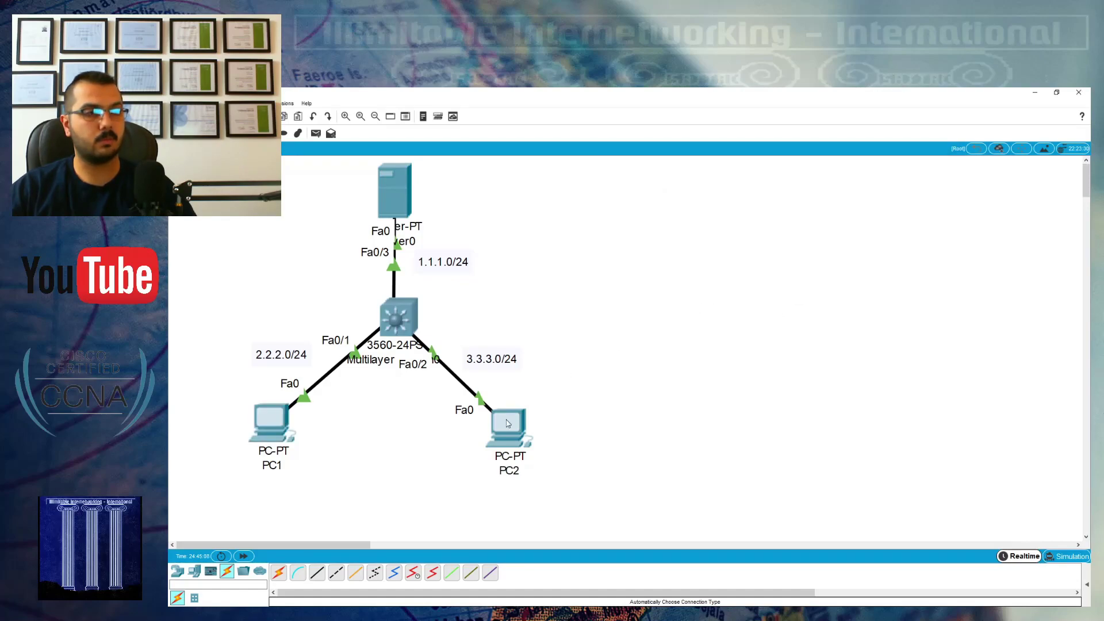
{"action": "left_click", "coordinate": [509, 424]}
{"action": "left_click_drag", "start_coordinate": [630, 171], "coordinate": [798, 160]}
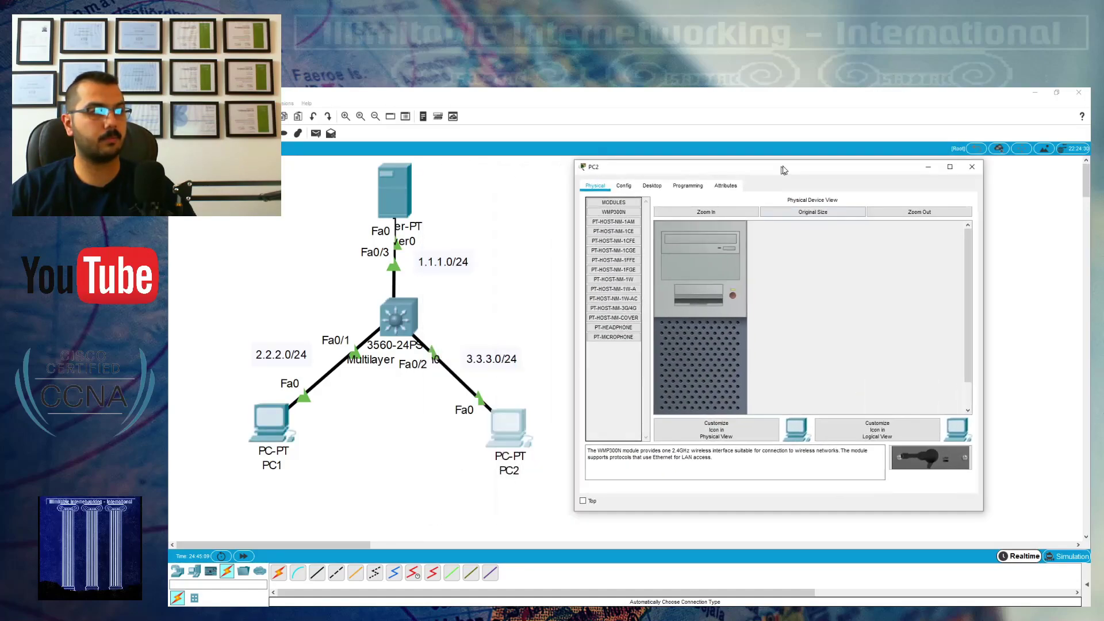
{"action": "left_click", "coordinate": [670, 179]}
{"action": "left_click", "coordinate": [642, 211]}
{"action": "left_click", "coordinate": [758, 245]}
{"action": "type", "text": "3.3.3"}
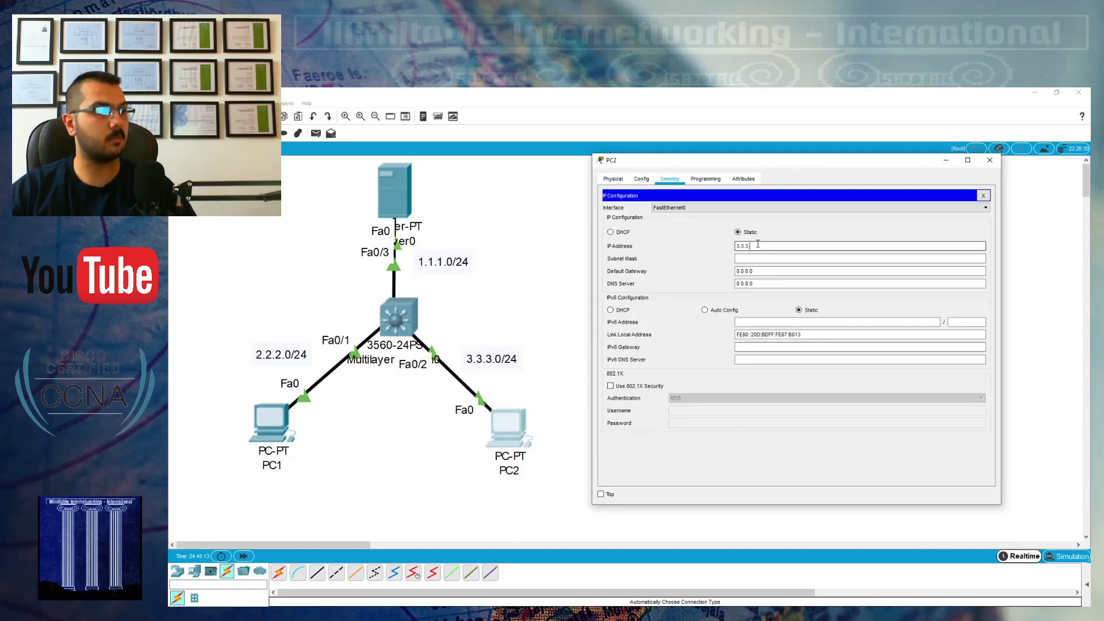
{"action": "type", "text": ".2"}
{"action": "key", "text": "Tab"}
{"action": "type", "text": "255."}
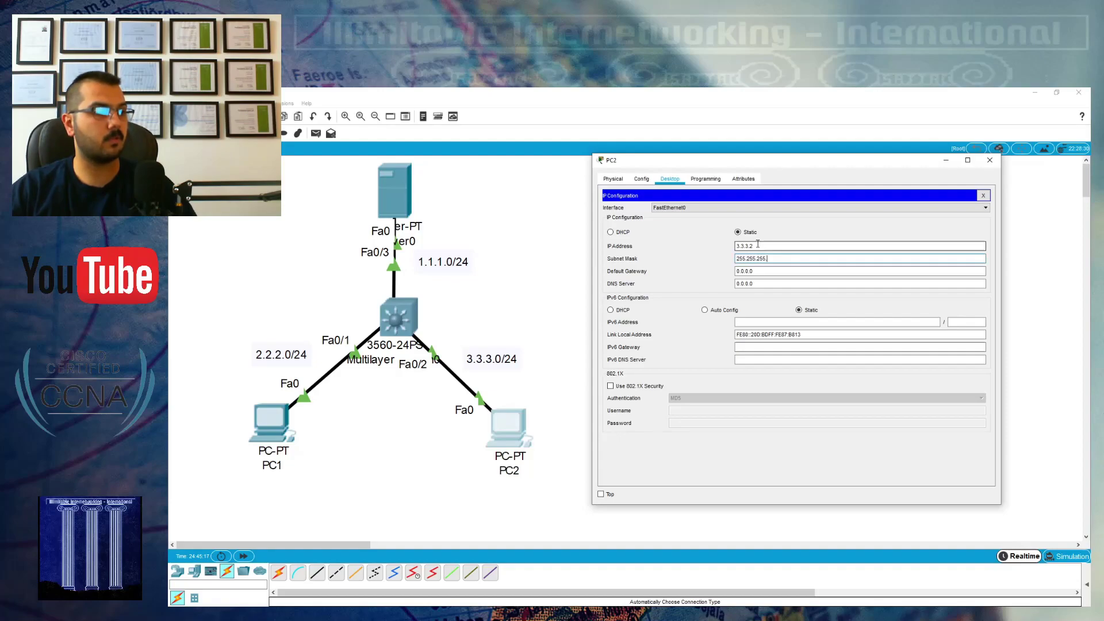
{"action": "key", "text": "Tab"}
{"action": "type", "text": "3.3"}
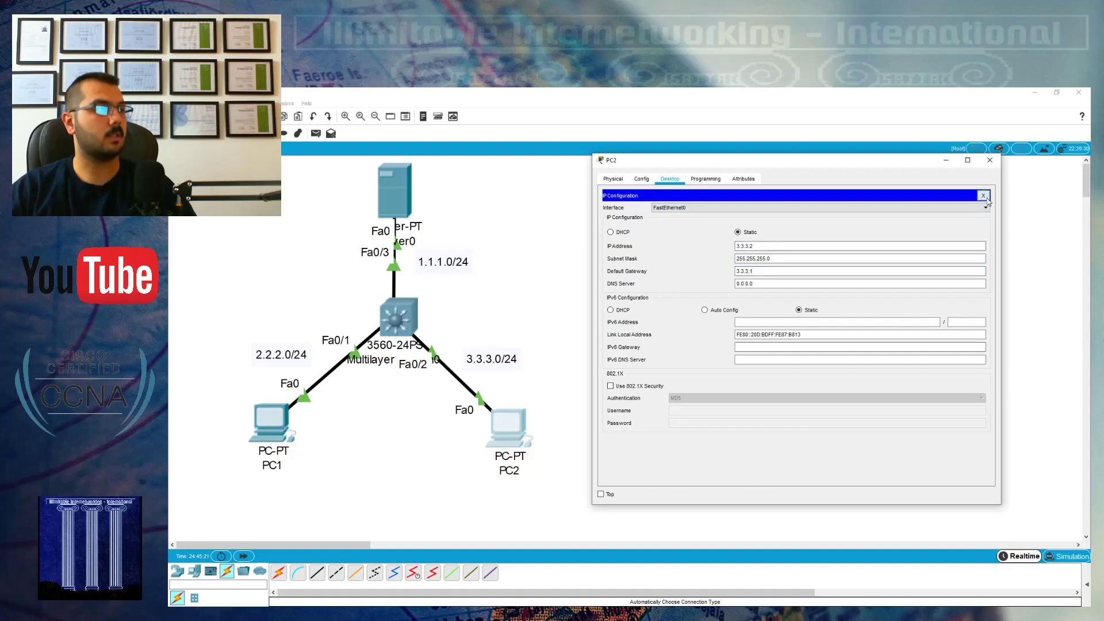
{"action": "left_click", "coordinate": [982, 195]}
{"action": "left_click", "coordinate": [992, 162]}
In Server0's IP Configuration, enter IP 1.1.1.2, mask 255.255.255.0 and gateway 1.1.1.1.
{"action": "left_click", "coordinate": [393, 192]}
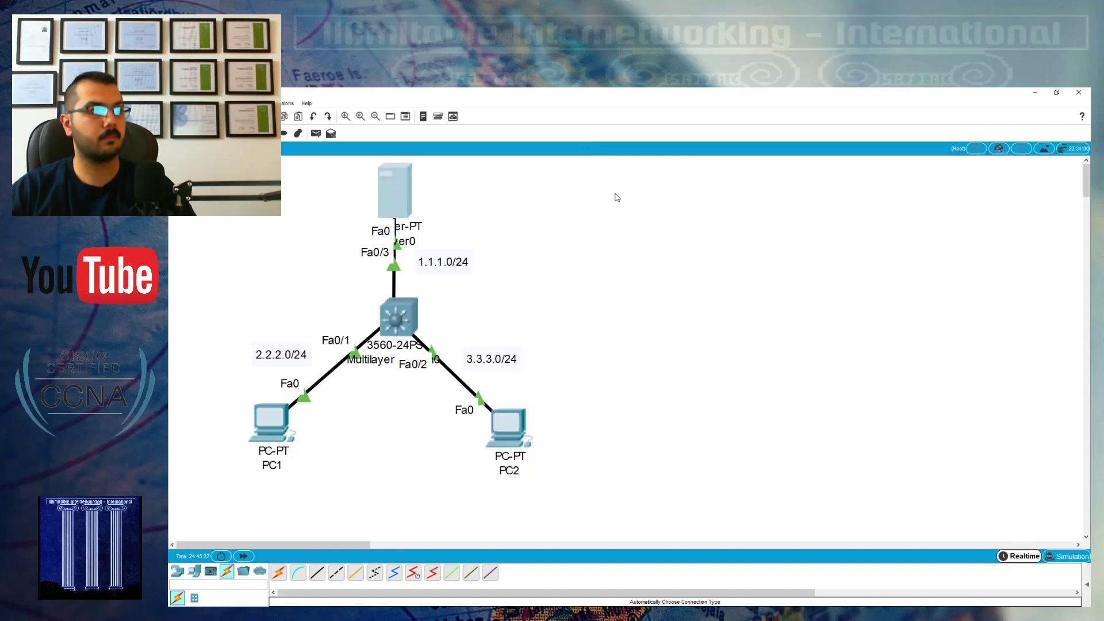
{"action": "left_click_drag", "start_coordinate": [528, 171], "coordinate": [697, 162]}
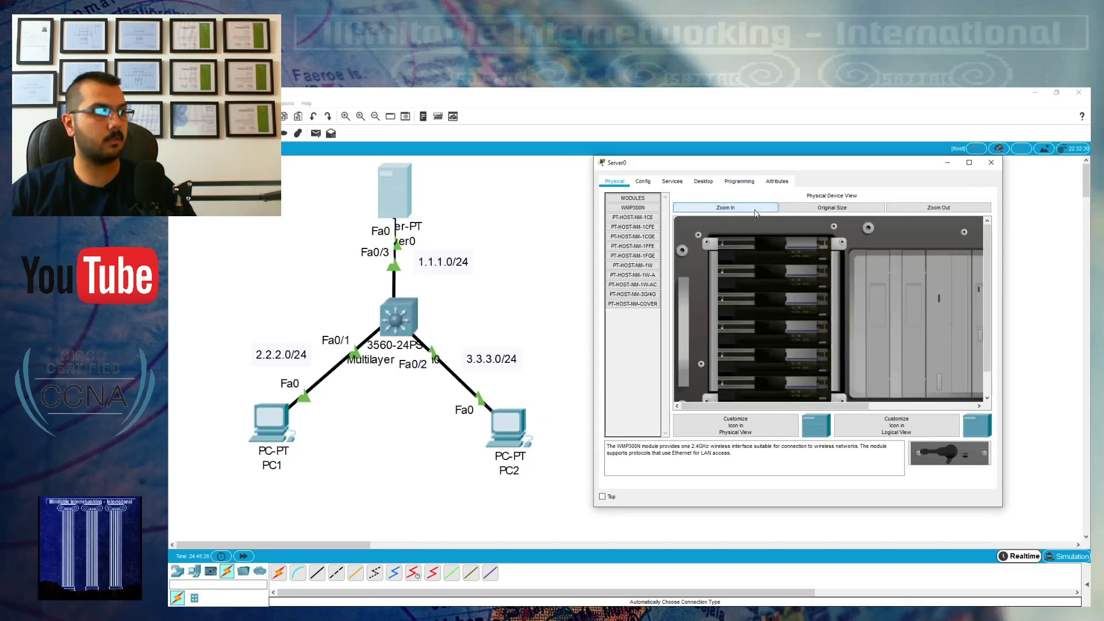
{"action": "left_click_drag", "start_coordinate": [595, 254], "coordinate": [329, 250]}
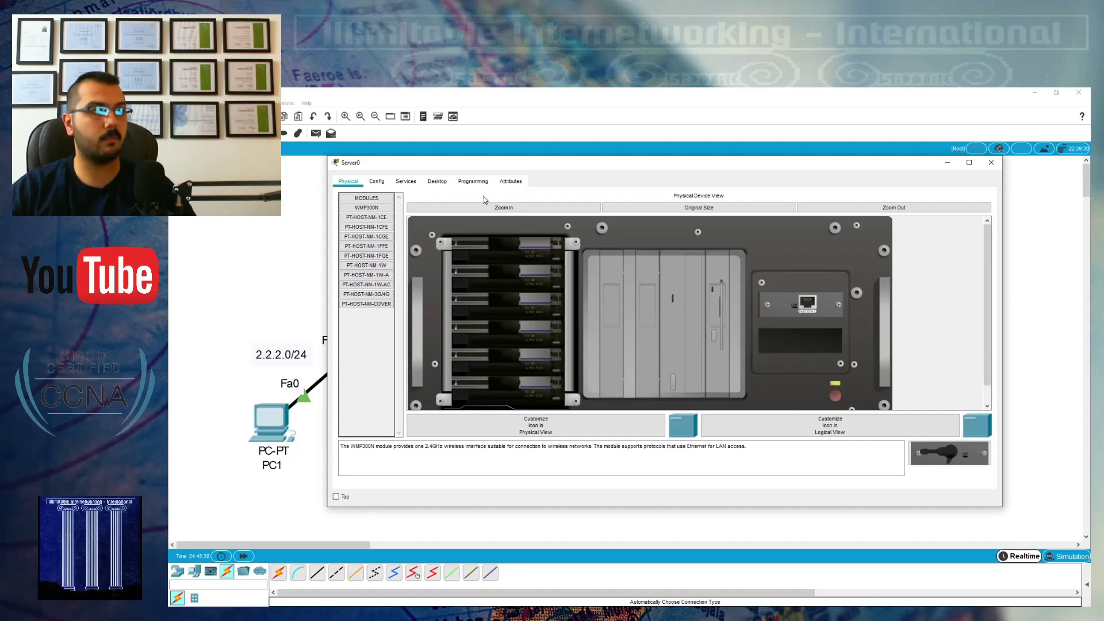
{"action": "left_click", "coordinate": [436, 181]}
{"action": "left_click_drag", "start_coordinate": [328, 204], "coordinate": [622, 220]}
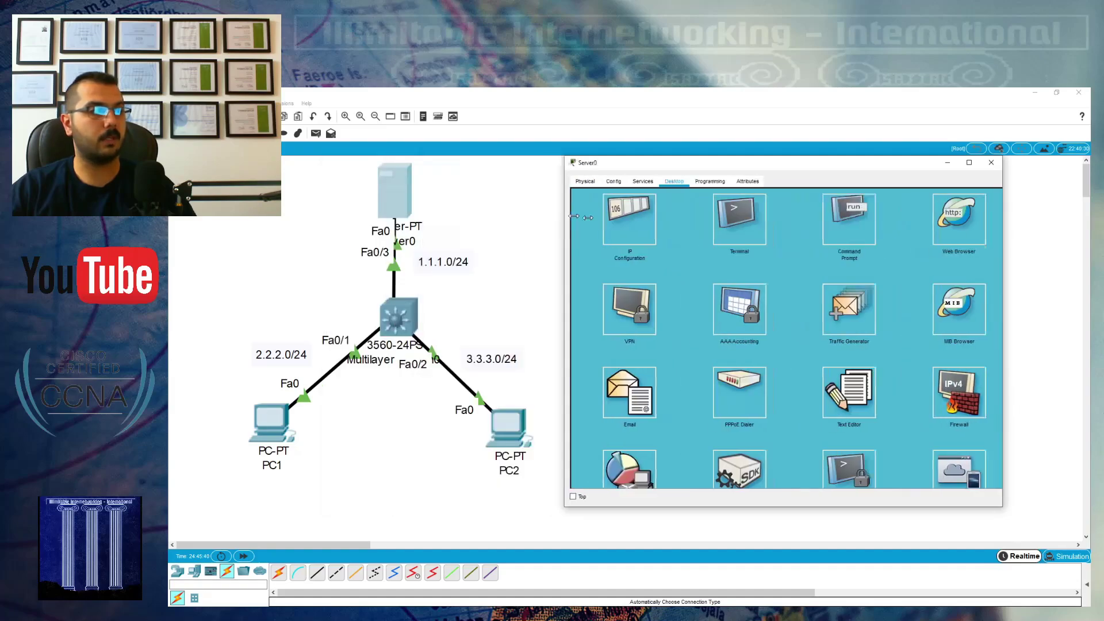
{"action": "left_click", "coordinate": [667, 223]}
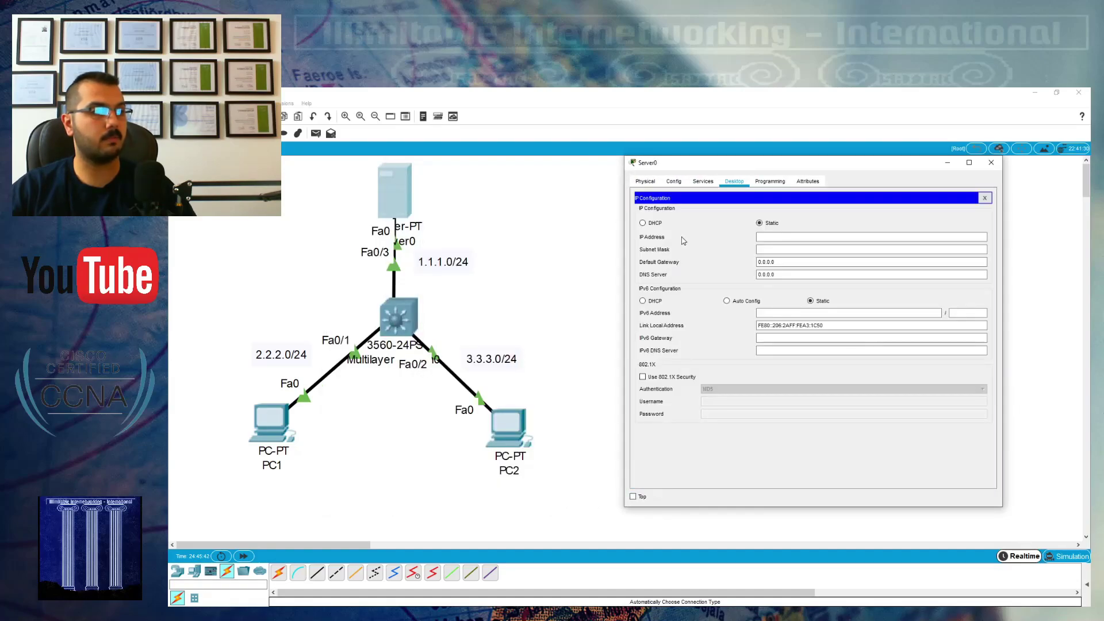
{"action": "left_click", "coordinate": [777, 237]}
{"action": "type", "text": "1.1"}
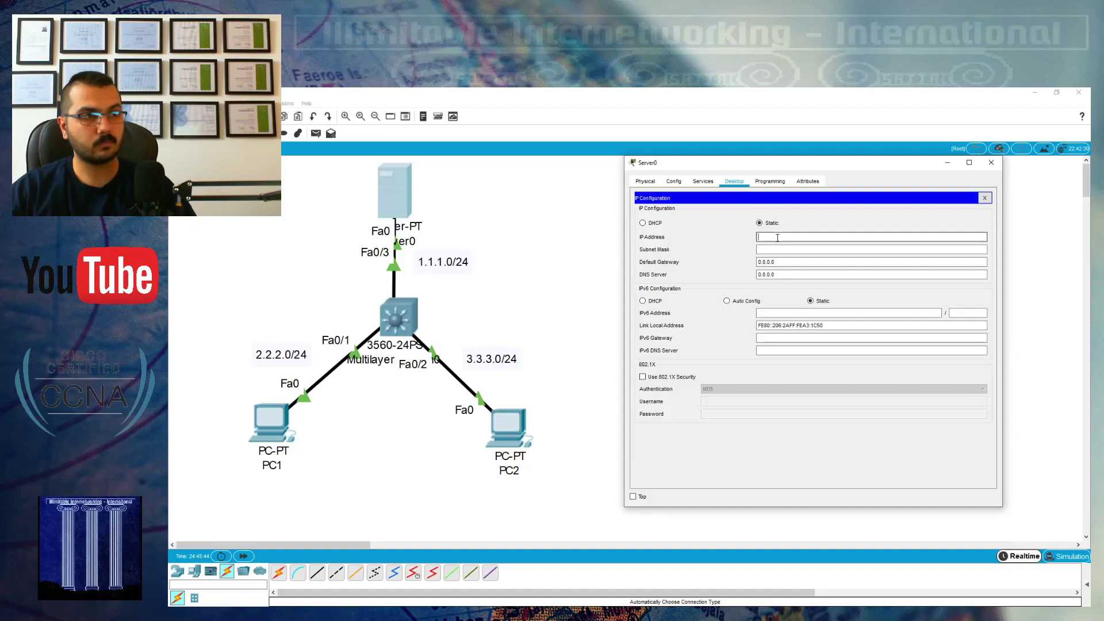
{"action": "type", "text": ".1"}
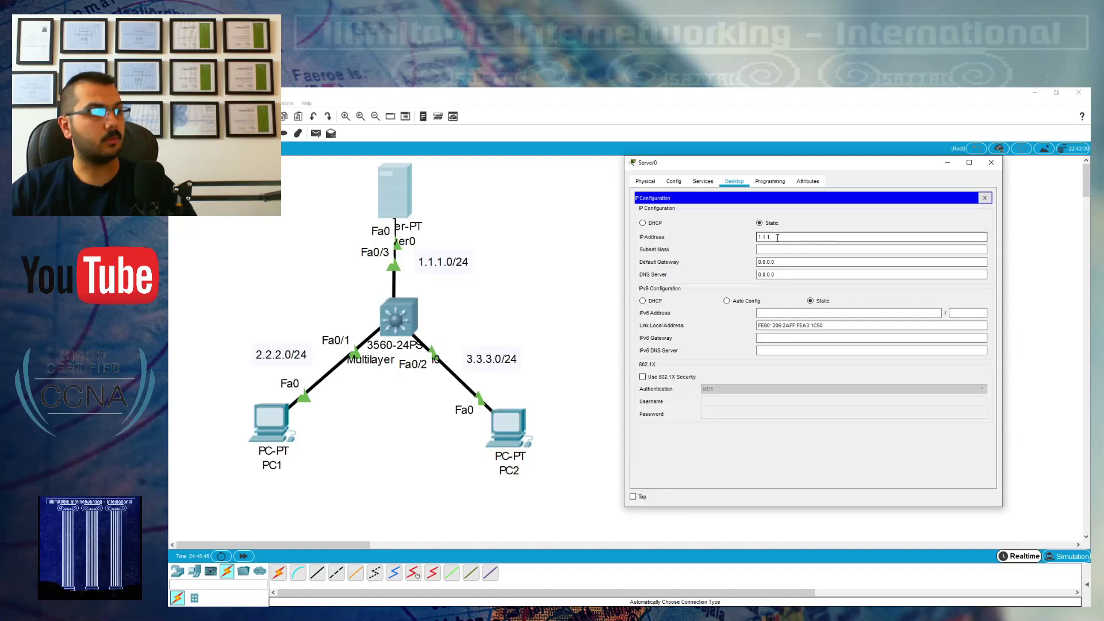
{"action": "type", "text": ".2"}
{"action": "key", "text": "Tab"}
{"action": "type", "text": "255"}
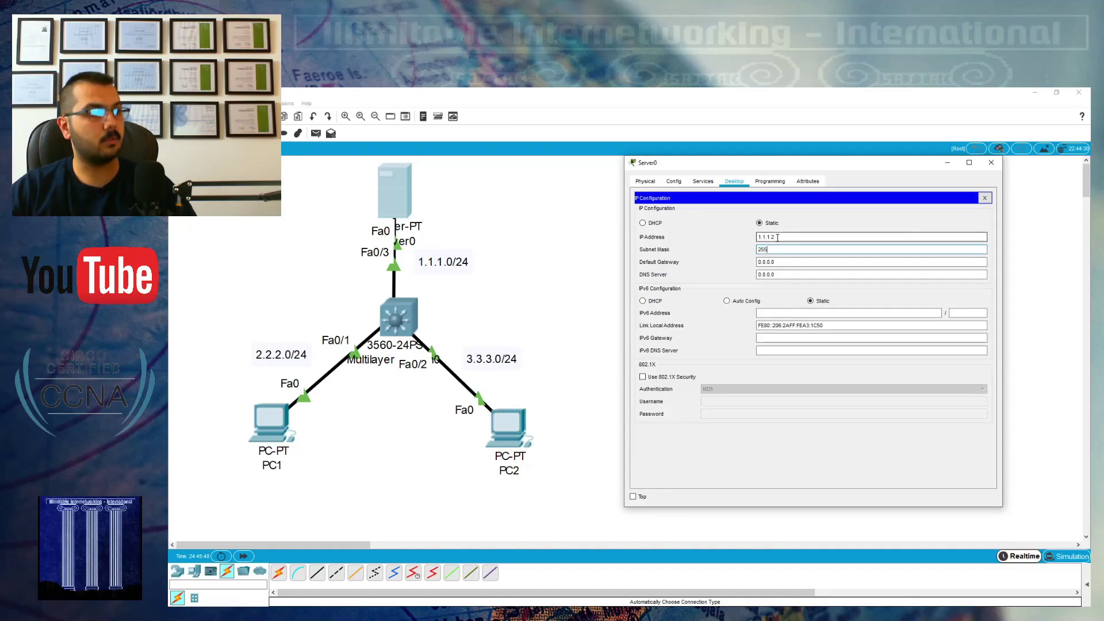
{"action": "type", "text": ".0"}
{"action": "key", "text": "Tab"}
{"action": "type", "text": "1"}
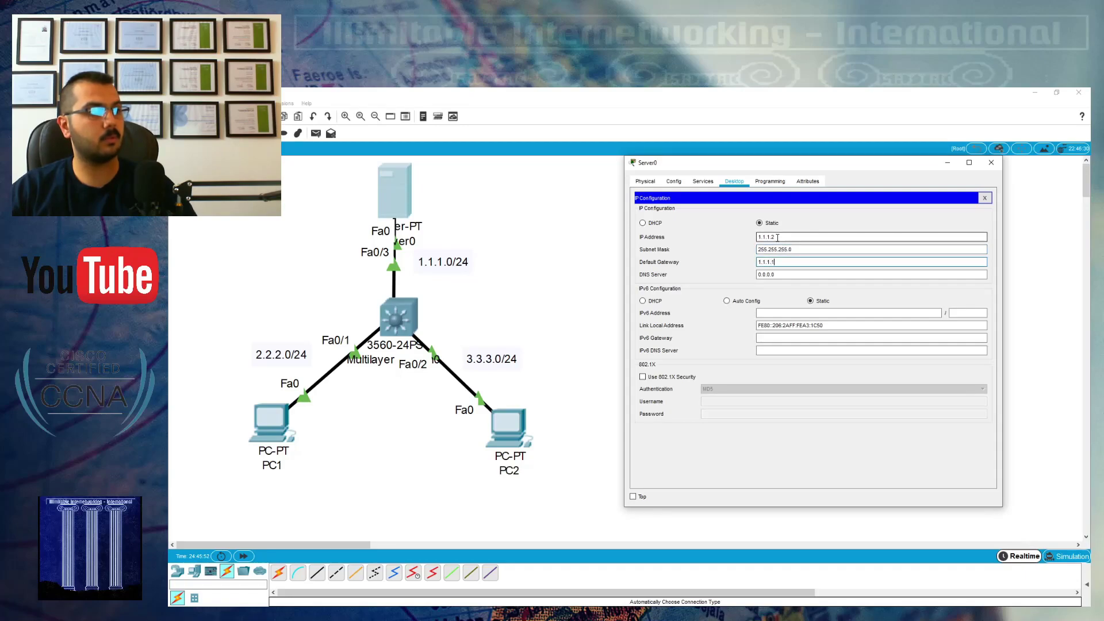
{"action": "left_click", "coordinate": [984, 197]}
{"action": "left_click", "coordinate": [991, 162]}
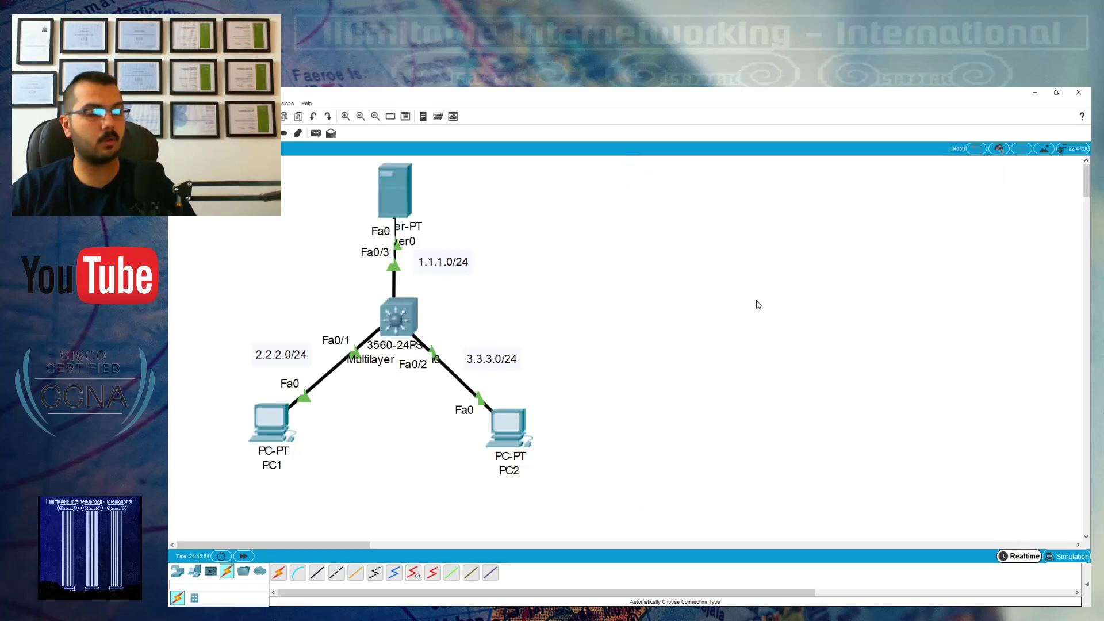
Open the multilayer switch's CLI and answer 'no' to the initial configuration dialog.
{"action": "left_click", "coordinate": [406, 332]}
{"action": "left_click_drag", "start_coordinate": [579, 218], "coordinate": [901, 235]}
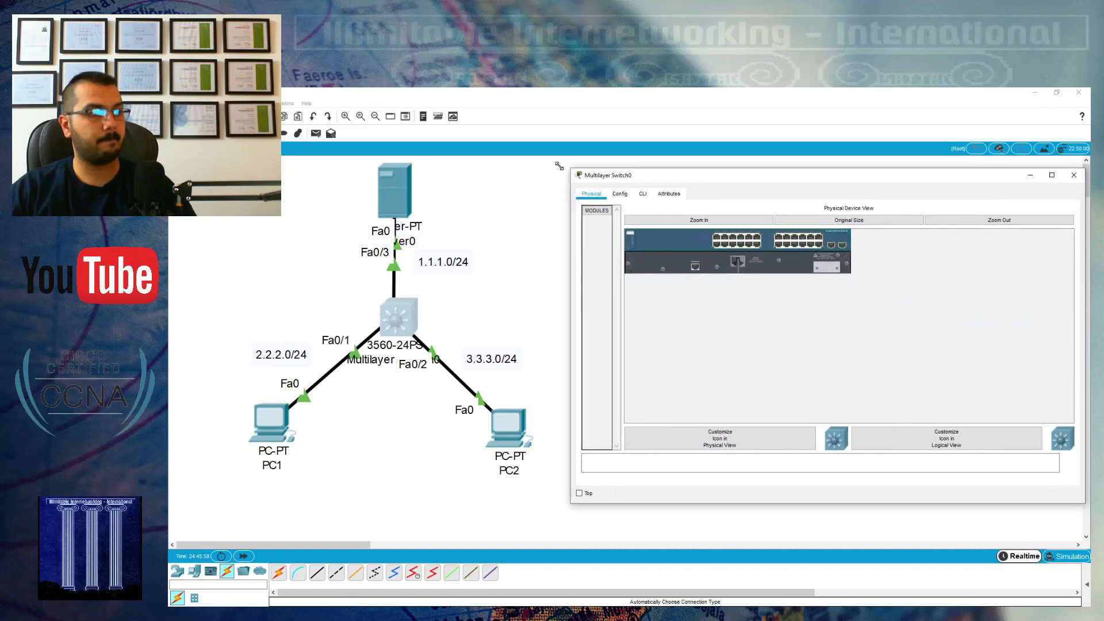
{"action": "left_click_drag", "start_coordinate": [667, 198], "coordinate": [560, 167]}
{"action": "left_click", "coordinate": [631, 191]}
{"action": "key", "text": "Return"}
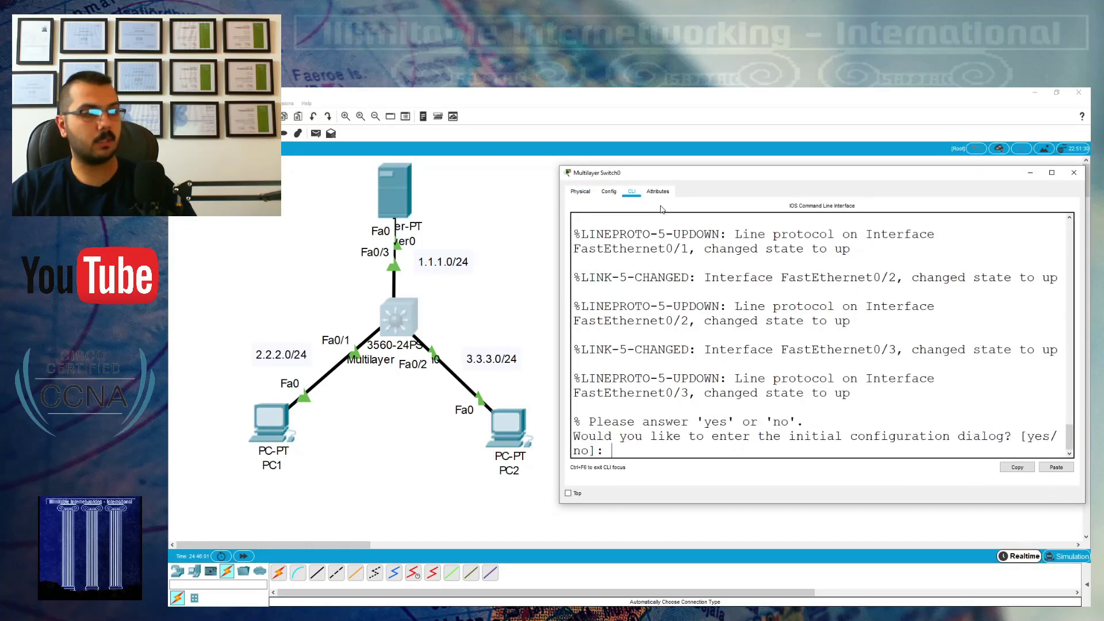
{"action": "type", "text": "no"}
{"action": "key", "text": "Return"}
{"action": "key", "text": "Return"}
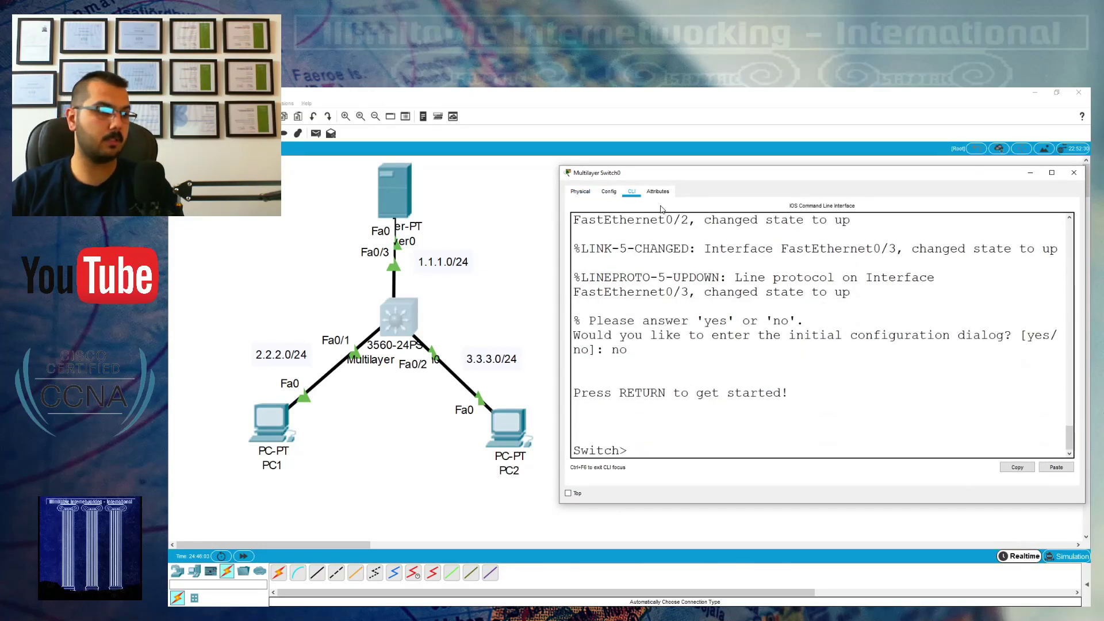
{"action": "type", "text": "en"}
Enter privileged and global configuration mode, then set hostname The_Main.
{"action": "key", "text": "Return"}
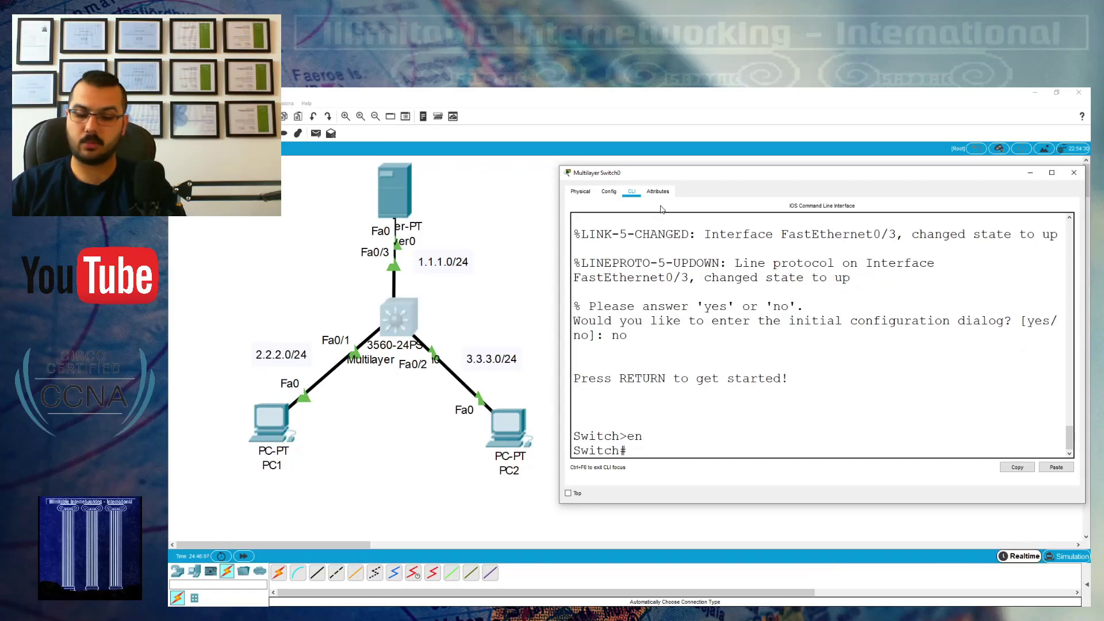
{"action": "type", "text": "comf t"}
{"action": "key", "text": "BackSpace"}
{"action": "key", "text": "BackSpace"}
{"action": "key", "text": "BackSpace"}
{"action": "key", "text": "BackSpace"}
{"action": "type", "text": "f t"}
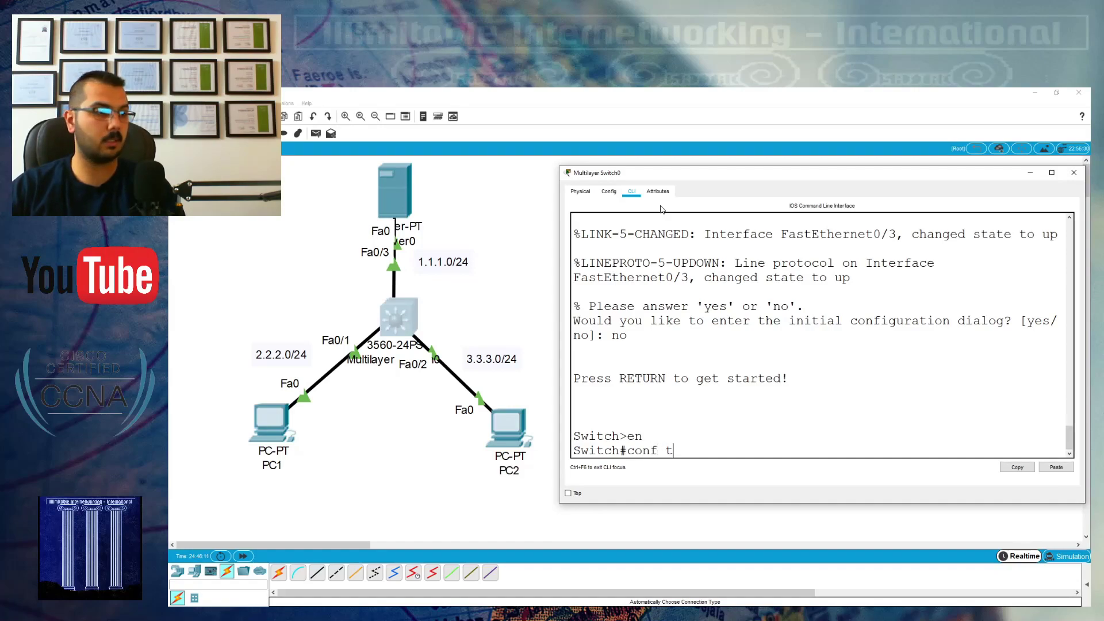
{"action": "key", "text": "Return"}
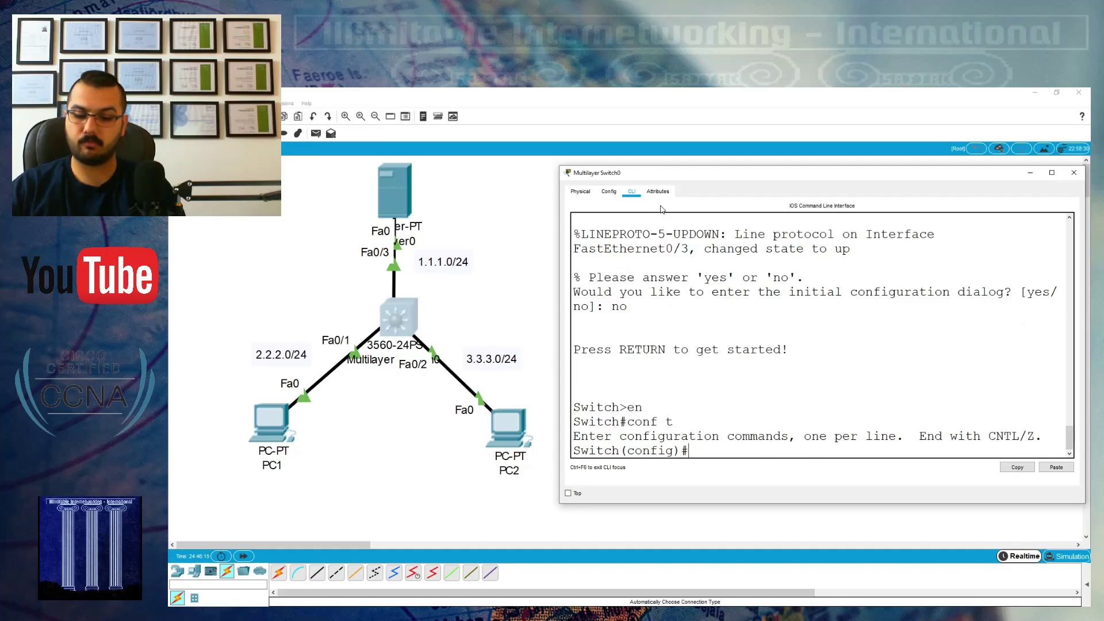
{"action": "type", "text": "The"}
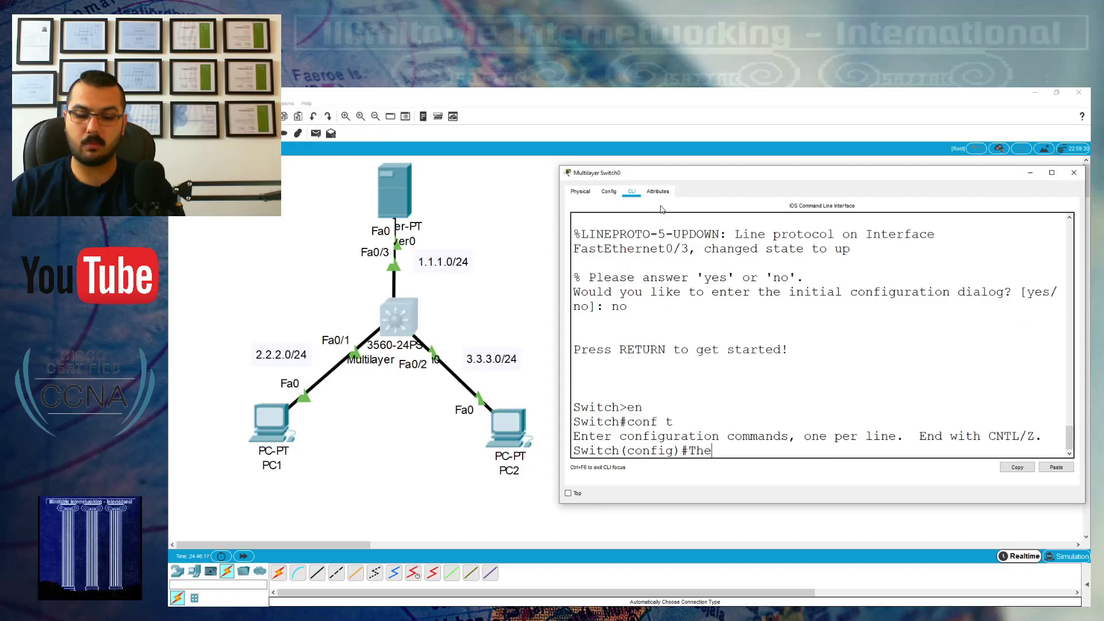
{"action": "key", "text": "BackSpace"}
{"action": "key", "text": "BackSpace"}
{"action": "key", "text": "BackSpace"}
{"action": "type", "text": "host"}
{"action": "key", "text": "Tab"}
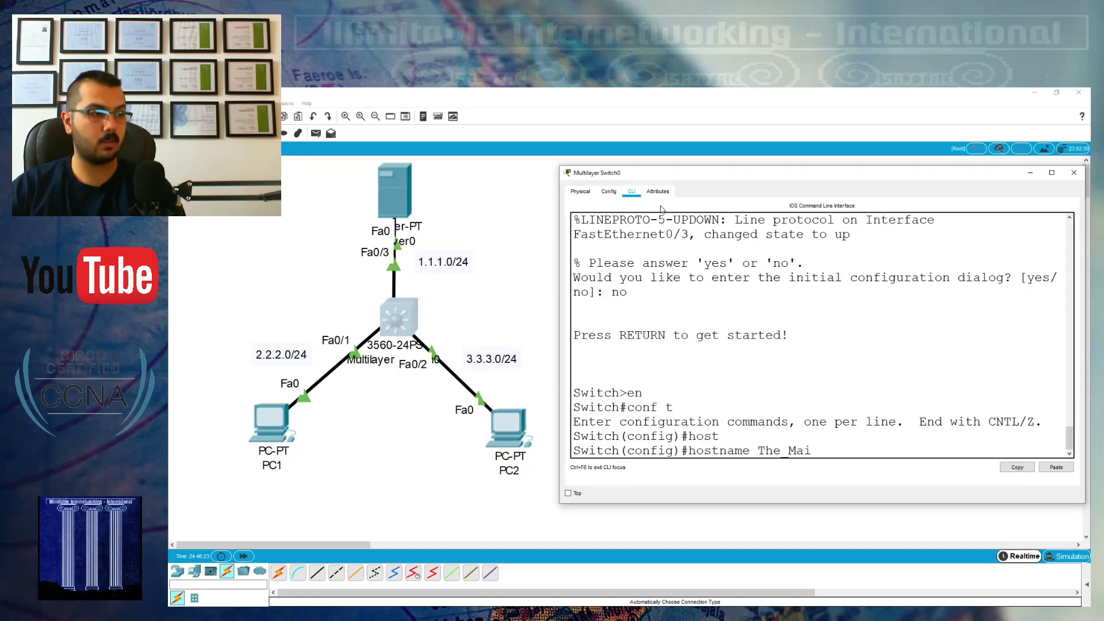
{"action": "type", "text": "n"}
{"action": "key", "text": "Return"}
{"action": "key", "text": "Return"}
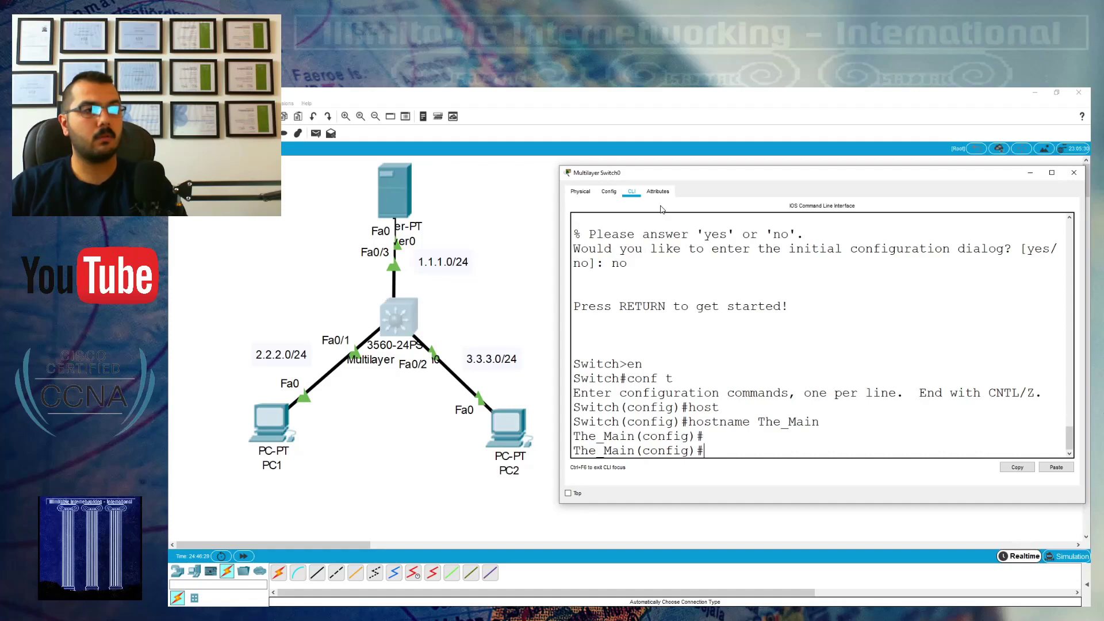
{"action": "type", "text": "int fa 0/1"}
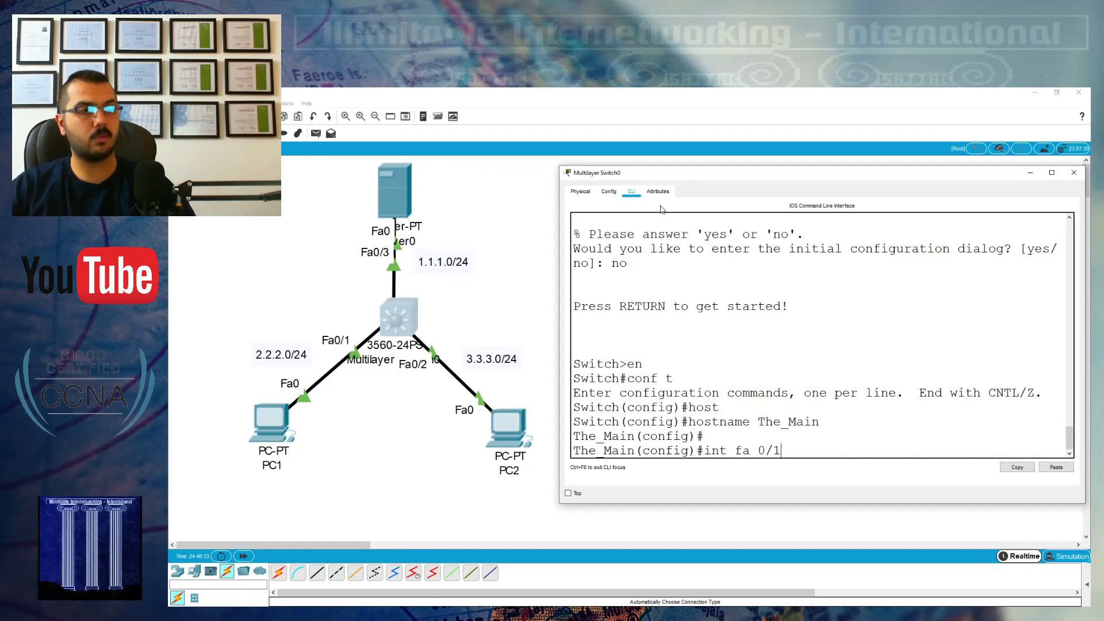
Make Fa0/1 a routed port with address 2.2.2.1 255.255.255.0.
{"action": "key", "text": "Return"}
{"action": "type", "text": "no swi"}
{"action": "key", "text": "Tab"}
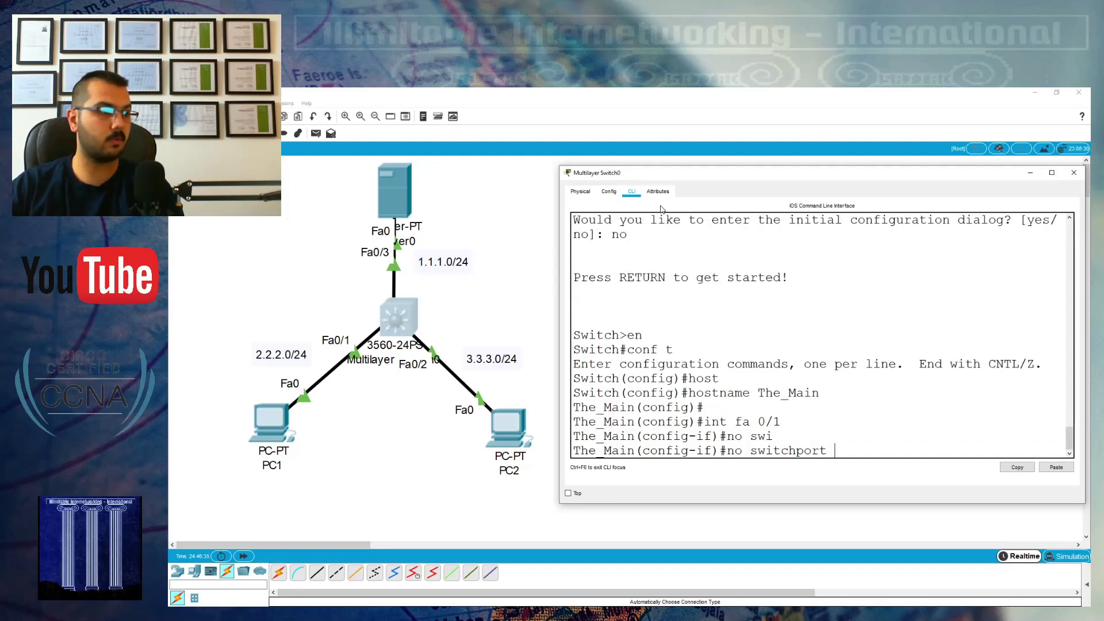
{"action": "key", "text": "Return"}
{"action": "type", "text": "ip add"}
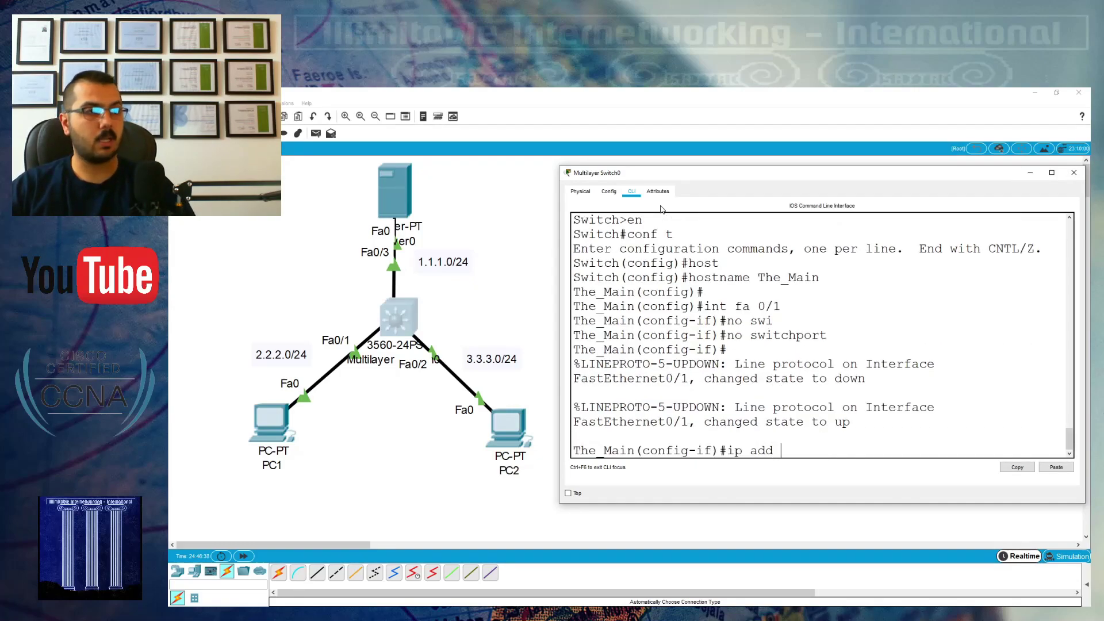
{"action": "type", "text": "2.2.2.1 255.255.255.0"}
{"action": "key", "text": "Return"}
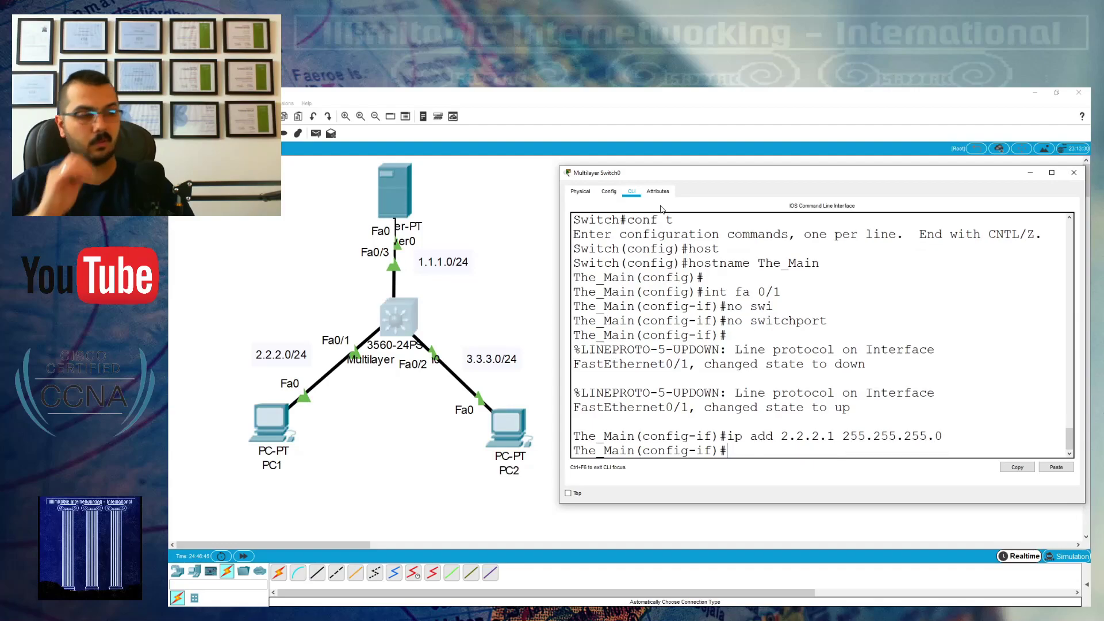
{"action": "type", "text": "exit"}
{"action": "key", "text": "Return"}
Make Fa0/2 a routed port with address 3.3.3.1 255.255.255.0.
{"action": "key", "text": "Up"}
{"action": "key", "text": "Up"}
{"action": "key", "text": "Up"}
{"action": "key", "text": "Up"}
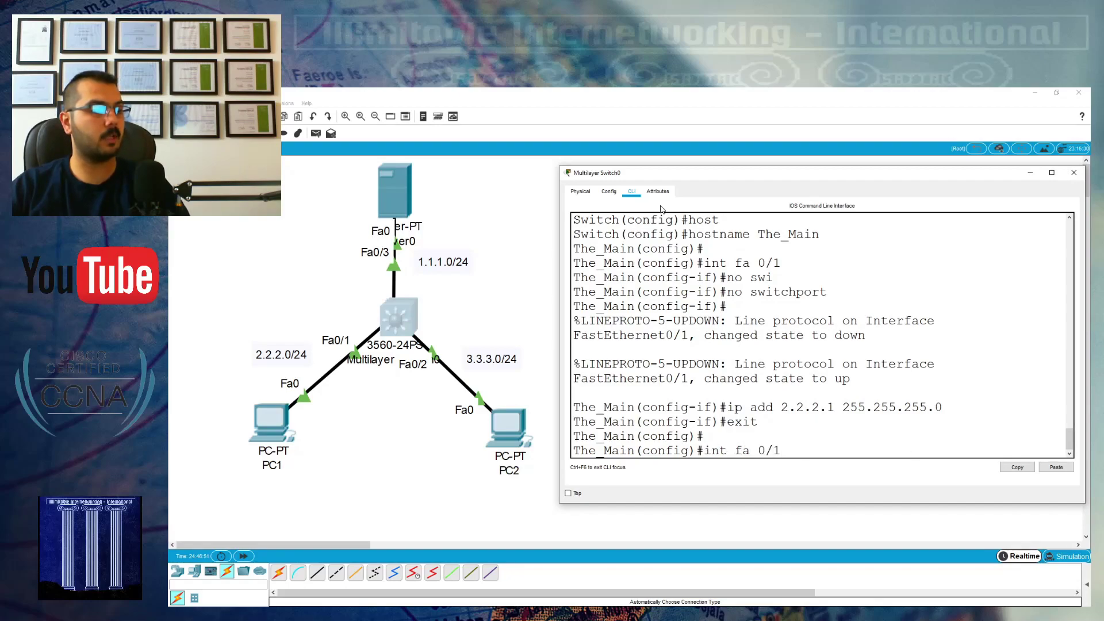
{"action": "type", "text": "2"}
{"action": "key", "text": "Return"}
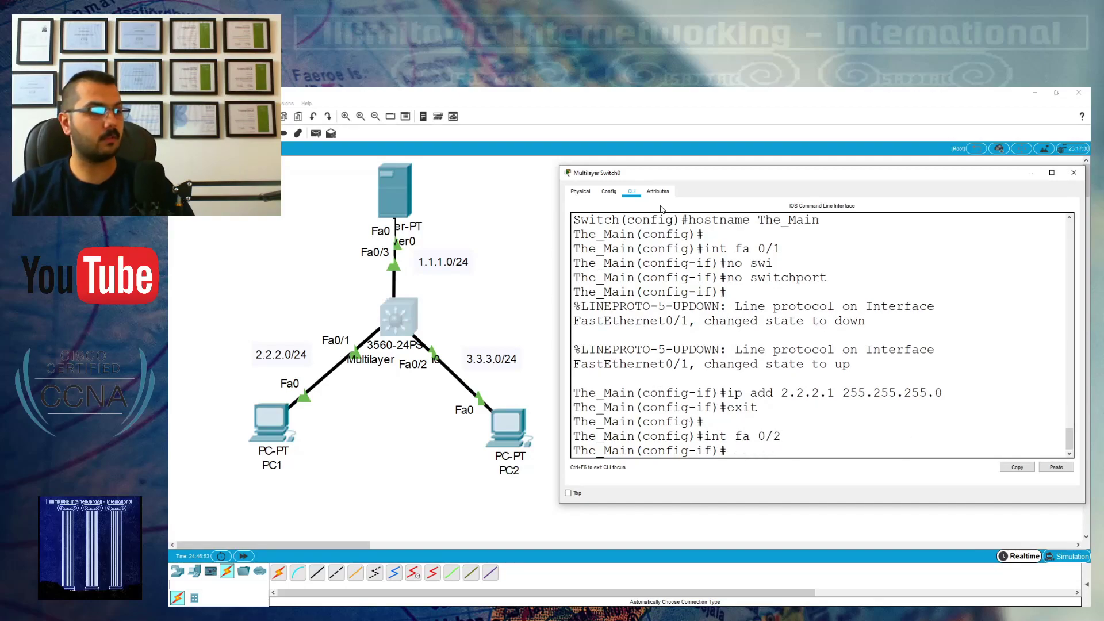
{"action": "key", "text": "Up"}
{"action": "key", "text": "Up"}
{"action": "key", "text": "Up"}
{"action": "key", "text": "Up"}
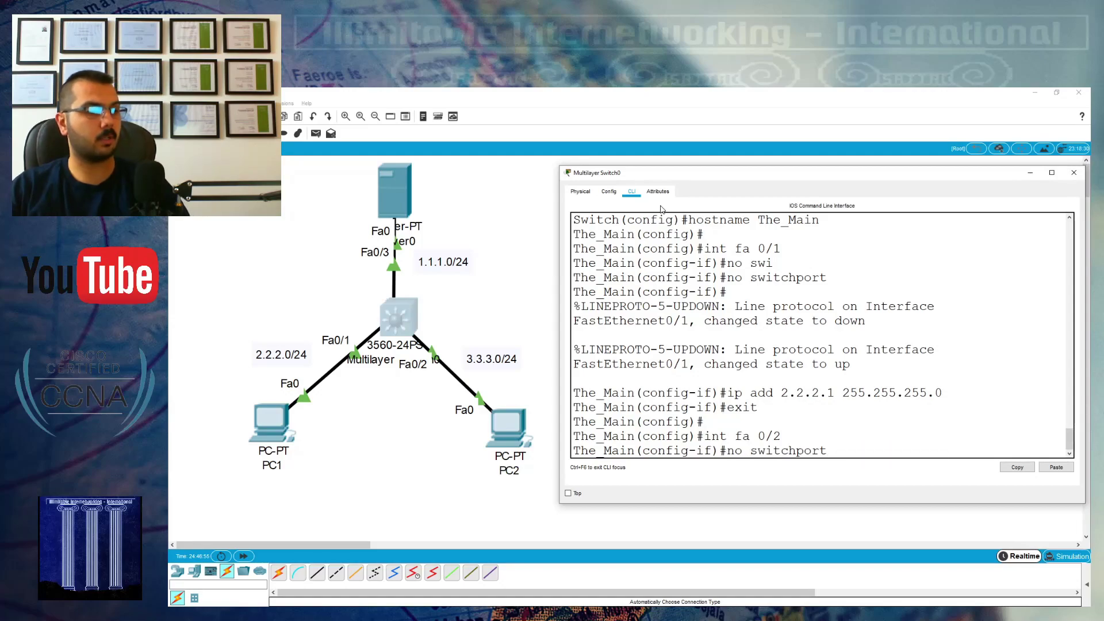
{"action": "key", "text": "Return"}
{"action": "key", "text": "Up"}
{"action": "key", "text": "Up"}
{"action": "key", "text": "Up"}
{"action": "key", "text": "Up"}
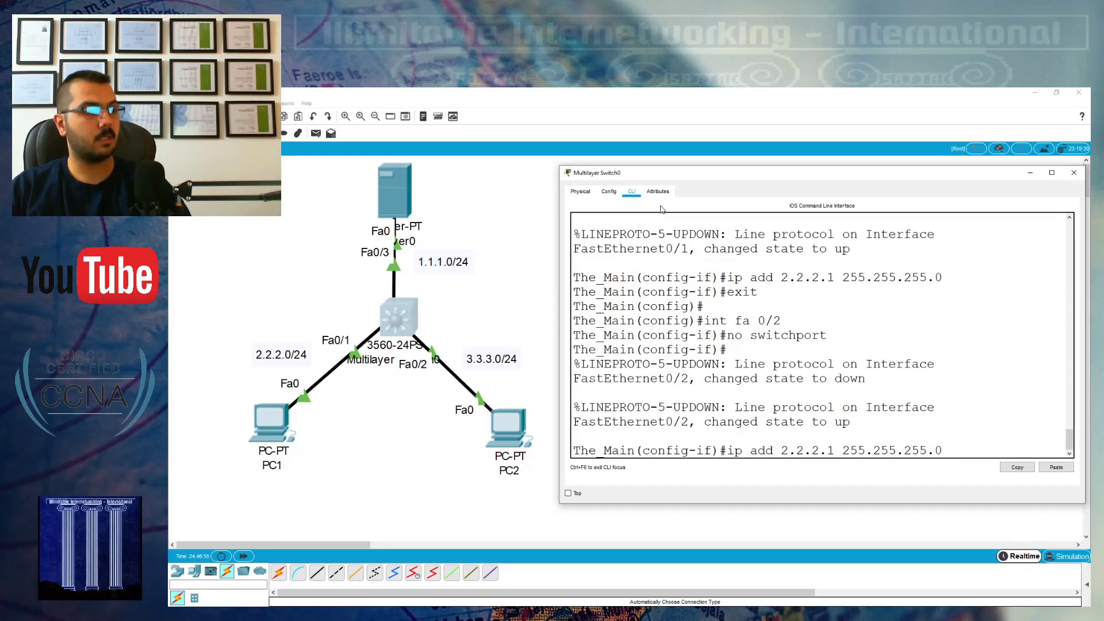
{"action": "key", "text": "Left"}
{"action": "key", "text": "Left"}
{"action": "key", "text": "Left"}
{"action": "key", "text": "BackSpace"}
{"action": "key", "text": "BackSpace"}
{"action": "key", "text": "BackSpace"}
{"action": "key", "text": "BackSpace"}
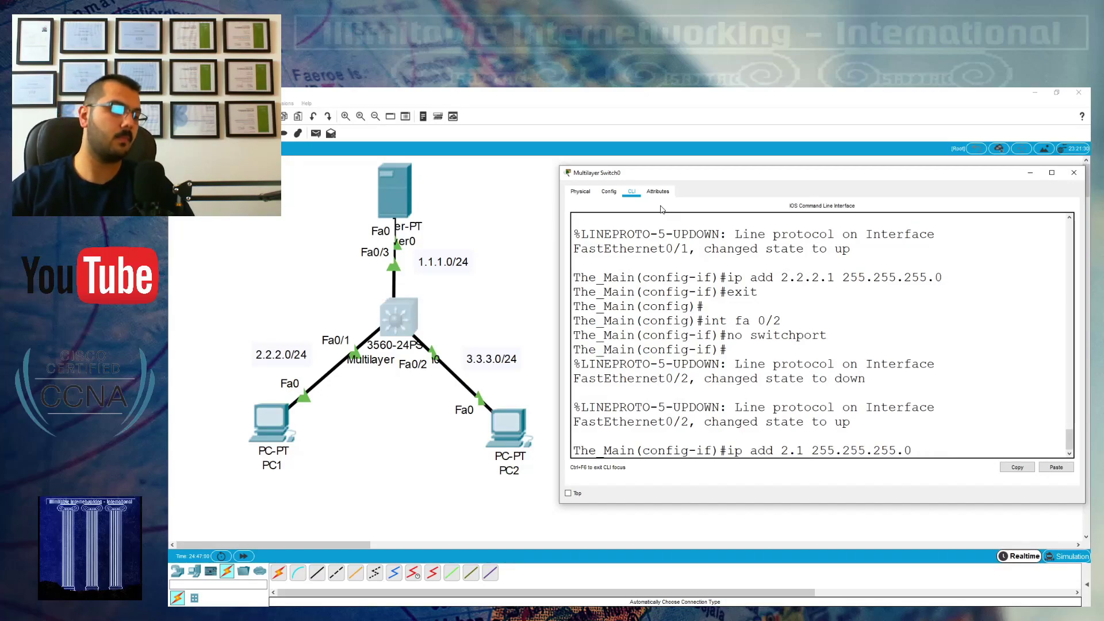
{"action": "key", "text": "BackSpace"}
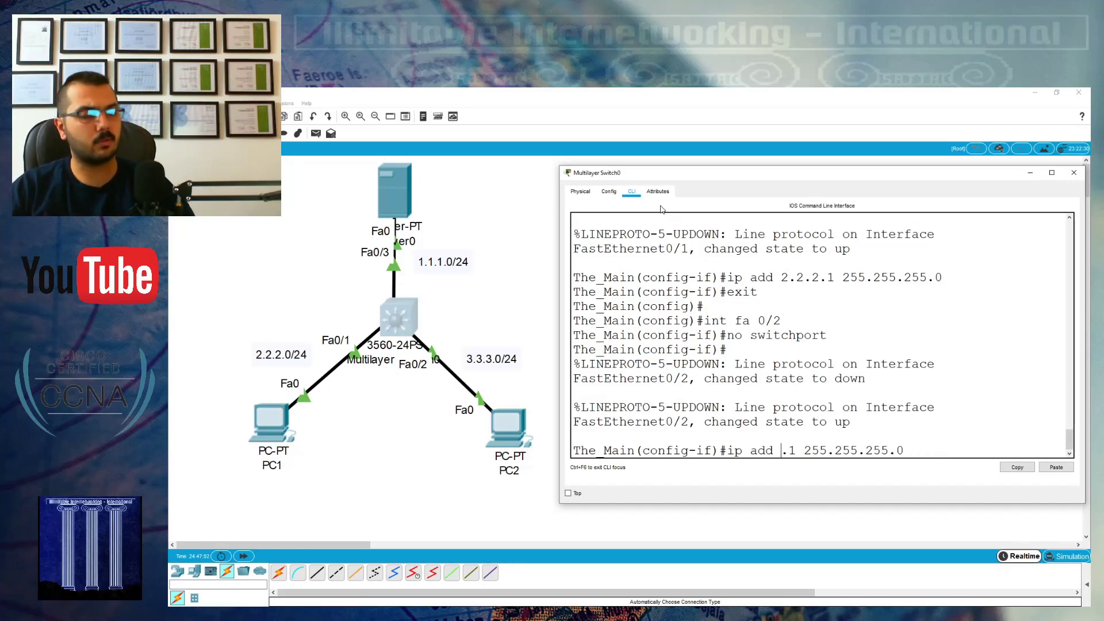
{"action": "type", "text": "3.3.3"}
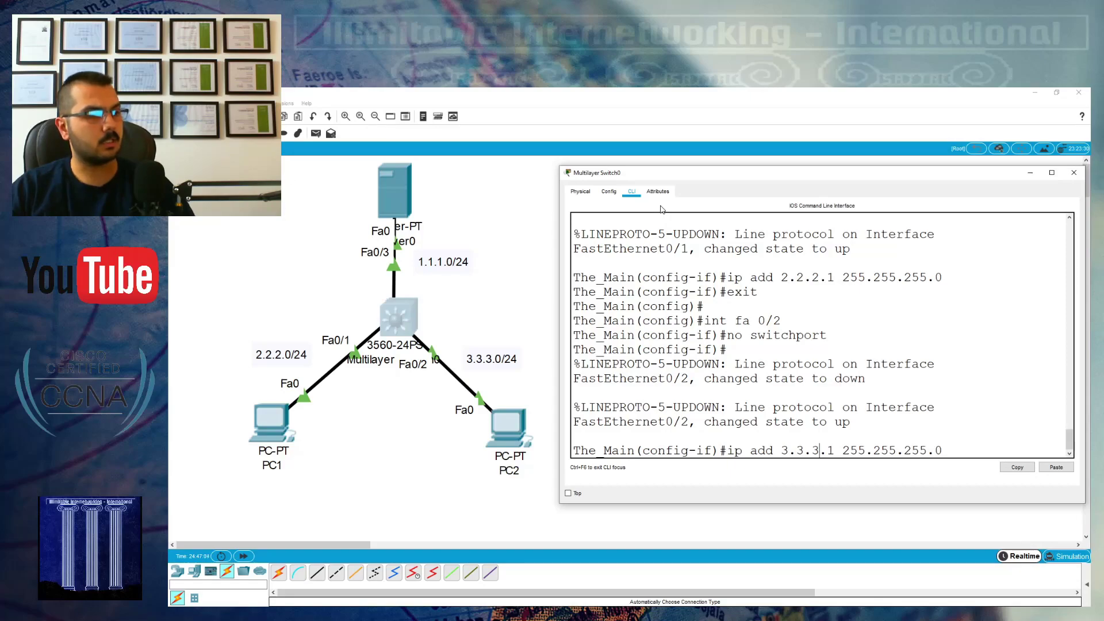
{"action": "key", "text": "Return"}
{"action": "type", "text": "exit"}
{"action": "key", "text": "Return"}
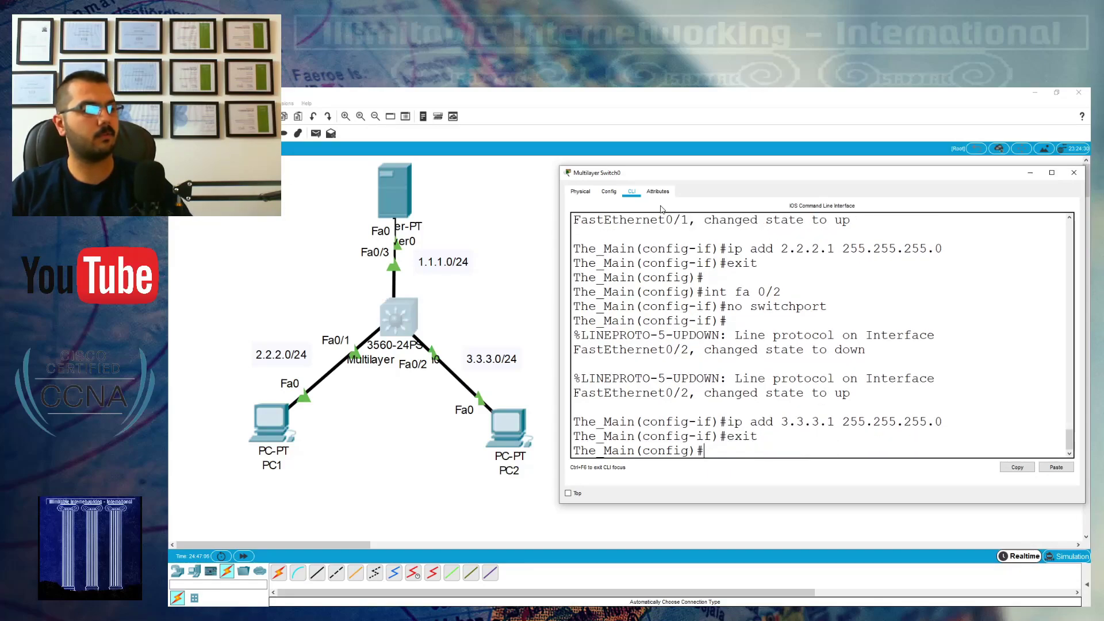
Make Fa0/3 a routed port with 1.1.1.1 255.255.255.0 and exit to global configuration.
{"action": "key", "text": "Return"}
{"action": "key", "text": "Up"}
{"action": "key", "text": "Up"}
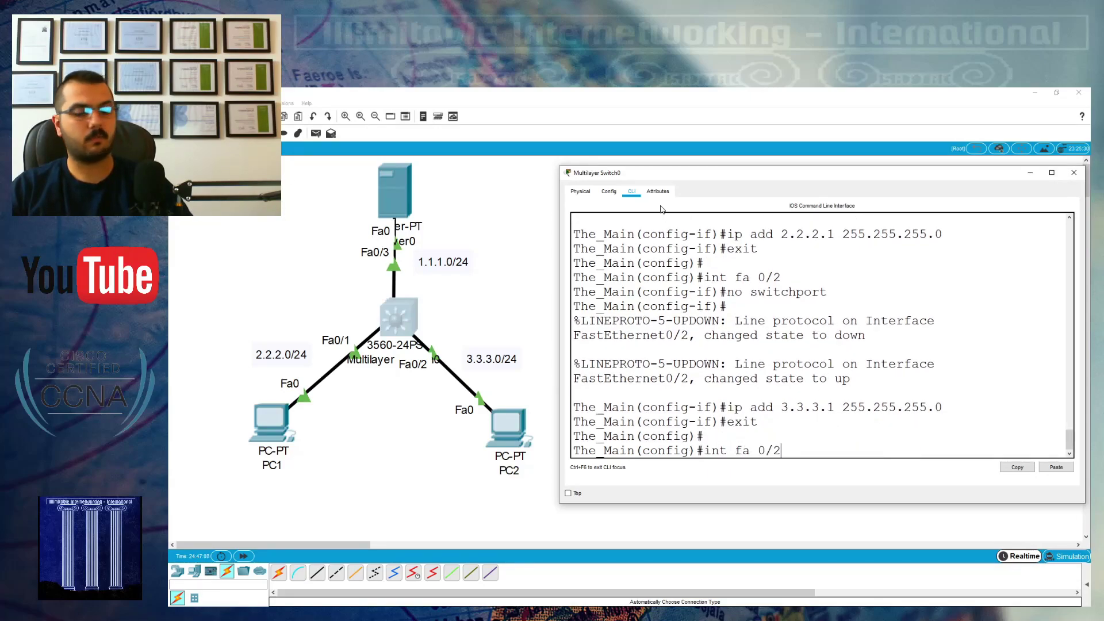
{"action": "key", "text": "BackSpace"}
{"action": "type", "text": "3"}
{"action": "key", "text": "Return"}
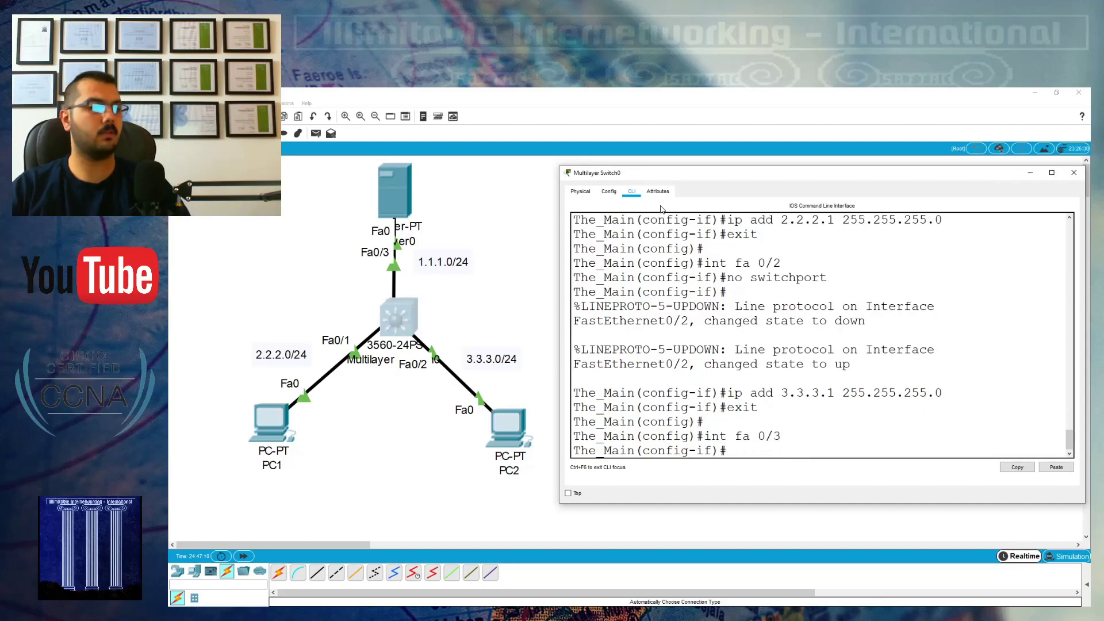
{"action": "key", "text": "Up"}
{"action": "key", "text": "Up"}
{"action": "key", "text": "Return"}
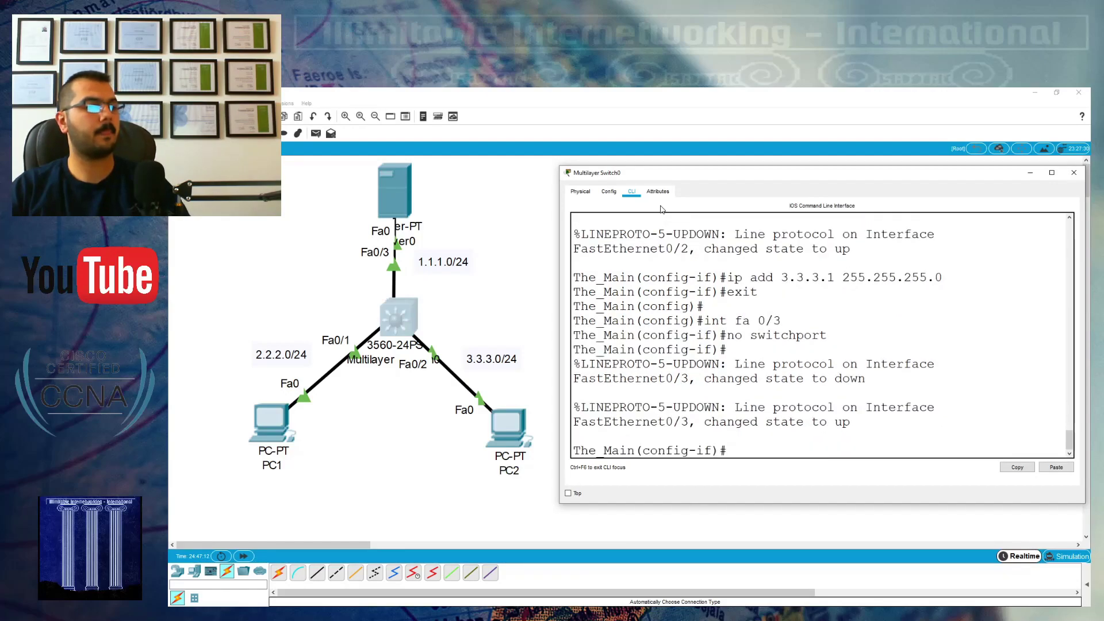
{"action": "key", "text": "Up"}
{"action": "key", "text": "Up"}
{"action": "key", "text": "Up"}
{"action": "key", "text": "Up"}
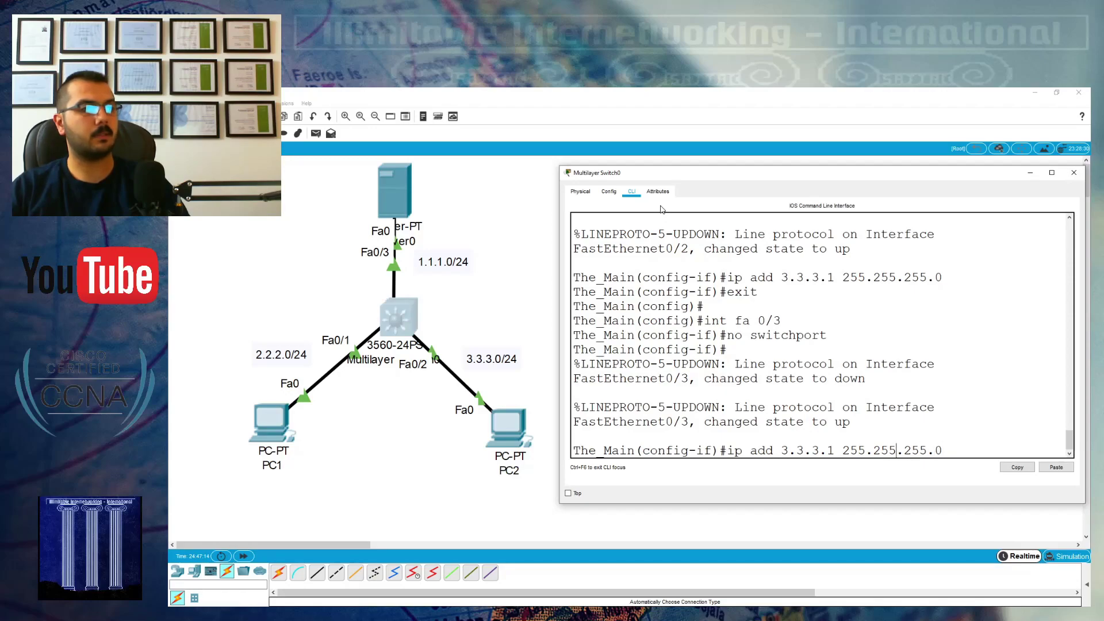
{"action": "key", "text": "Left"}
{"action": "key", "text": "Left"}
{"action": "key", "text": "Left"}
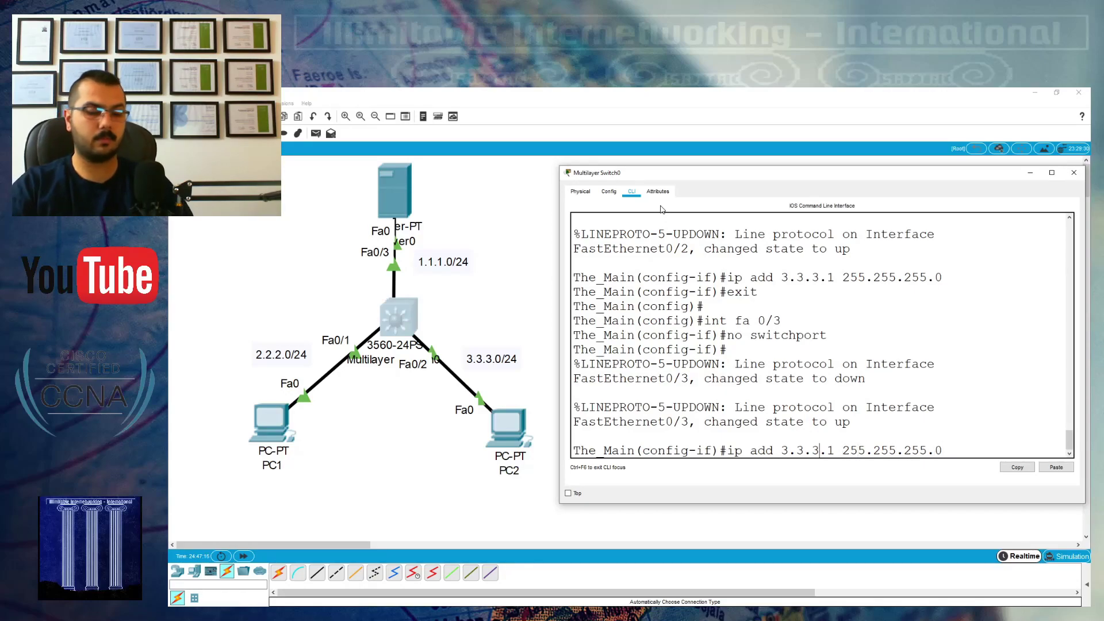
{"action": "key", "text": "BackSpace"}
{"action": "key", "text": "BackSpace"}
{"action": "key", "text": "BackSpace"}
{"action": "key", "text": "BackSpace"}
{"action": "key", "text": "BackSpace"}
{"action": "key", "text": "BackSpace"}
{"action": "type", "text": "1.1.1"}
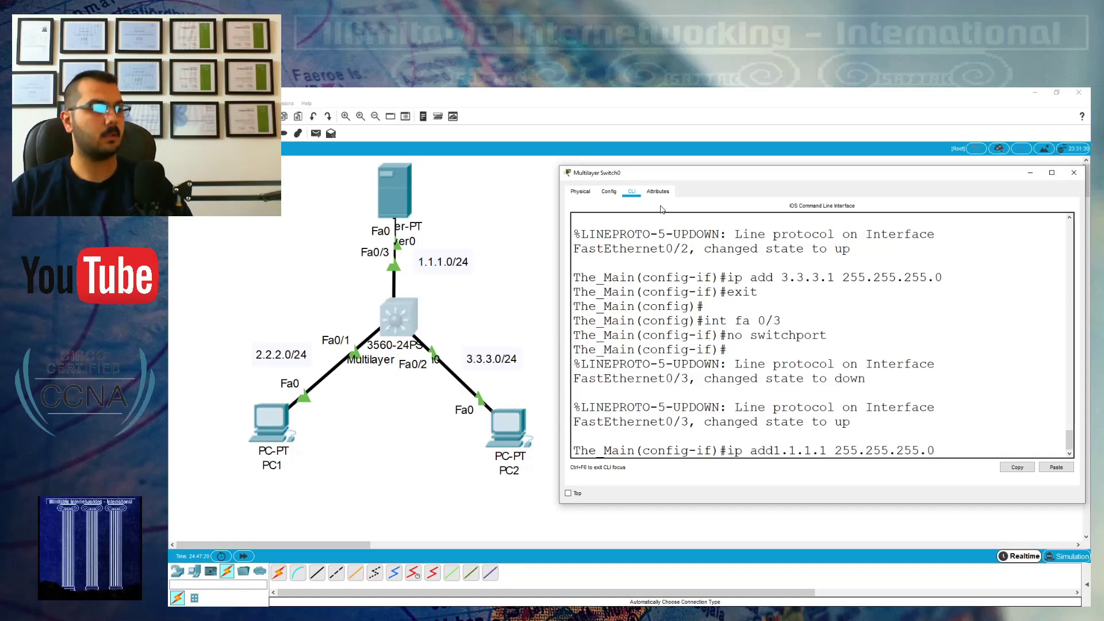
{"action": "key", "text": "Left"}
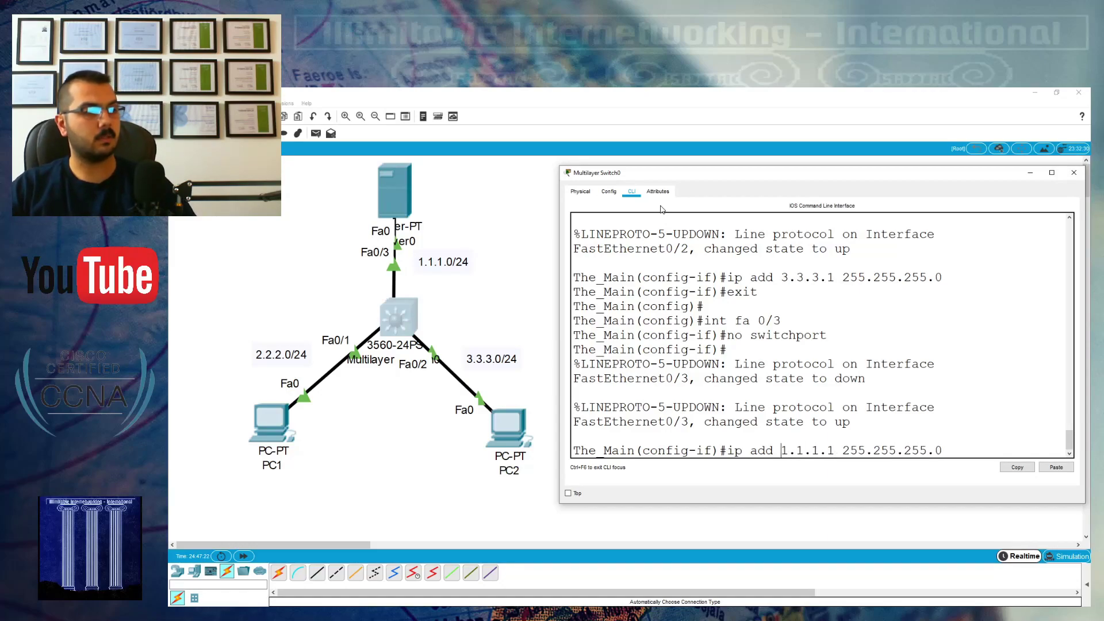
{"action": "key", "text": "Return"}
{"action": "key", "text": "Up"}
{"action": "key", "text": "Up"}
{"action": "key", "text": "Up"}
{"action": "key", "text": "Up"}
{"action": "key", "text": "Return"}
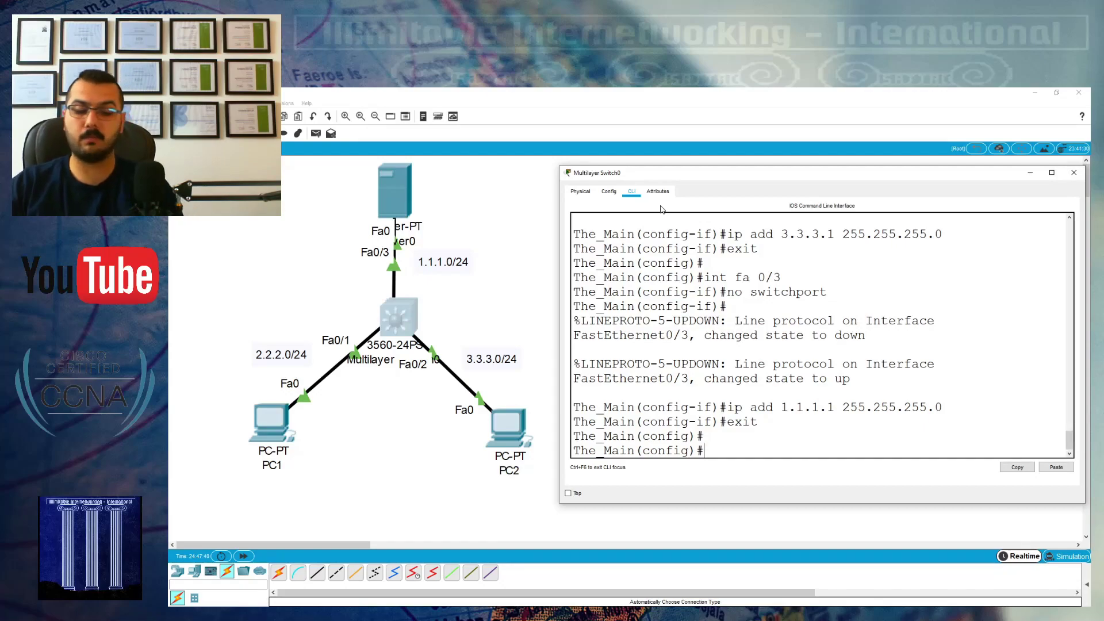
{"action": "type", "text": "router "}
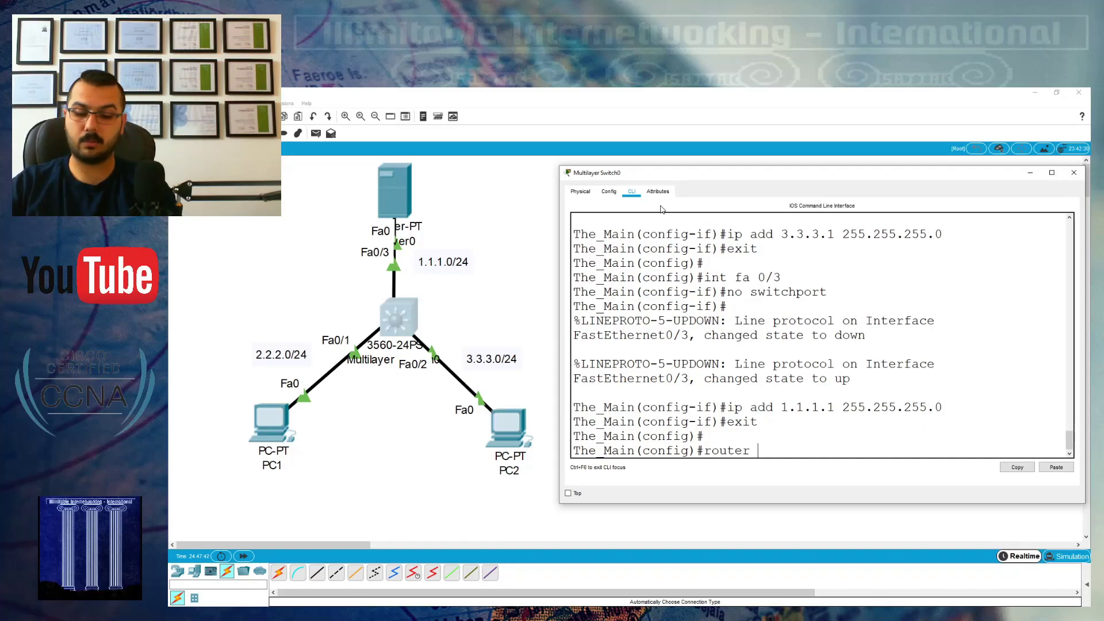
{"action": "type", "text": "ospf 1"}
Enable ip routing, start OSPF process 1 and advertise 1.1.1.0 0.0.0.255 in area 0.
{"action": "key", "text": "Return"}
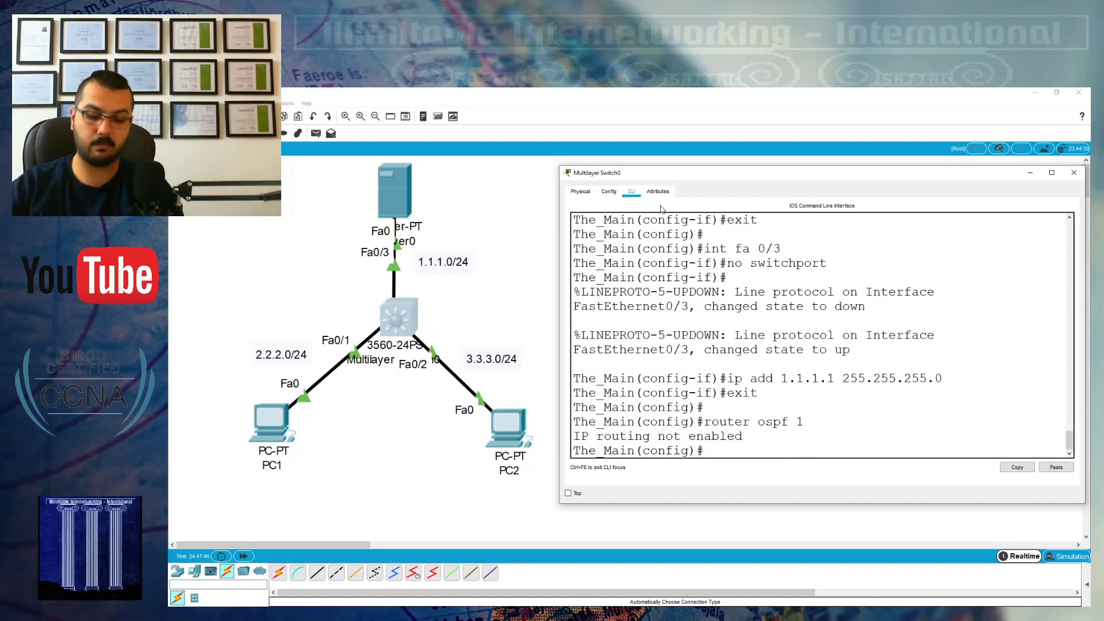
{"action": "type", "text": "ip routing"}
{"action": "key", "text": "Return"}
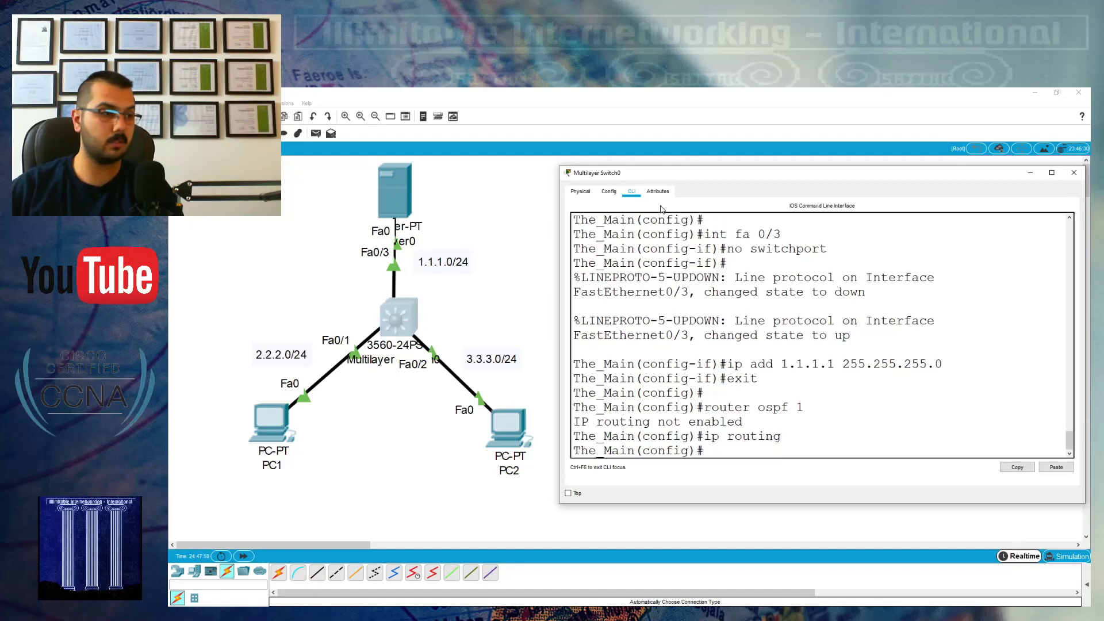
{"action": "key", "text": "Up"}
{"action": "key", "text": "Up"}
{"action": "key", "text": "Return"}
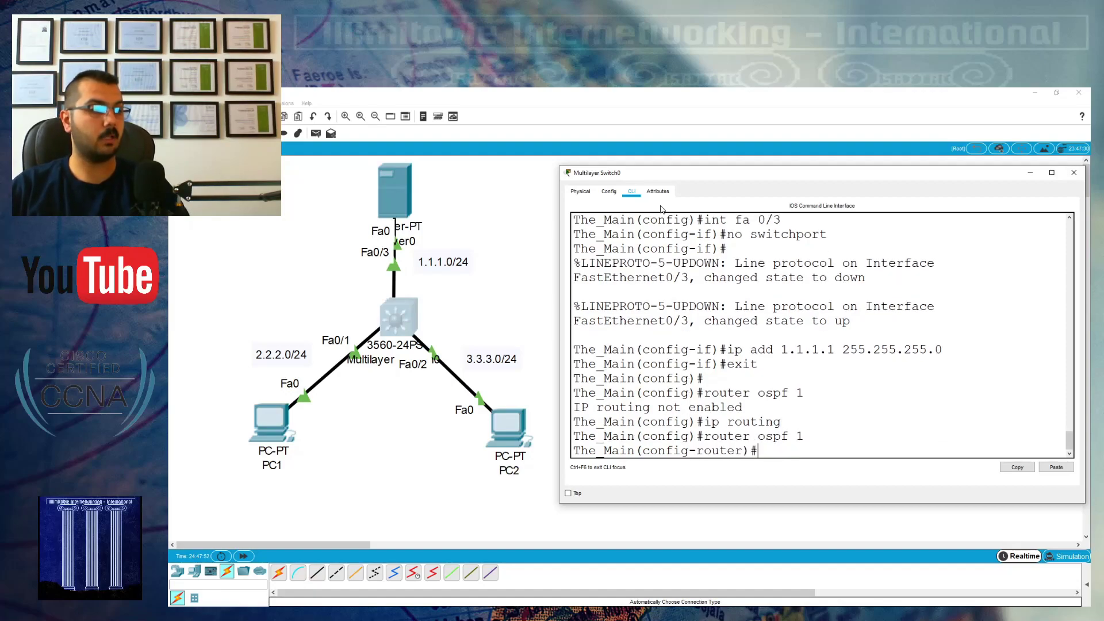
{"action": "type", "text": "net"}
{"action": "key", "text": "Tab"}
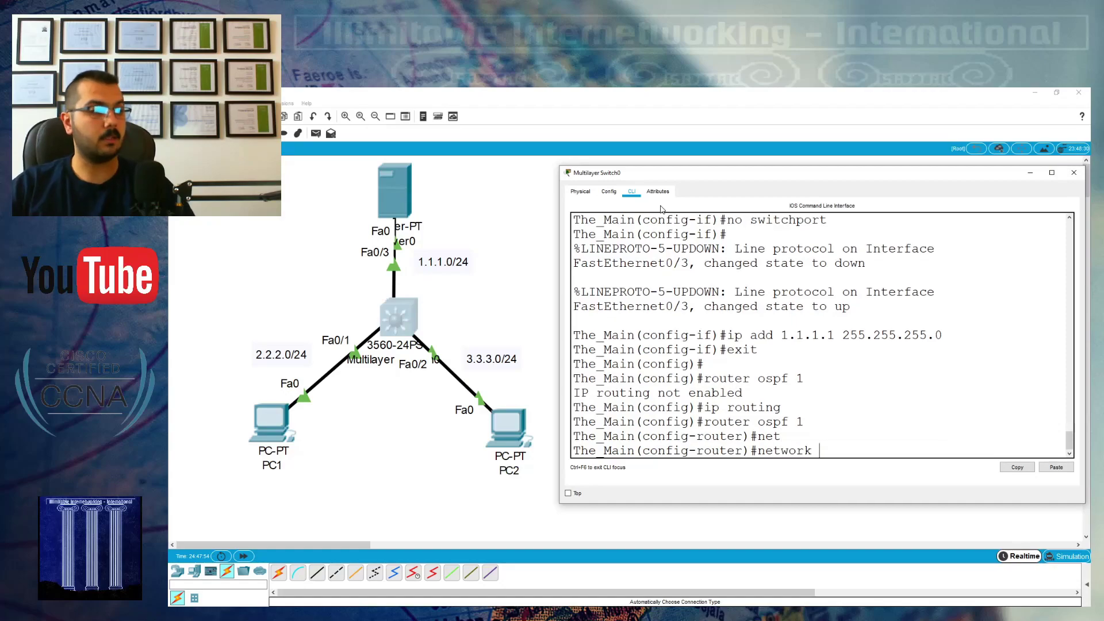
{"action": "type", "text": "1.1.1."}
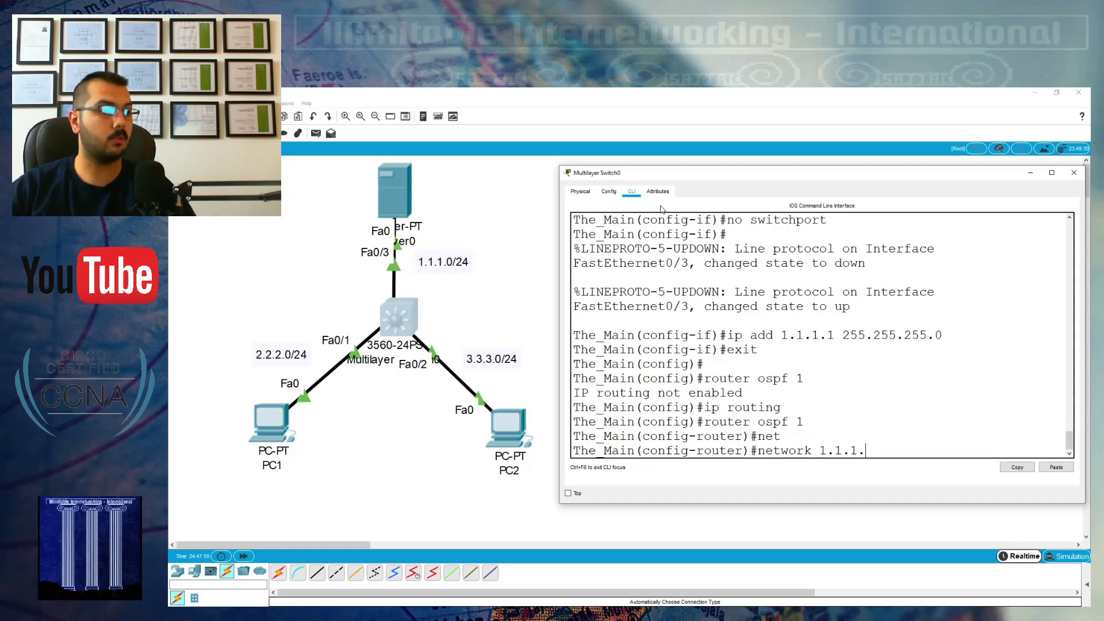
{"action": "type", "text": "0 0.0.0.255 area 0"}
{"action": "key", "text": "Return"}
Advertise 2.2.2.0 and 3.3.3.0 with wildcard 0.0.0.255 in area 0, then end.
{"action": "key", "text": "Up"}
{"action": "key", "text": "Left"}
{"action": "key", "text": "Left"}
{"action": "key", "text": "Left"}
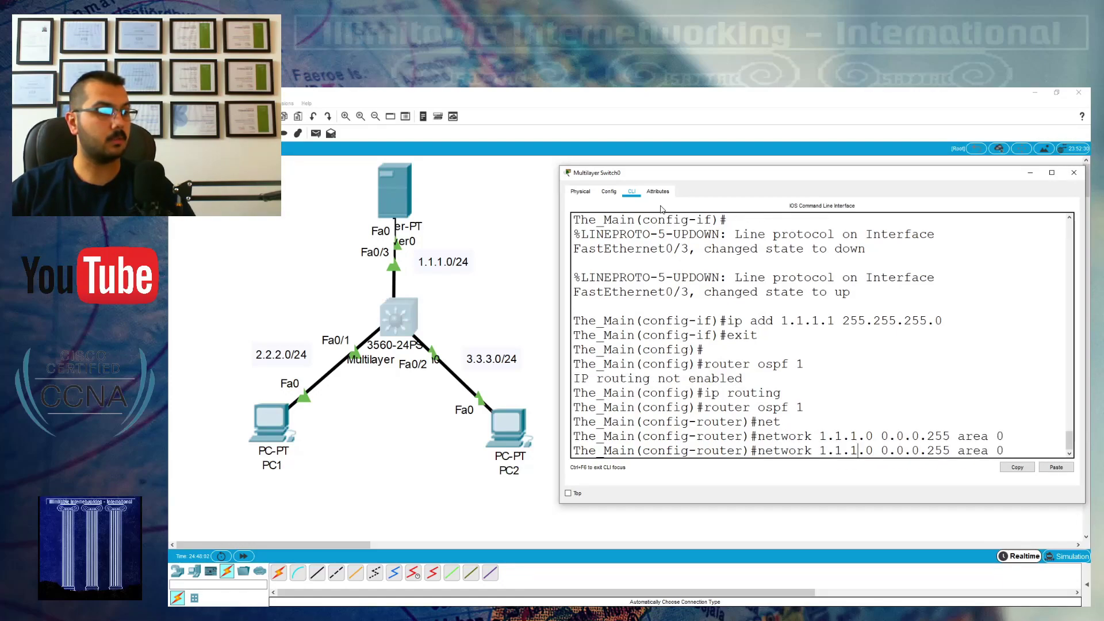
{"action": "key", "text": "BackSpace"}
{"action": "key", "text": "BackSpace"}
{"action": "key", "text": "BackSpace"}
{"action": "key", "text": "BackSpace"}
{"action": "key", "text": "BackSpace"}
{"action": "type", "text": "2.2.2"}
{"action": "key", "text": "Return"}
{"action": "key", "text": "Up"}
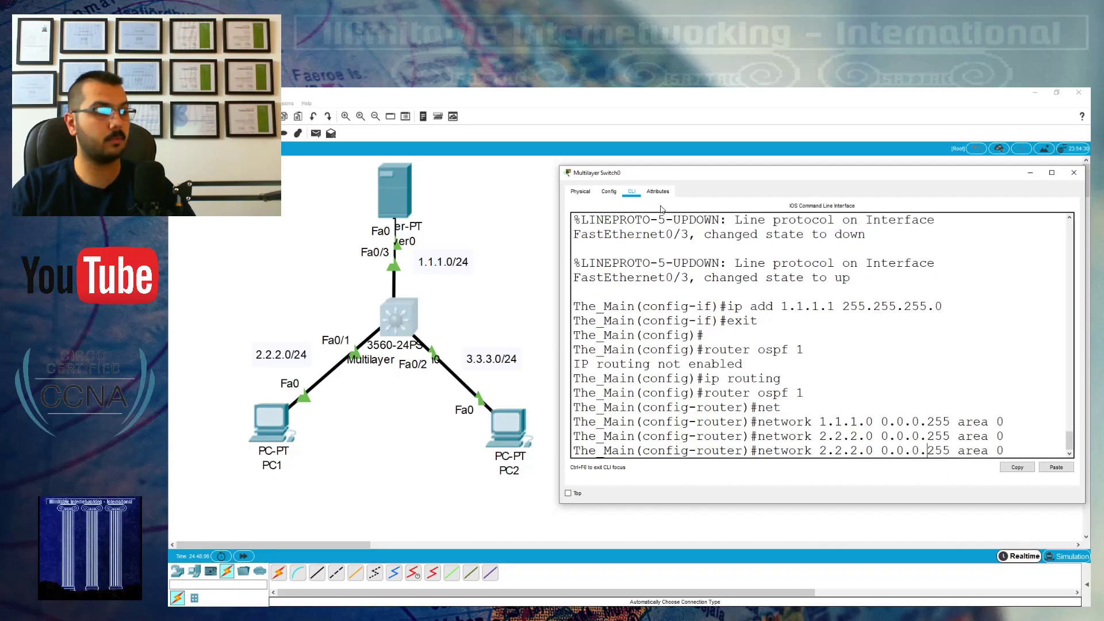
{"action": "key", "text": "Left"}
{"action": "key", "text": "Left"}
{"action": "key", "text": "Left"}
{"action": "key", "text": "BackSpace"}
{"action": "key", "text": "BackSpace"}
{"action": "key", "text": "BackSpace"}
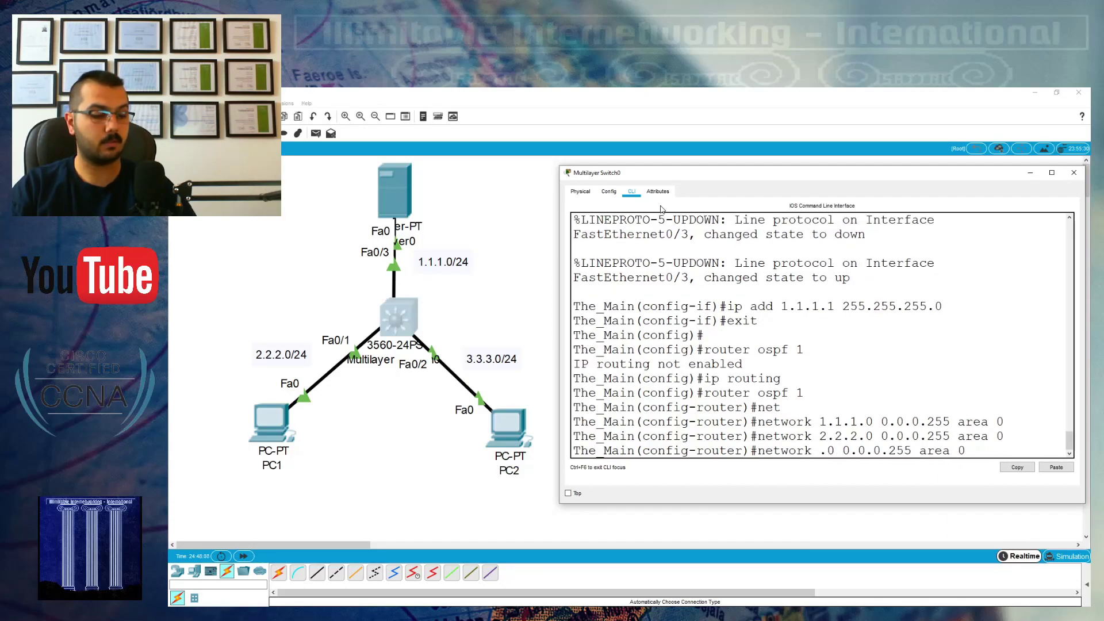
{"action": "type", "text": "3.3.3"}
{"action": "key", "text": "Return"}
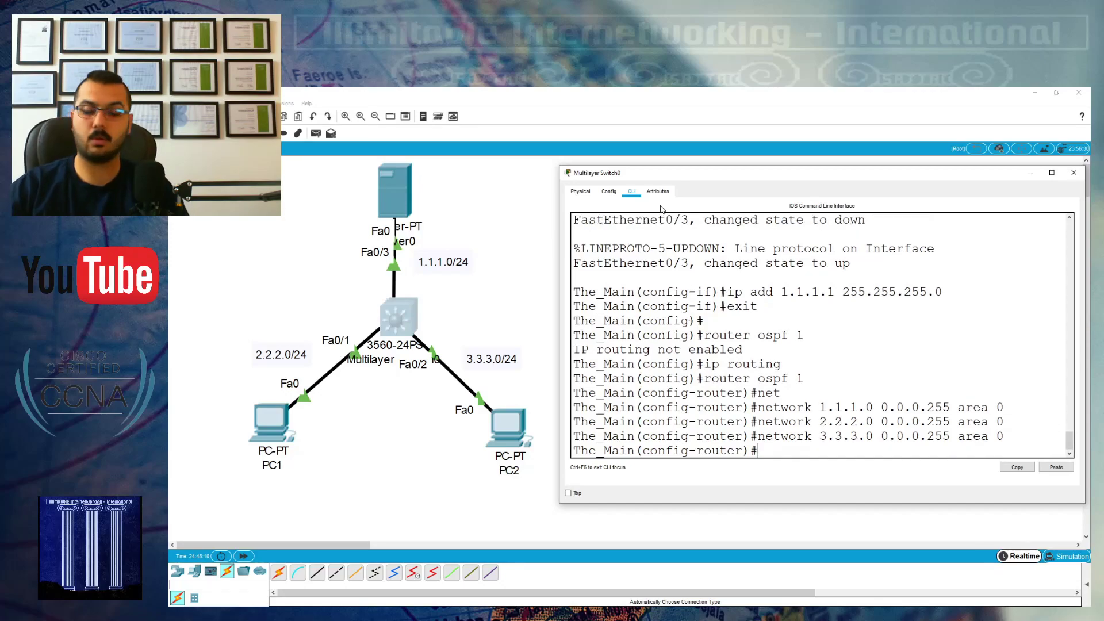
{"action": "type", "text": "end"}
{"action": "key", "text": "Return"}
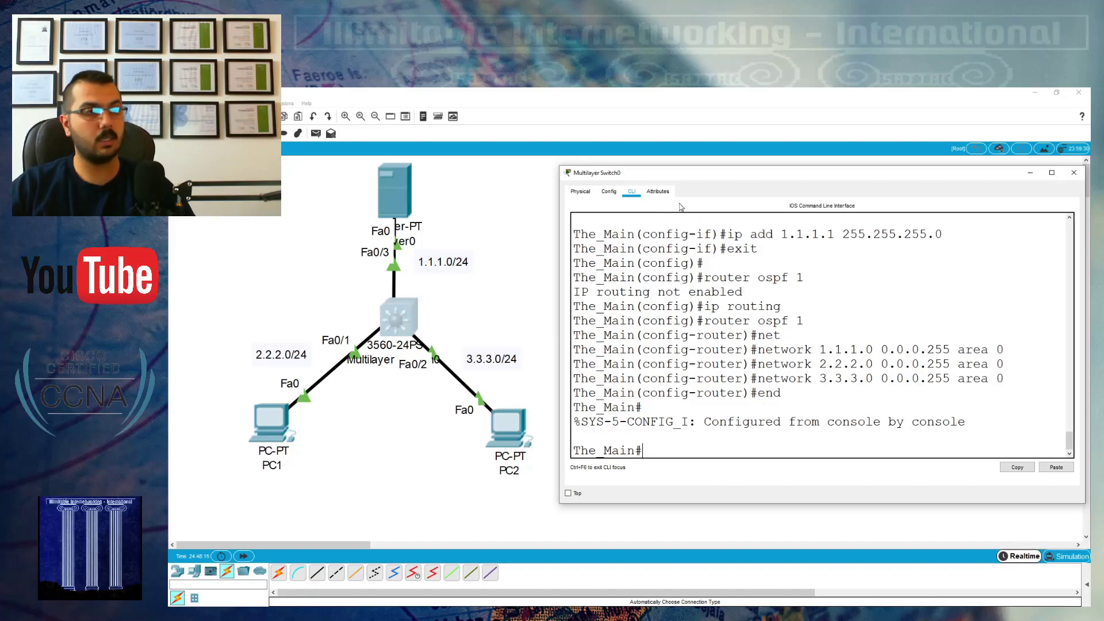
From PC1's Command Prompt, ping PC2 at 3.3.3.2.
{"action": "left_click", "coordinate": [545, 246]}
{"action": "left_click", "coordinate": [281, 416]}
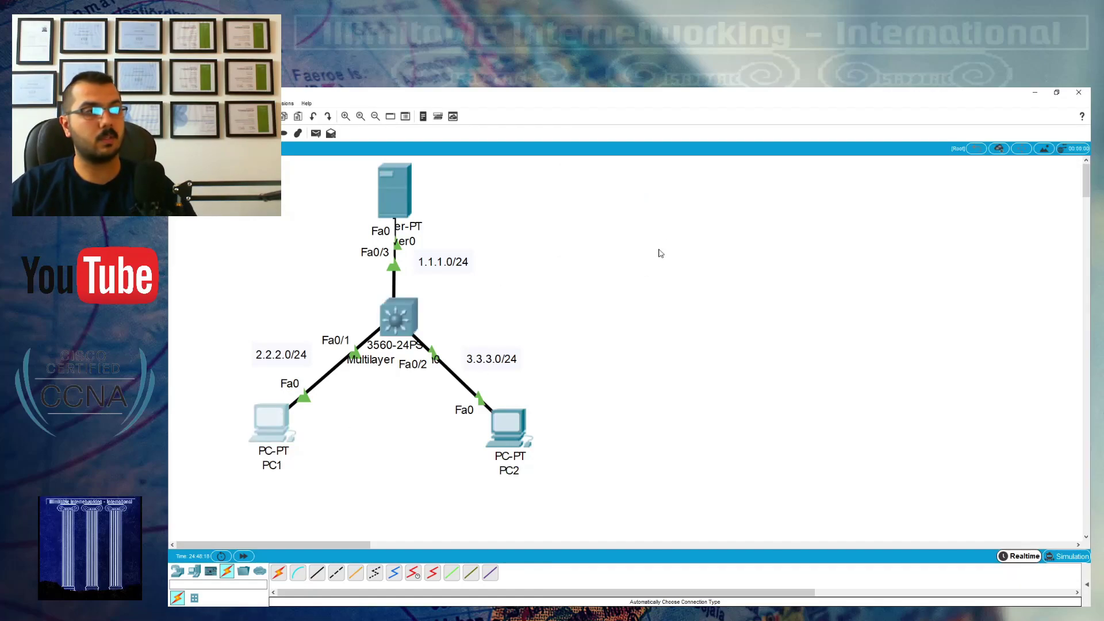
{"action": "mouse_move", "coordinate": [654, 169]}
{"action": "left_mouse_down"}
{"action": "mouse_move", "coordinate": [903, 169]}
{"action": "mouse_move", "coordinate": [890, 163]}
{"action": "left_mouse_up"}
{"action": "left_click", "coordinate": [929, 216]}
{"action": "type", "text": "ing 3.3.3.2"}
{"action": "key", "text": "Return"}
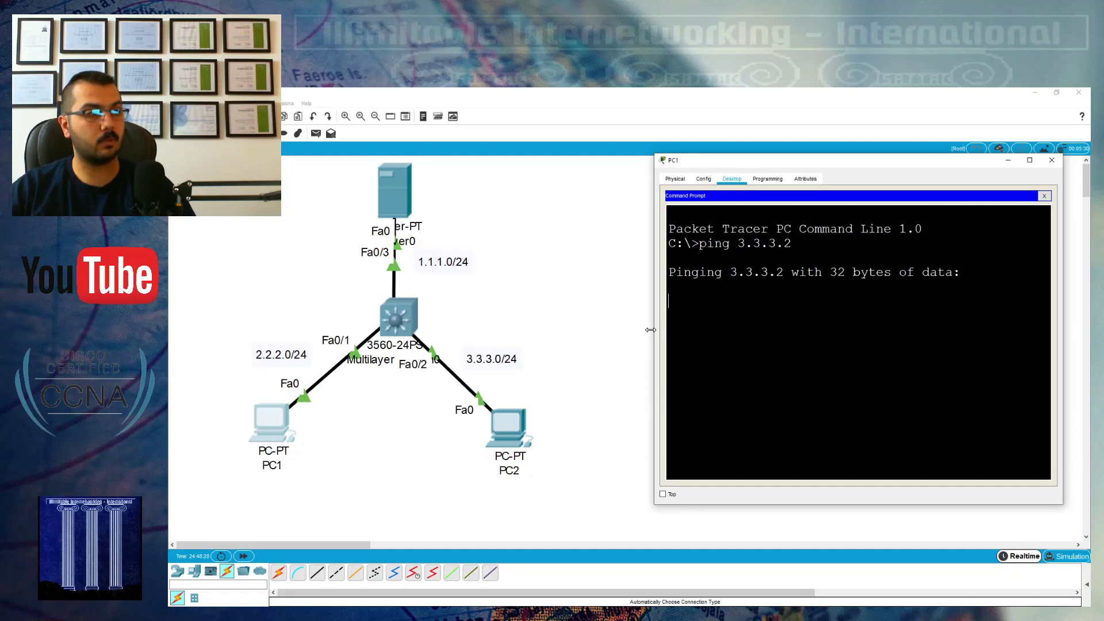
Widen the prompt and ping Server0 at 1.1.1.2 from PC1.
{"action": "left_click_drag", "start_coordinate": [655, 331], "coordinate": [549, 327]}
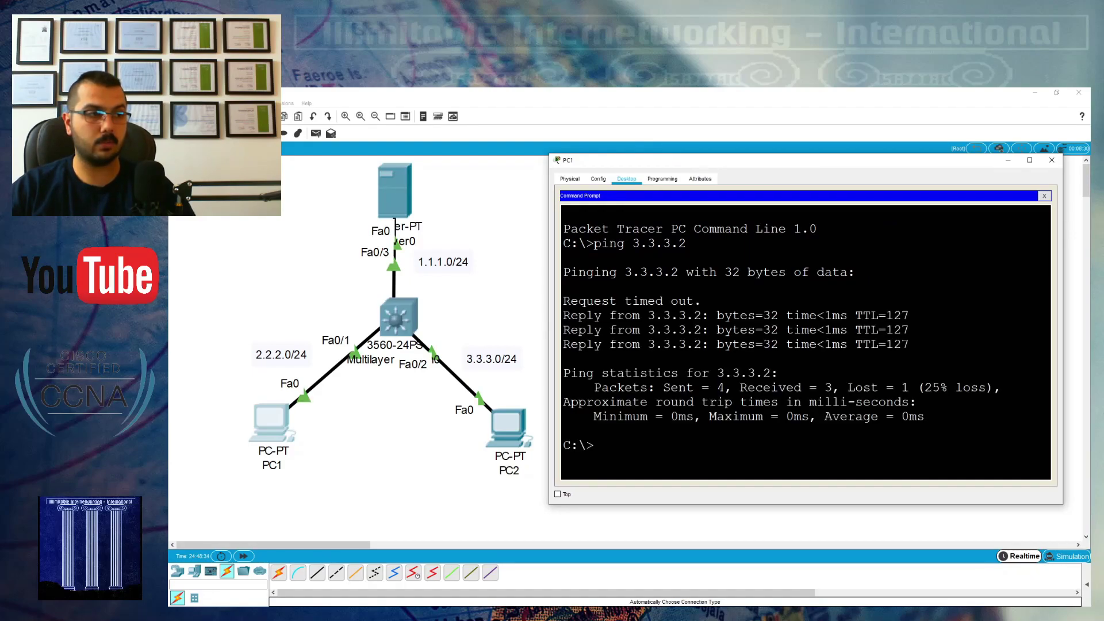
{"action": "key", "text": "Up"}
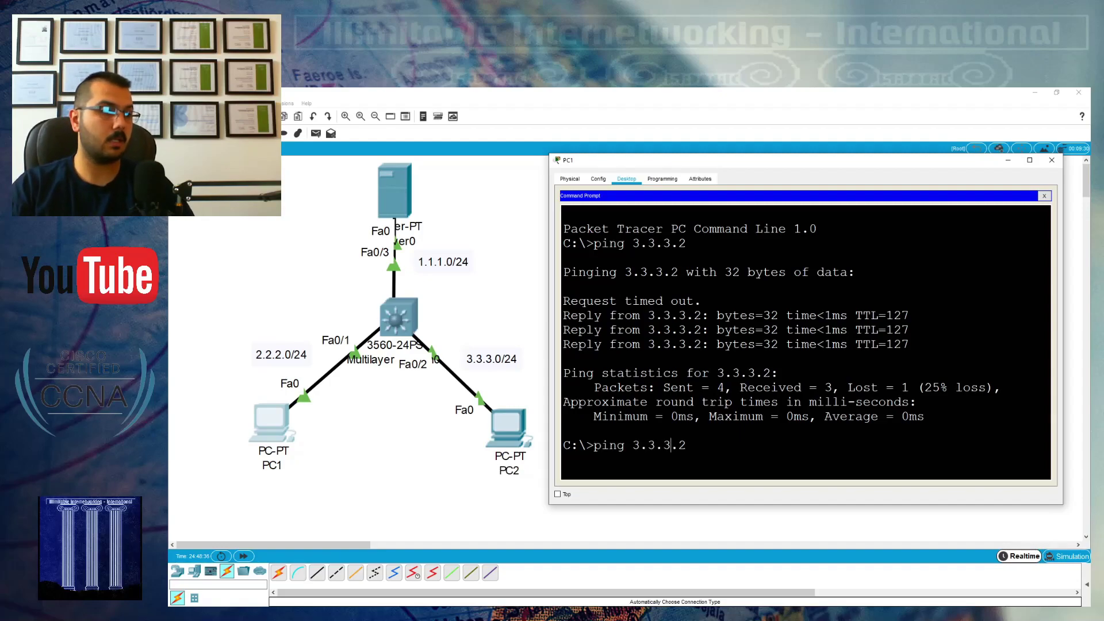
{"action": "key", "text": "BackSpace"}
{"action": "key", "text": "BackSpace"}
{"action": "key", "text": "BackSpace"}
{"action": "key", "text": "BackSpace"}
{"action": "key", "text": "BackSpace"}
{"action": "type", "text": "1.1.1"}
{"action": "key", "text": "Return"}
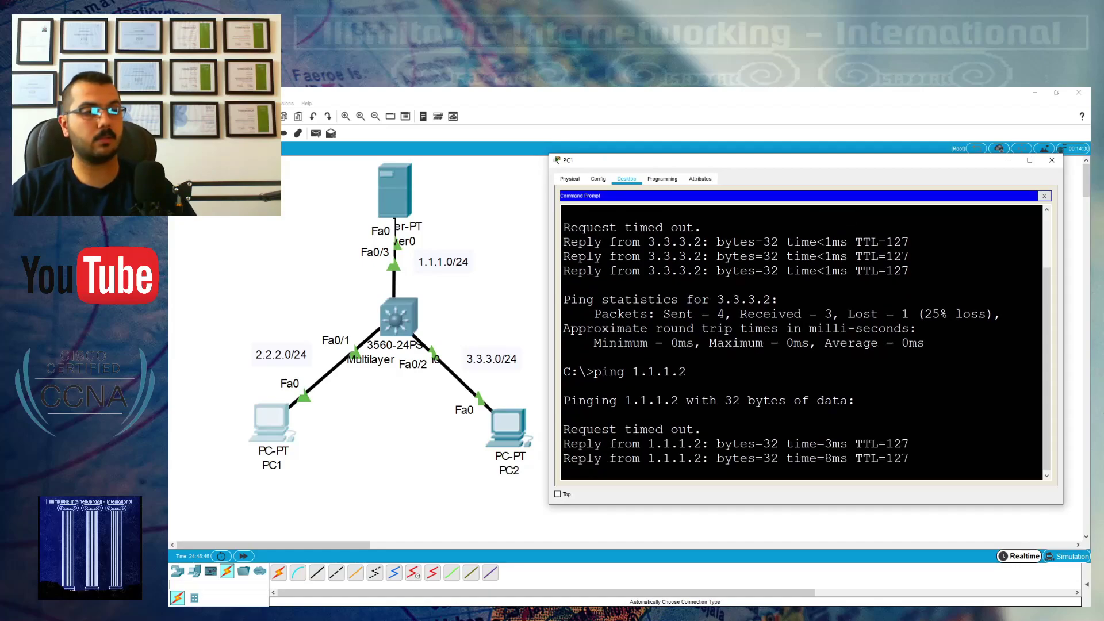
Switch to PC2's command prompt and ping the server at 1.1.1.2.
{"action": "left_click", "coordinate": [526, 432]}
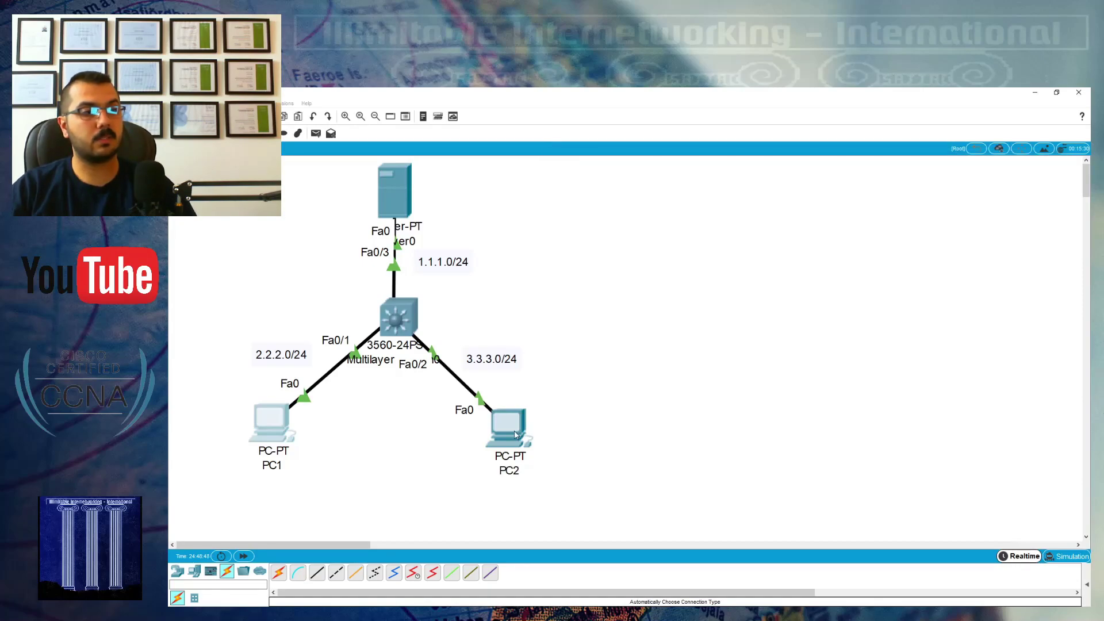
{"action": "left_click_drag", "start_coordinate": [613, 172], "coordinate": [836, 149]}
{"action": "left_click", "coordinate": [918, 188]}
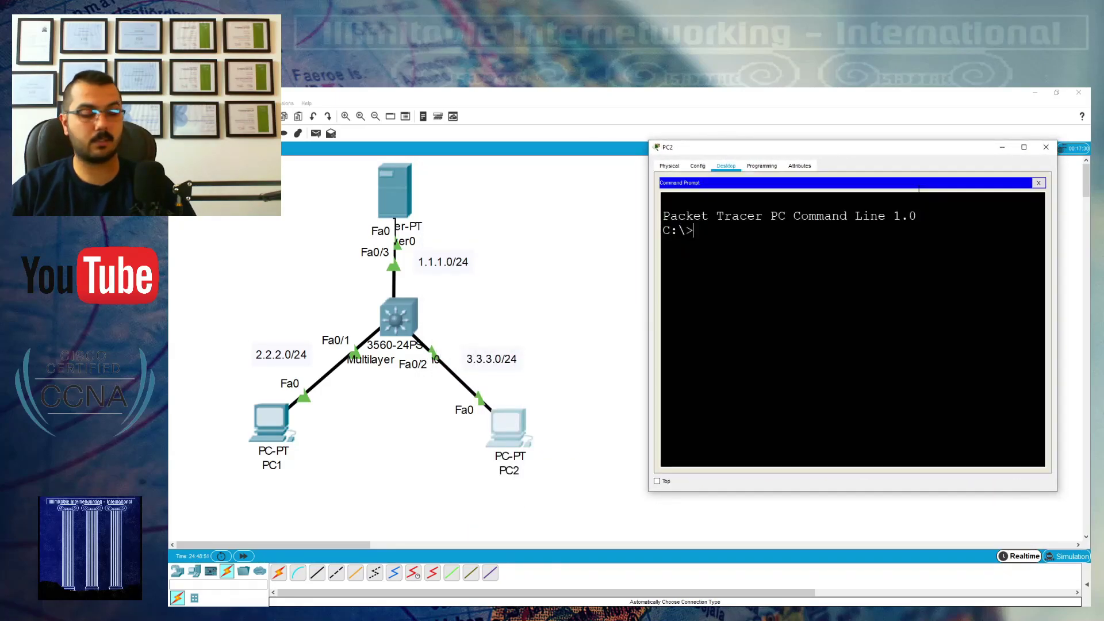
{"action": "type", "text": "ping "}
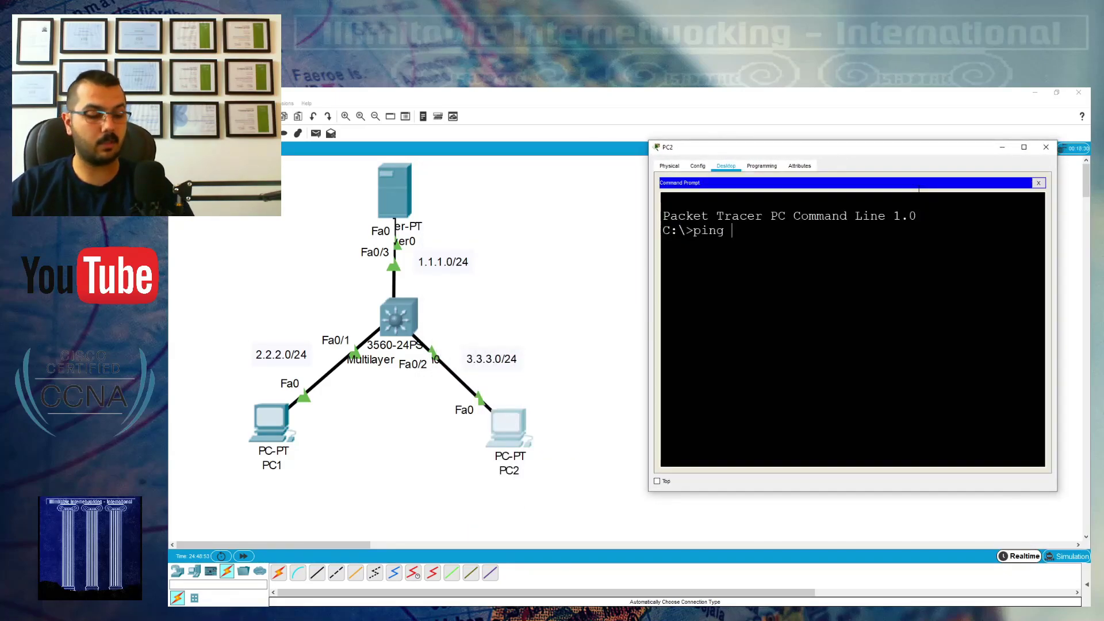
{"action": "type", "text": "1.1.1.2"}
{"action": "key", "text": "Return"}
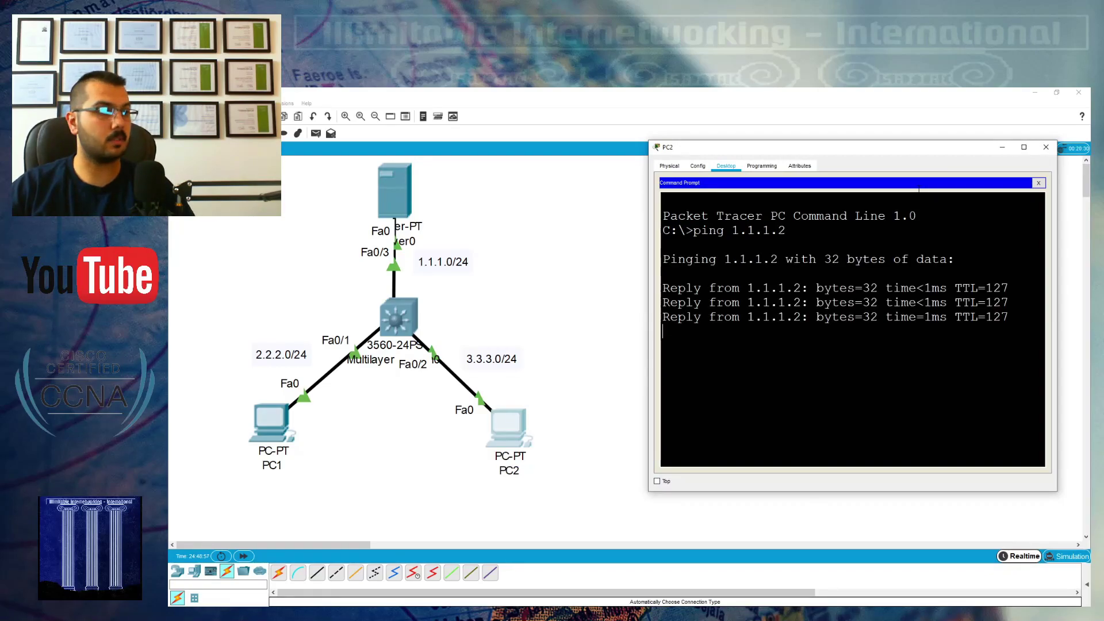
{"action": "key", "text": "ctrl+c"}
Edit the recalled command to ping PC1 at 2.2.2.2 from PC2.
{"action": "key", "text": "Up"}
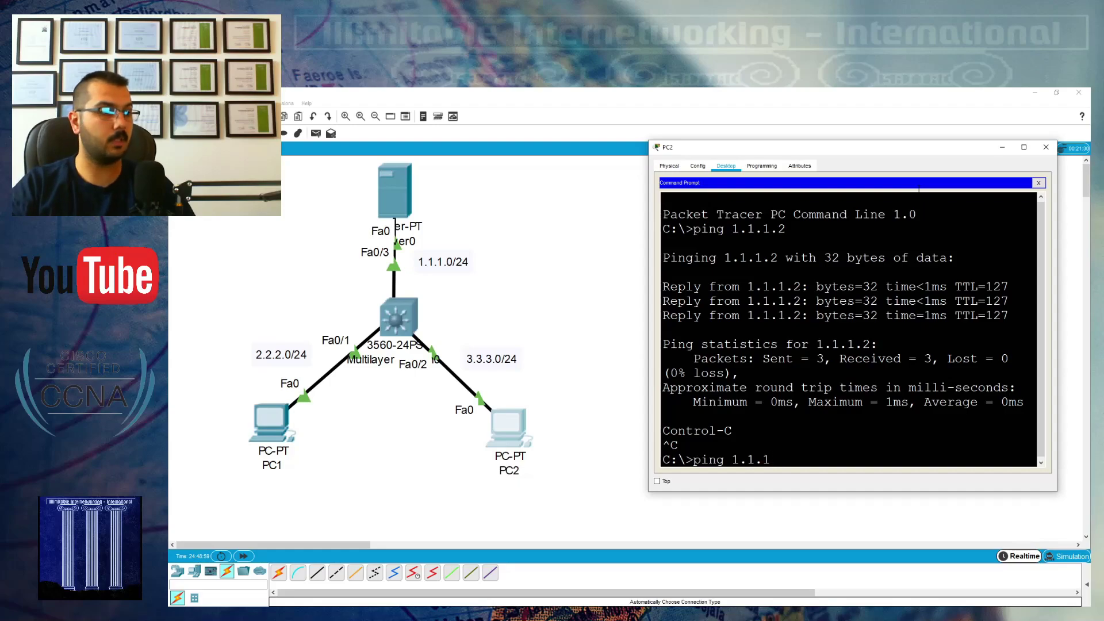
{"action": "key", "text": "BackSpace"}
{"action": "key", "text": "BackSpace"}
{"action": "key", "text": "BackSpace"}
{"action": "type", "text": "2.2.2.2"}
{"action": "key", "text": "Return"}
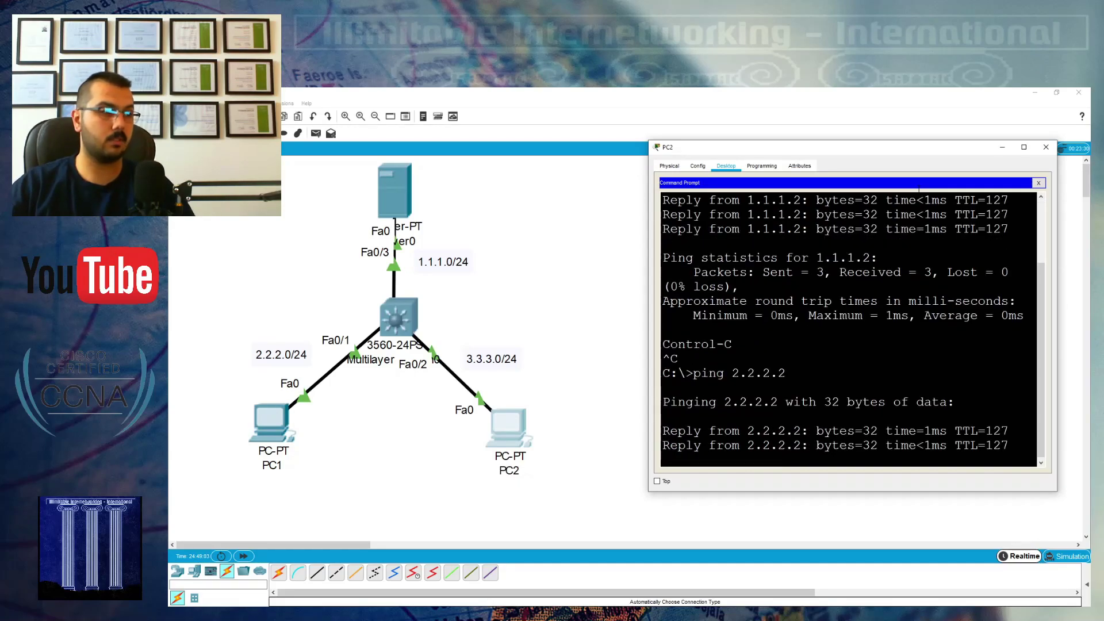
{"action": "key", "text": "ctrl+c"}
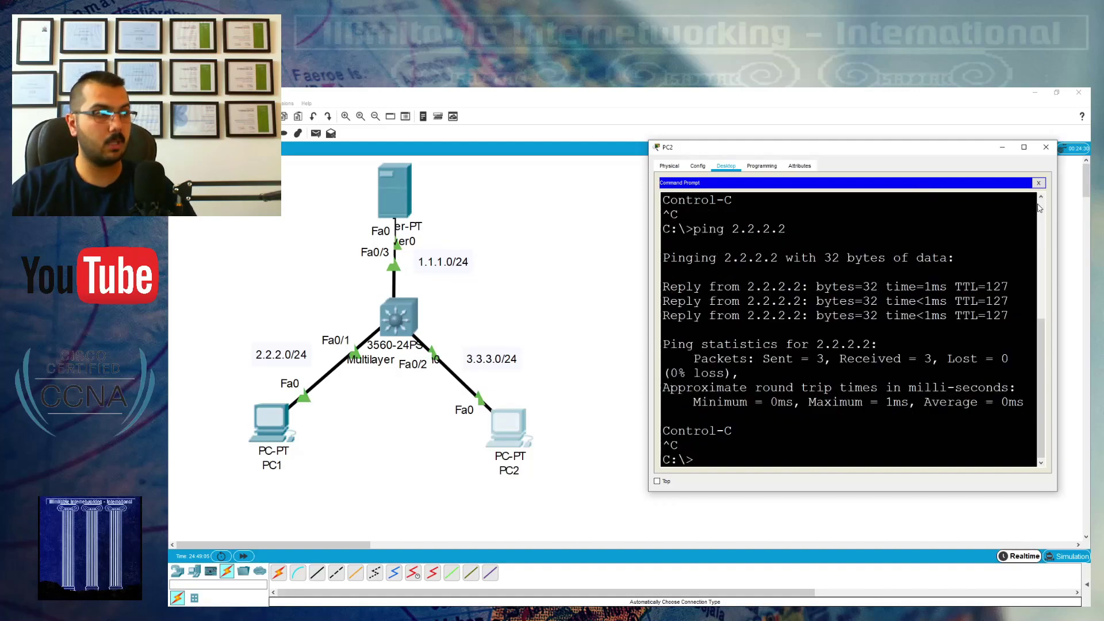
{"action": "left_click", "coordinate": [1046, 147]}
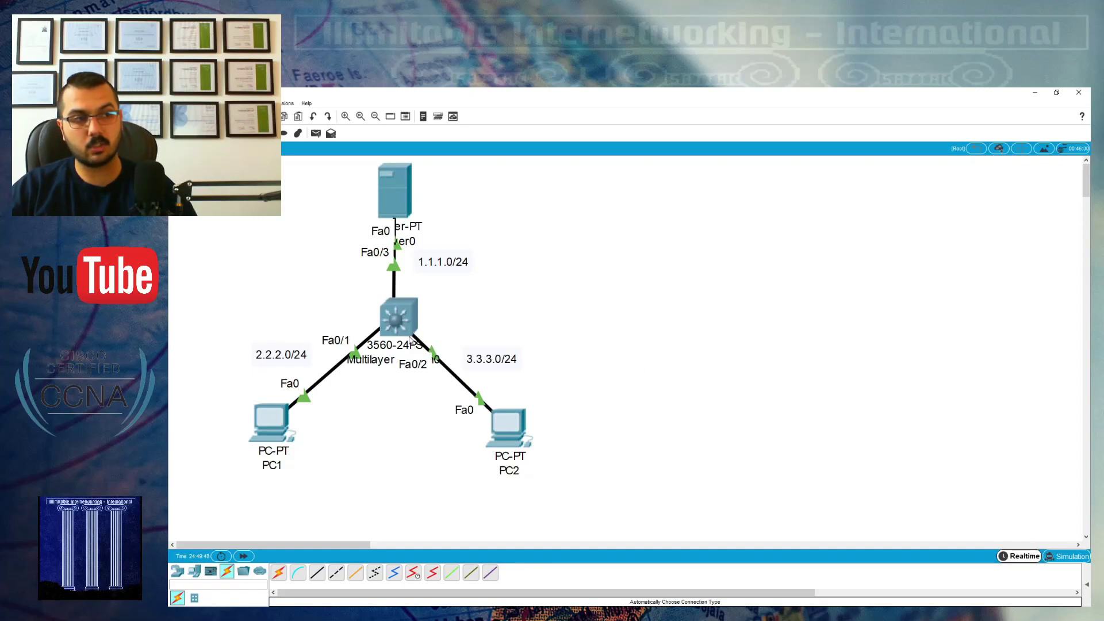
In the multilayer switch CLI, enter conf t and add 'access-list 1 deny host 3.3.3.2'.
{"action": "mouse_move", "coordinate": [398, 317]}
{"action": "left_click", "coordinate": [390, 328]}
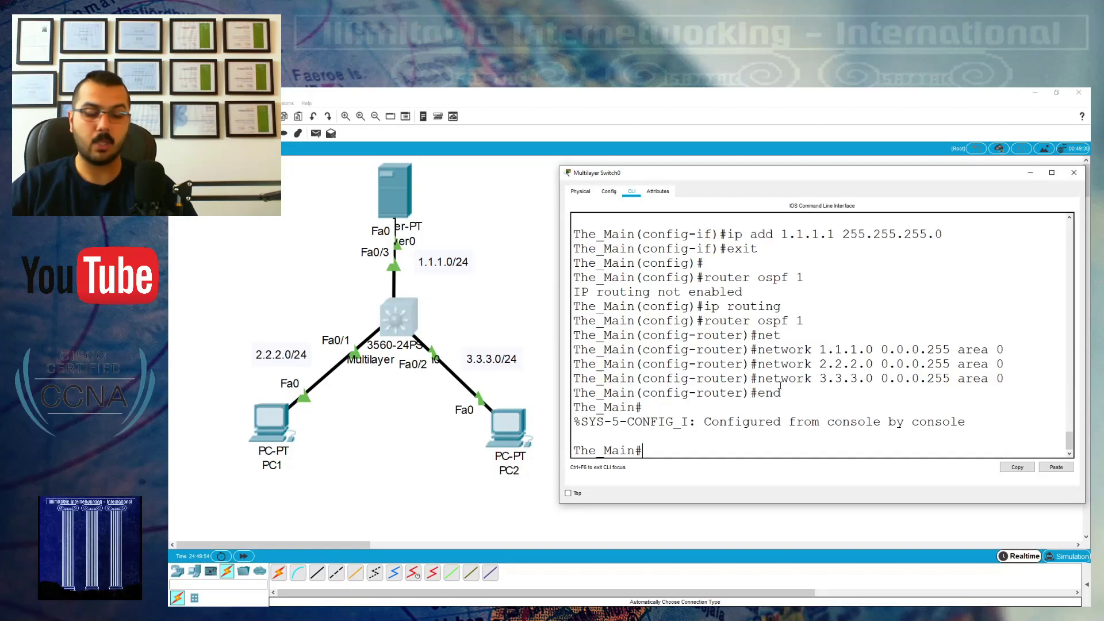
{"action": "type", "text": "conf t"}
{"action": "key", "text": "Return"}
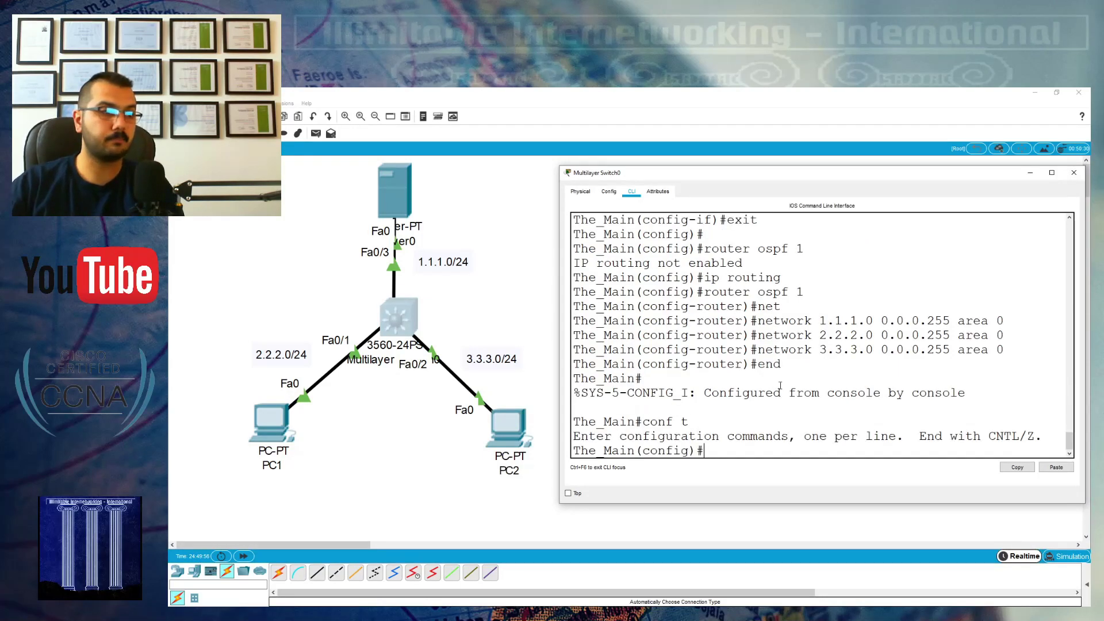
{"action": "type", "text": "acce"}
{"action": "key", "text": "Tab"}
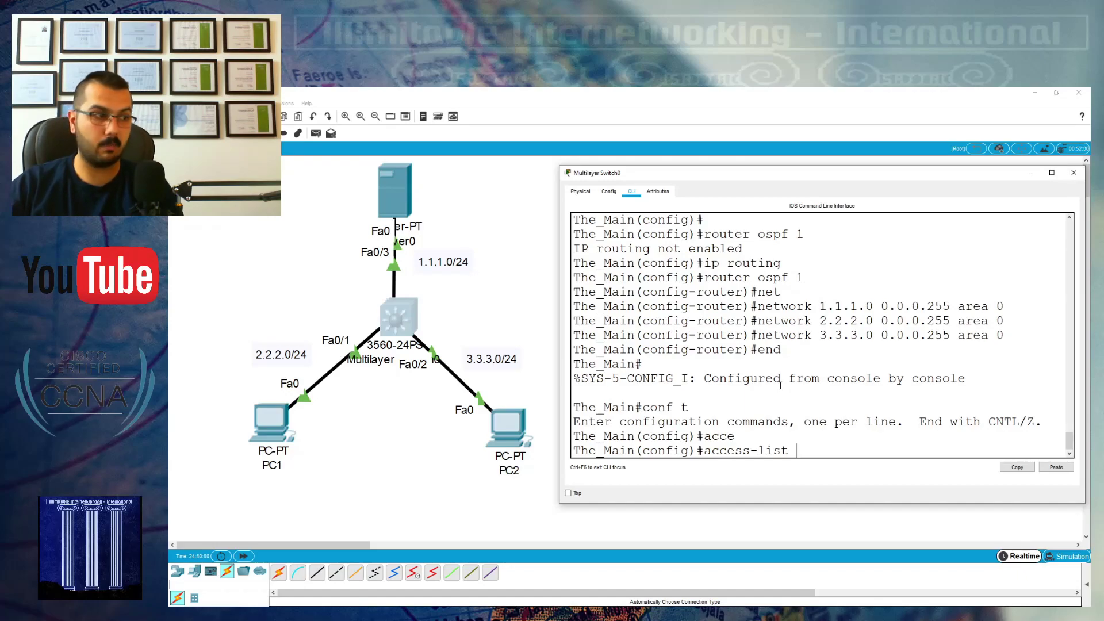
{"action": "type", "text": "?"}
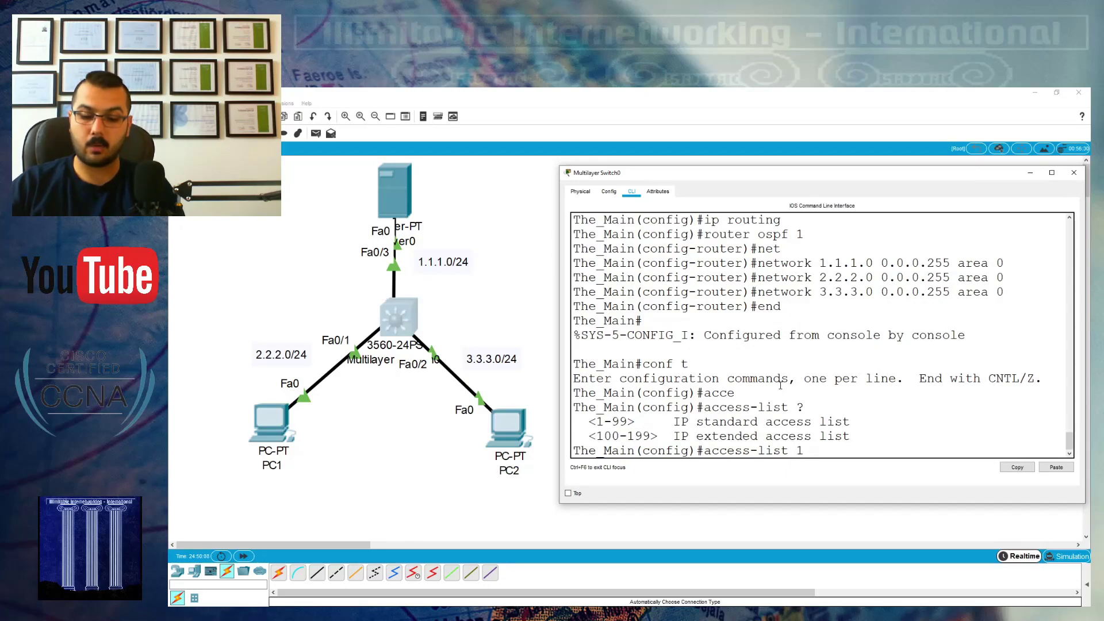
{"action": "type", "text": "den"}
{"action": "key", "text": "Tab"}
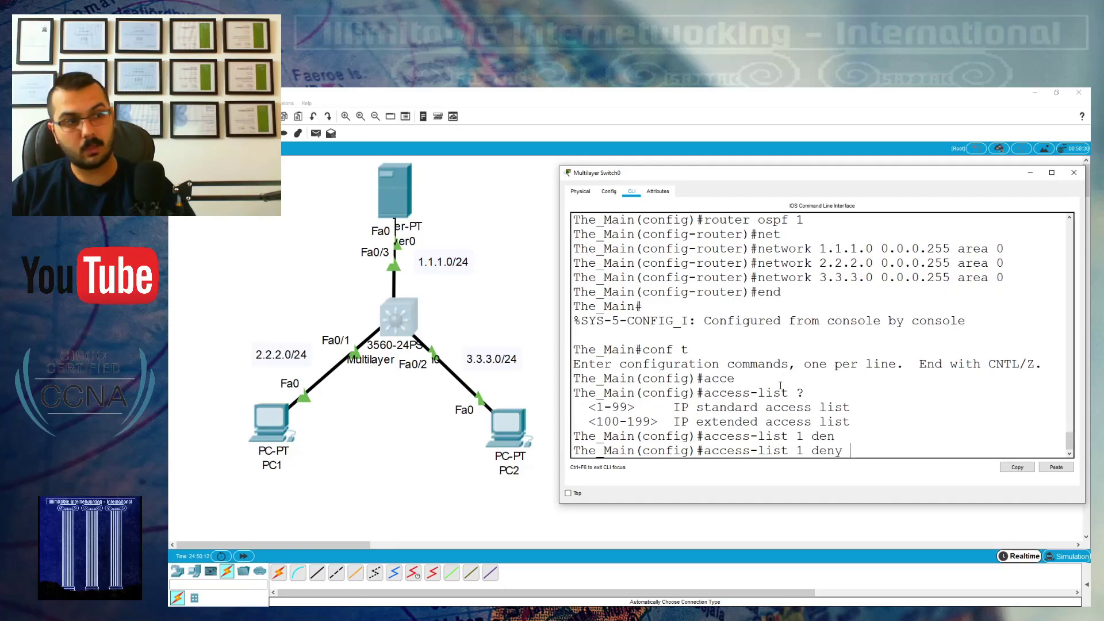
{"action": "type", "text": "3.3.3."}
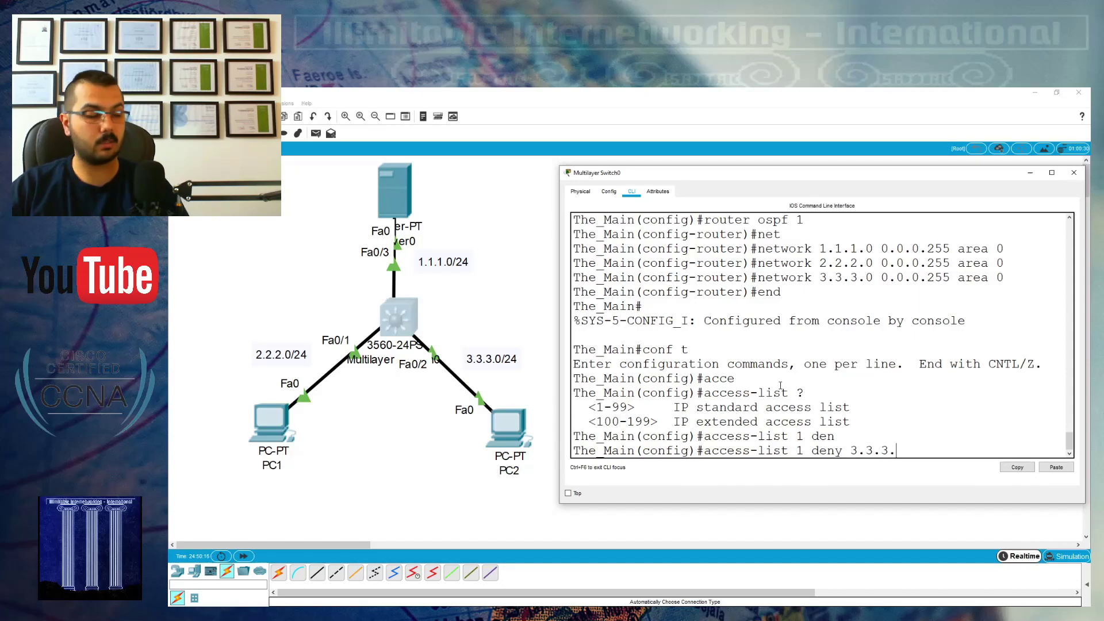
{"action": "key", "text": "BackSpace"}
{"action": "key", "text": "BackSpace"}
{"action": "key", "text": "BackSpace"}
{"action": "key", "text": "BackSpace"}
{"action": "key", "text": "BackSpace"}
{"action": "key", "text": "BackSpace"}
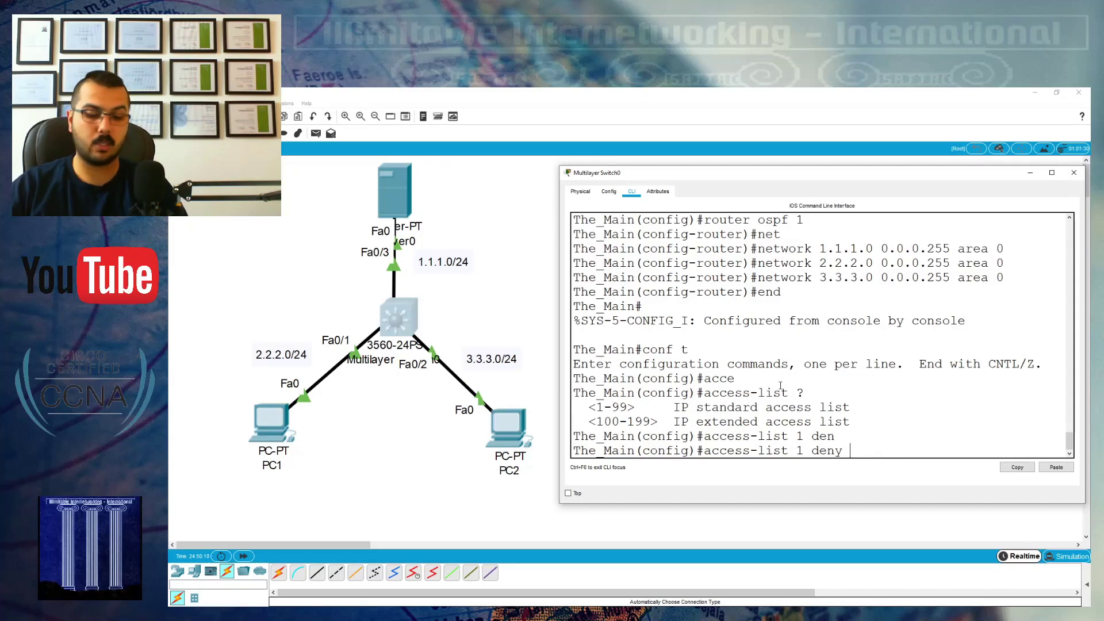
{"action": "type", "text": "?"}
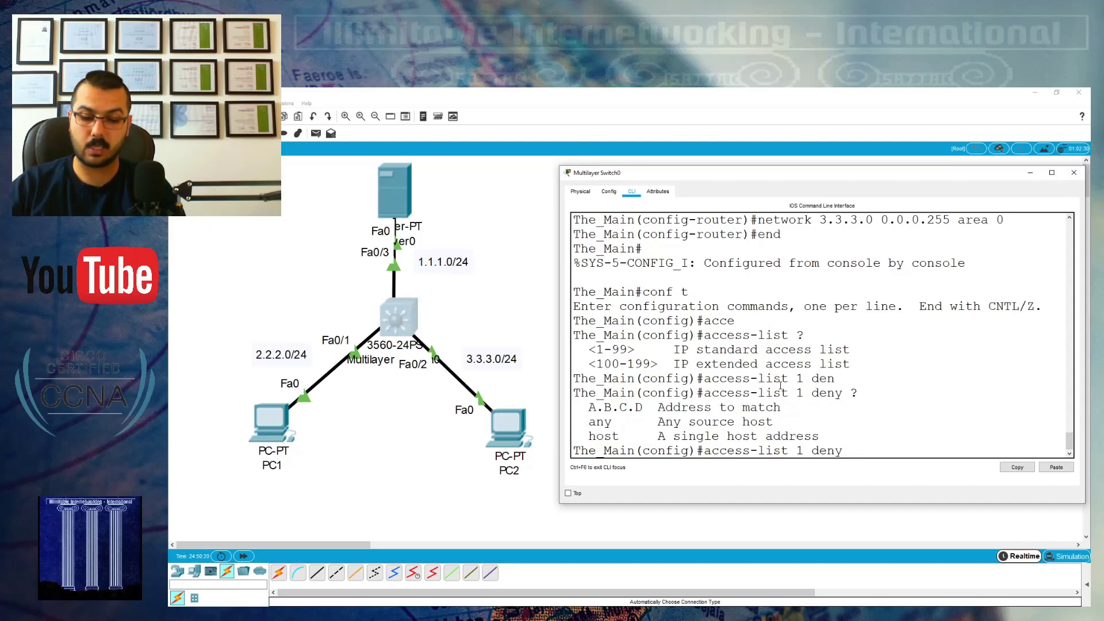
{"action": "type", "text": "ho"}
{"action": "key", "text": "Tab"}
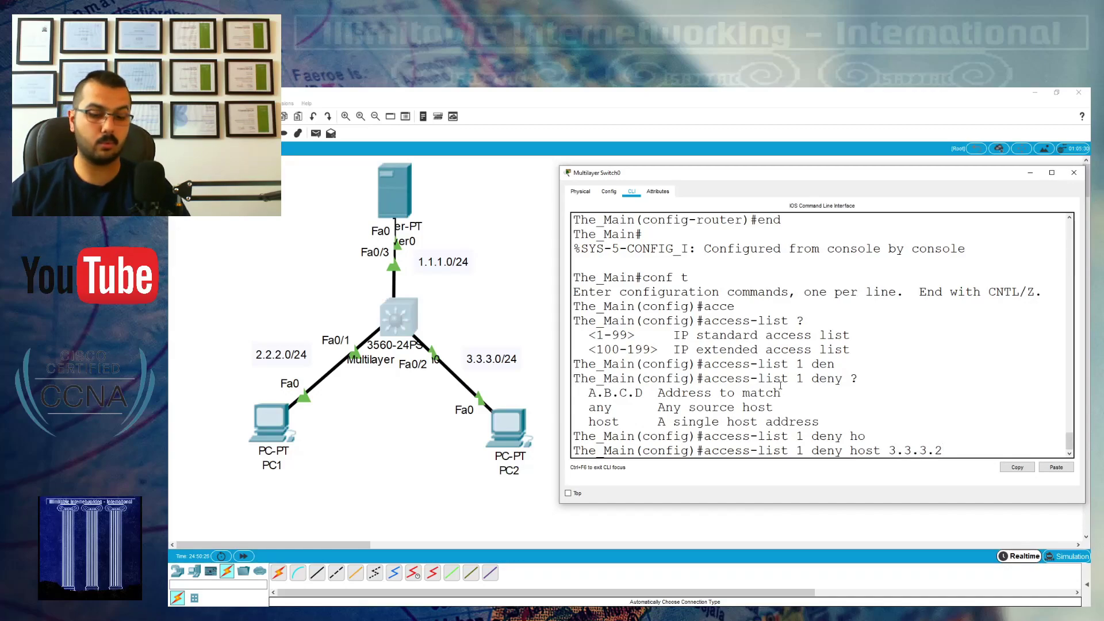
{"action": "type", "text": " ?"}
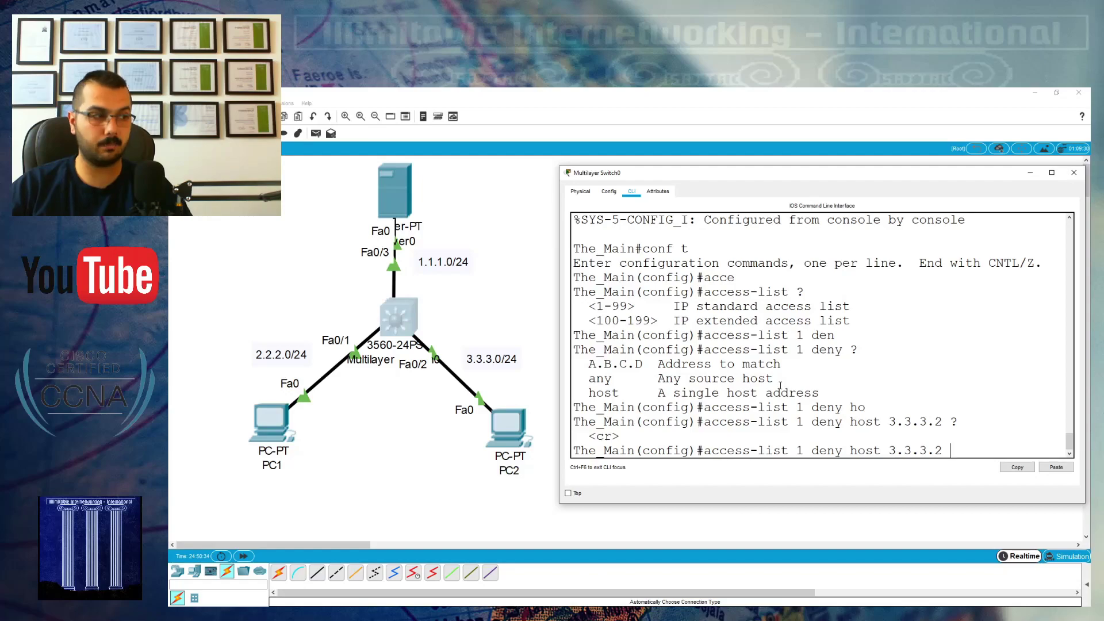
{"action": "key", "text": "Return"}
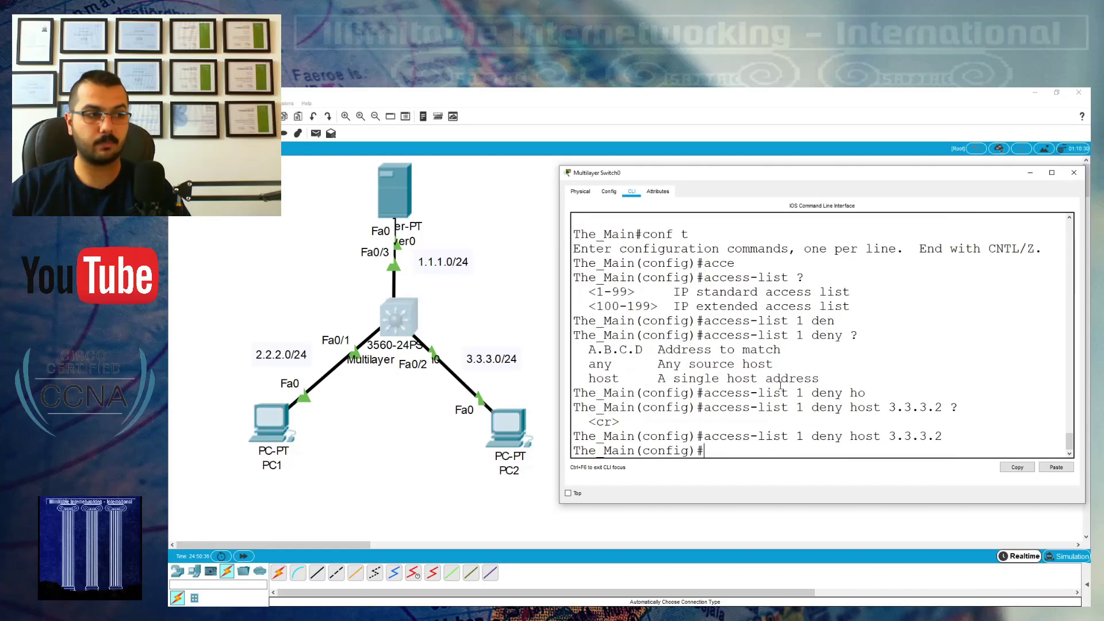
{"action": "type", "text": "exit"}
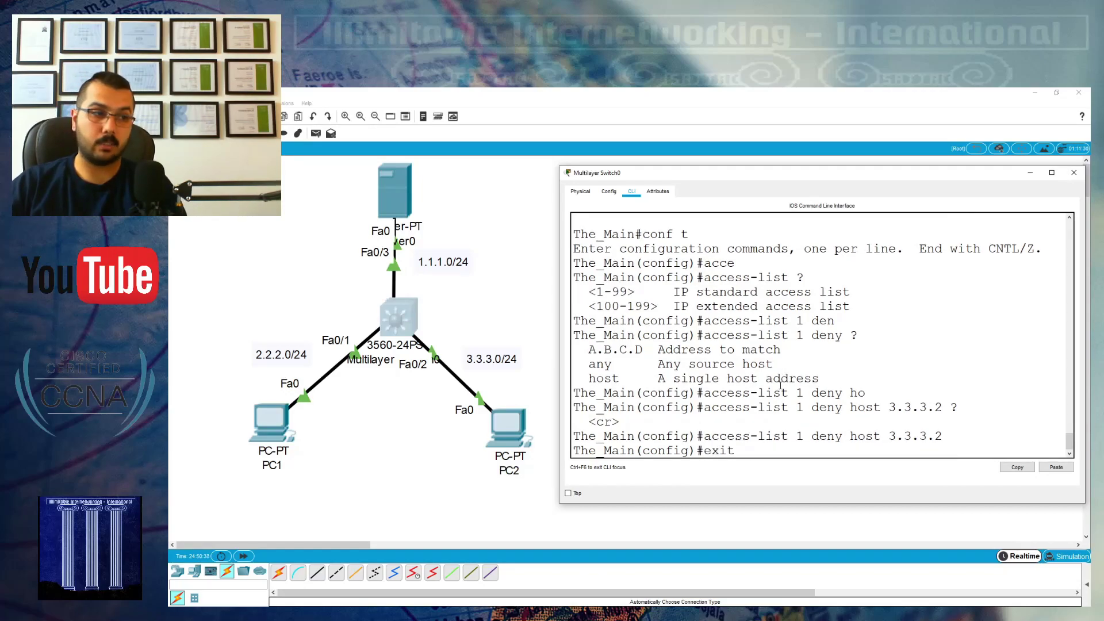
Re-enter global configuration, select interface Fa0/2, and type 'ip access-group 1 in'.
{"action": "key", "text": "Return"}
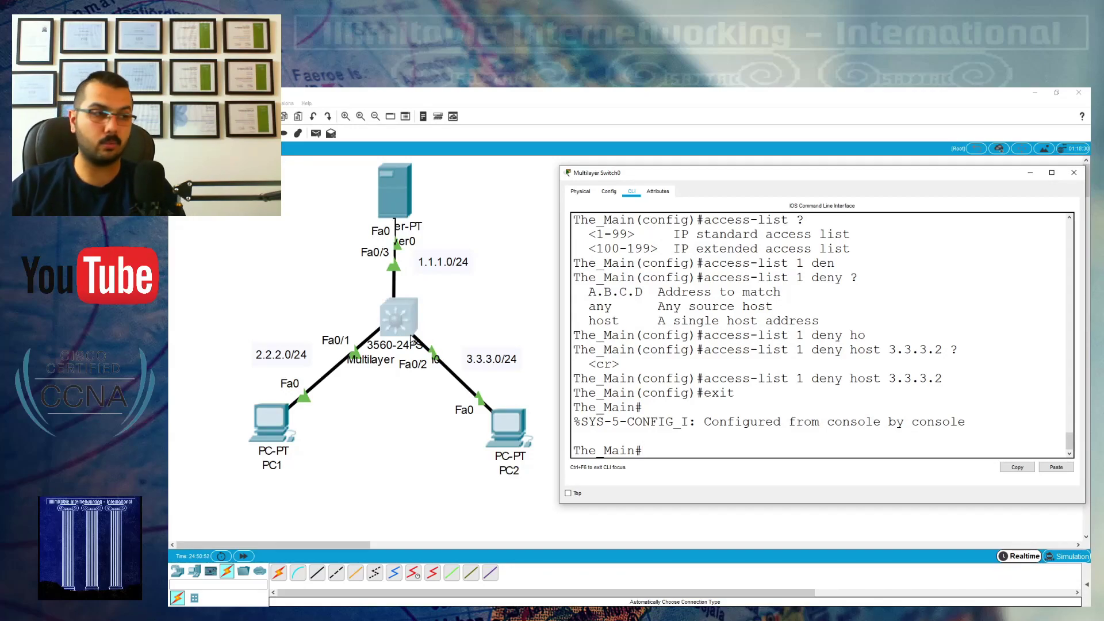
{"action": "type", "text": "conf t"}
{"action": "key", "text": "Return"}
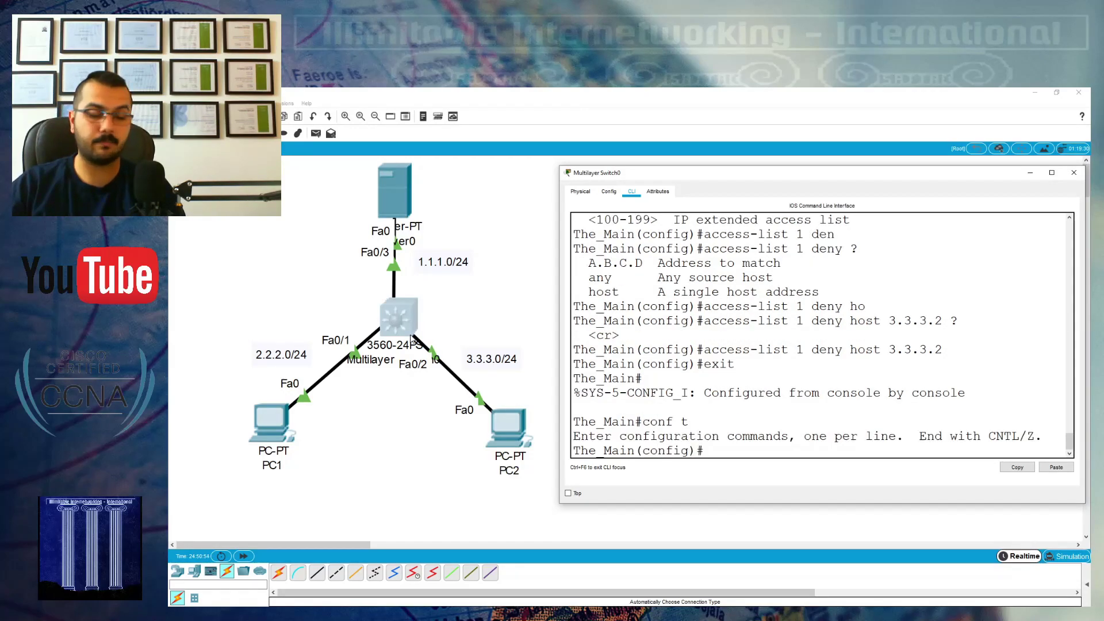
{"action": "type", "text": "int fa 0/"}
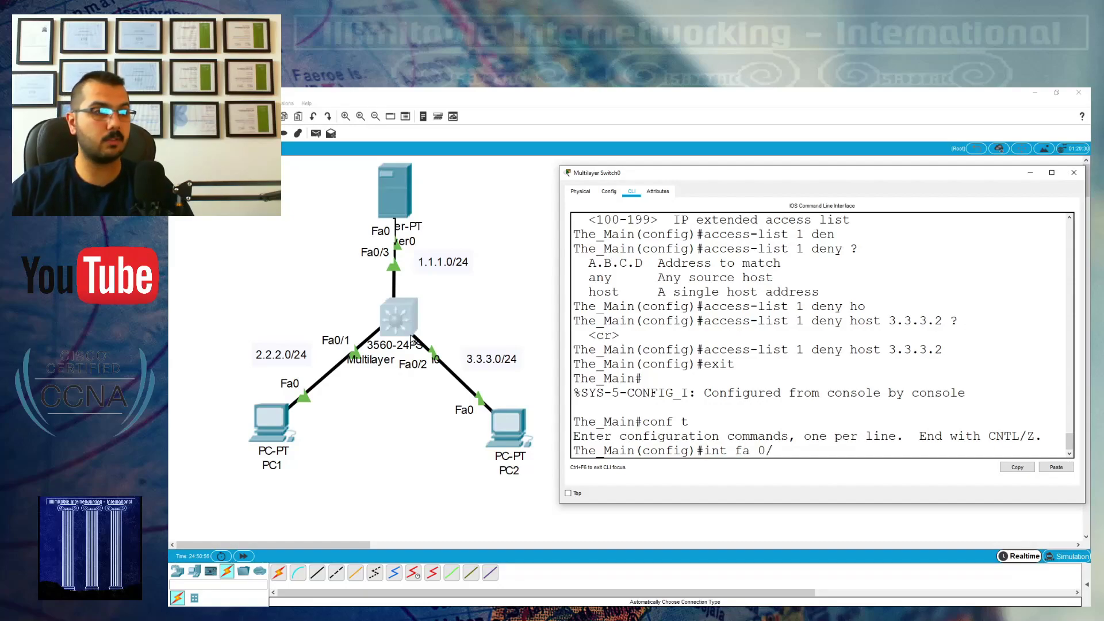
{"action": "key", "text": "Return"}
{"action": "type", "text": "acce"}
{"action": "key", "text": "Return"}
{"action": "key", "text": "Up"}
{"action": "key", "text": "BackSpace"}
{"action": "key", "text": "BackSpace"}
{"action": "key", "text": "BackSpace"}
{"action": "key", "text": "BackSpace"}
{"action": "type", "text": "ip acce"}
{"action": "key", "text": "Tab"}
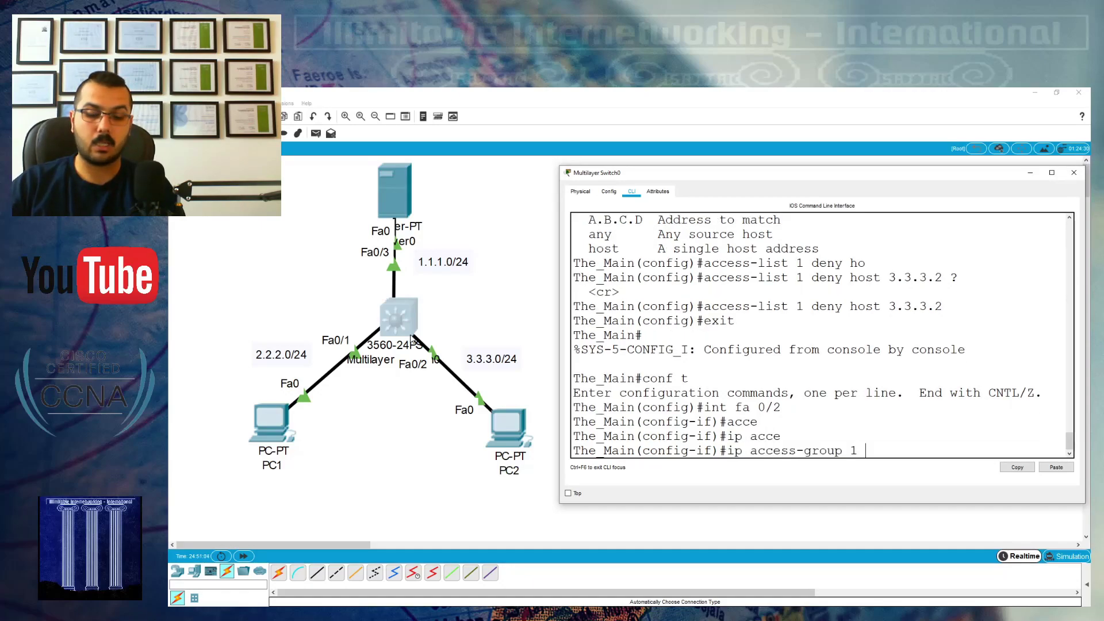
{"action": "type", "text": "in"}
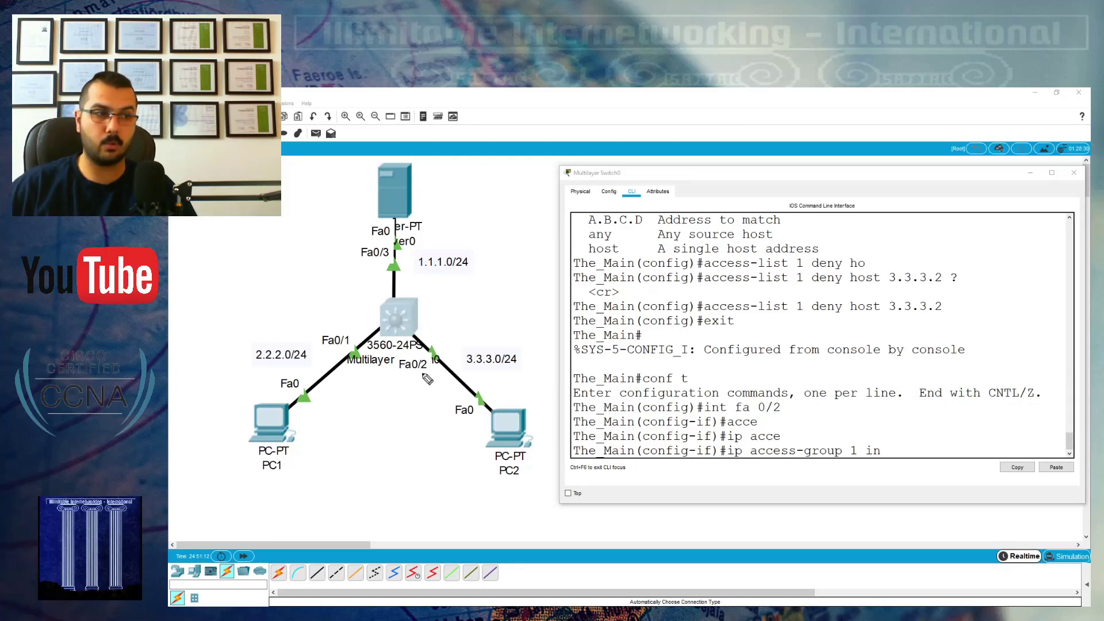
Mark Fa0/2, the link to PC2 and the access-group command on screen.
{"action": "left_click_drag", "start_coordinate": [429, 373], "coordinate": [401, 379]}
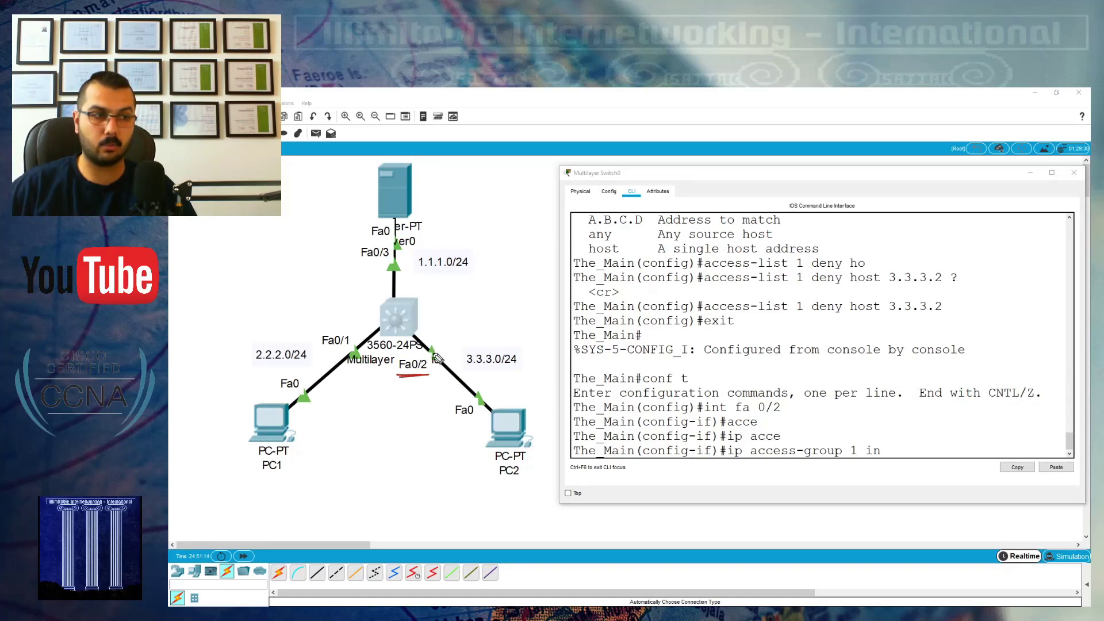
{"action": "left_click_drag", "start_coordinate": [494, 395], "coordinate": [418, 338]}
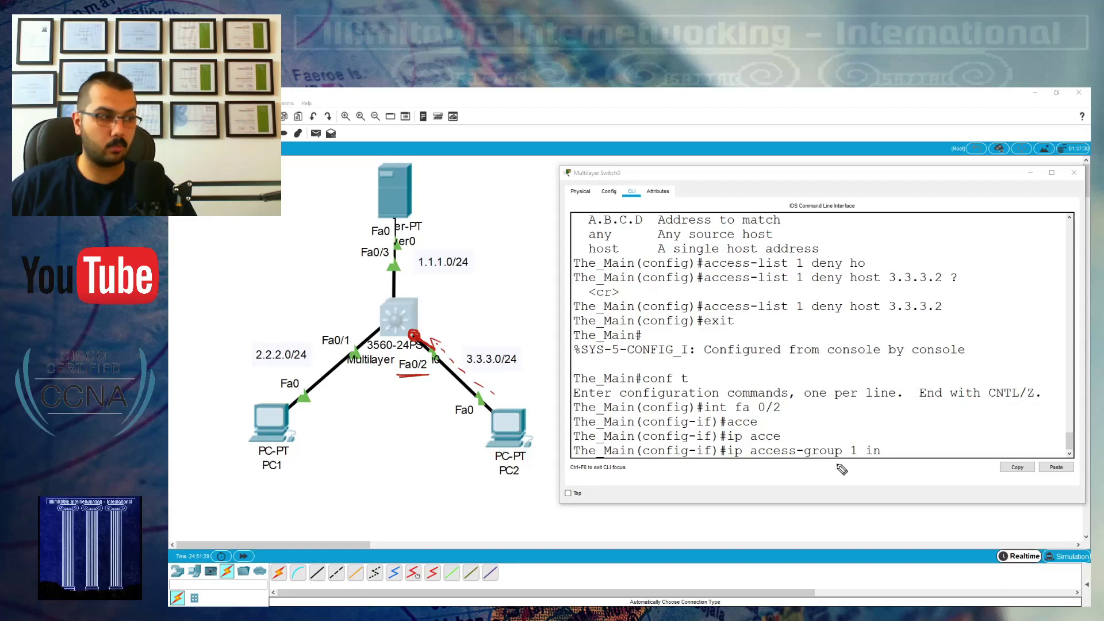
{"action": "left_click_drag", "start_coordinate": [841, 465], "coordinate": [744, 462]}
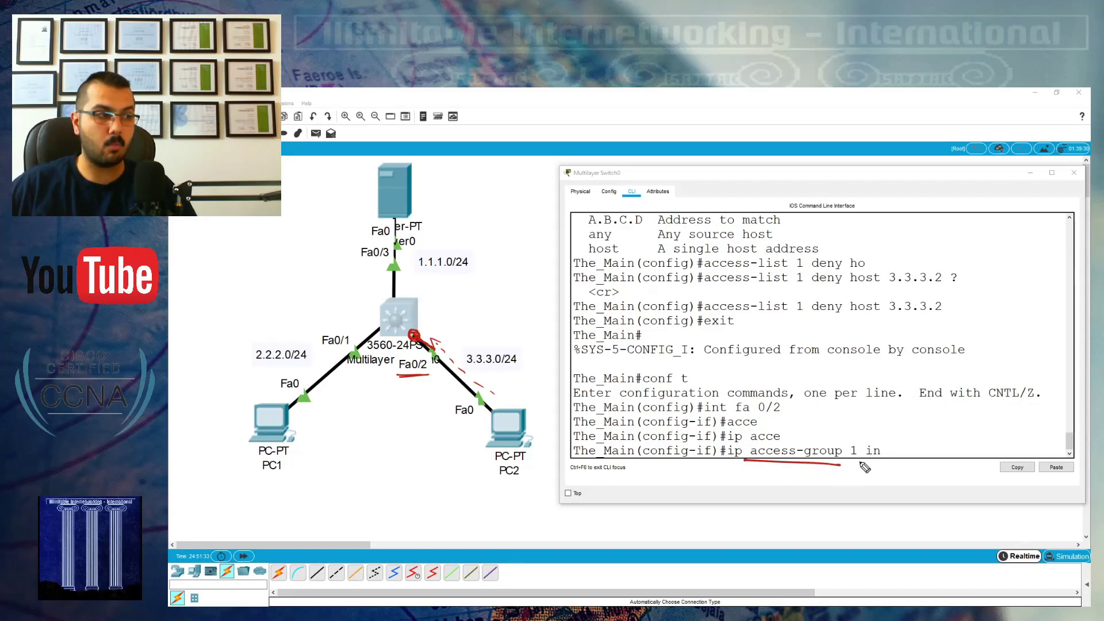
{"action": "left_click_drag", "start_coordinate": [860, 461], "coordinate": [845, 462]}
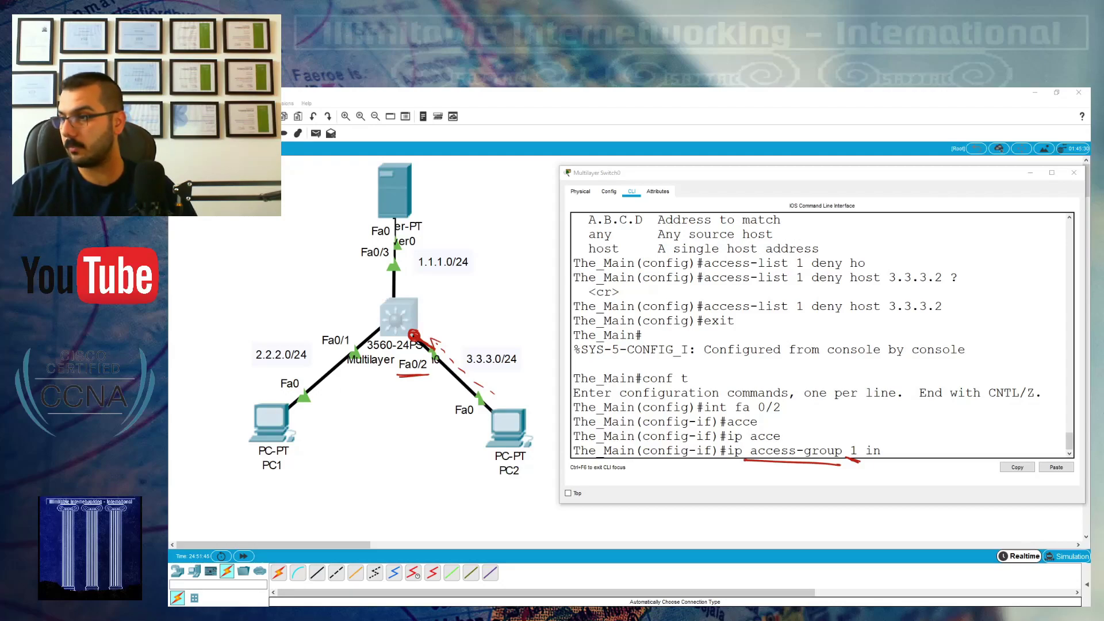
Submit 'ip access-group 1 in' on Fa0/2 and end configuration mode.
{"action": "left_click", "coordinate": [877, 454]}
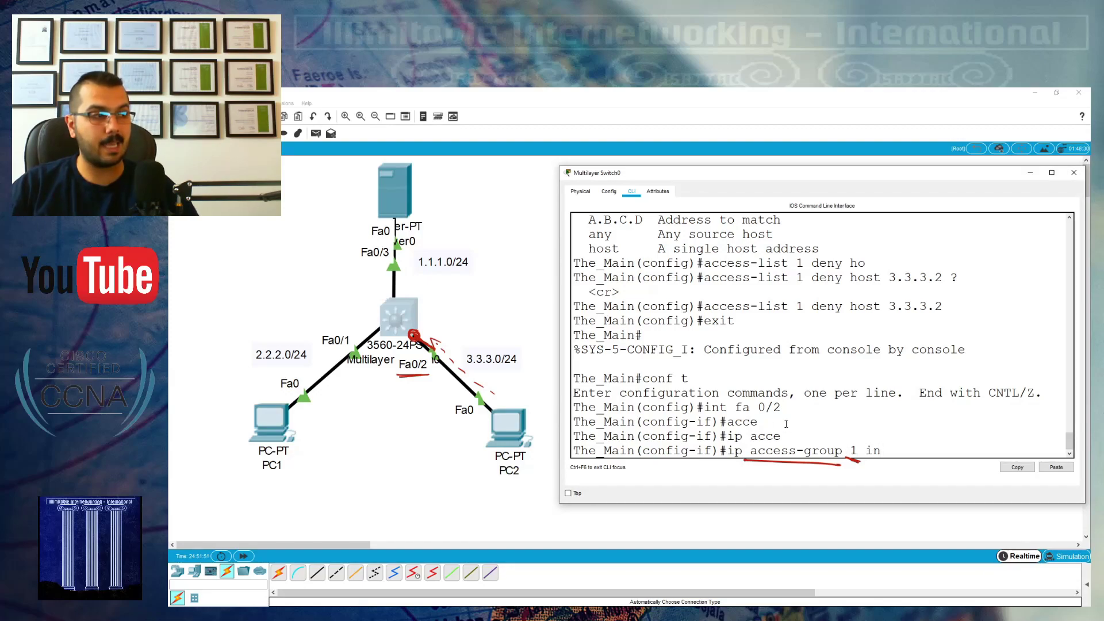
{"action": "key", "text": "Return"}
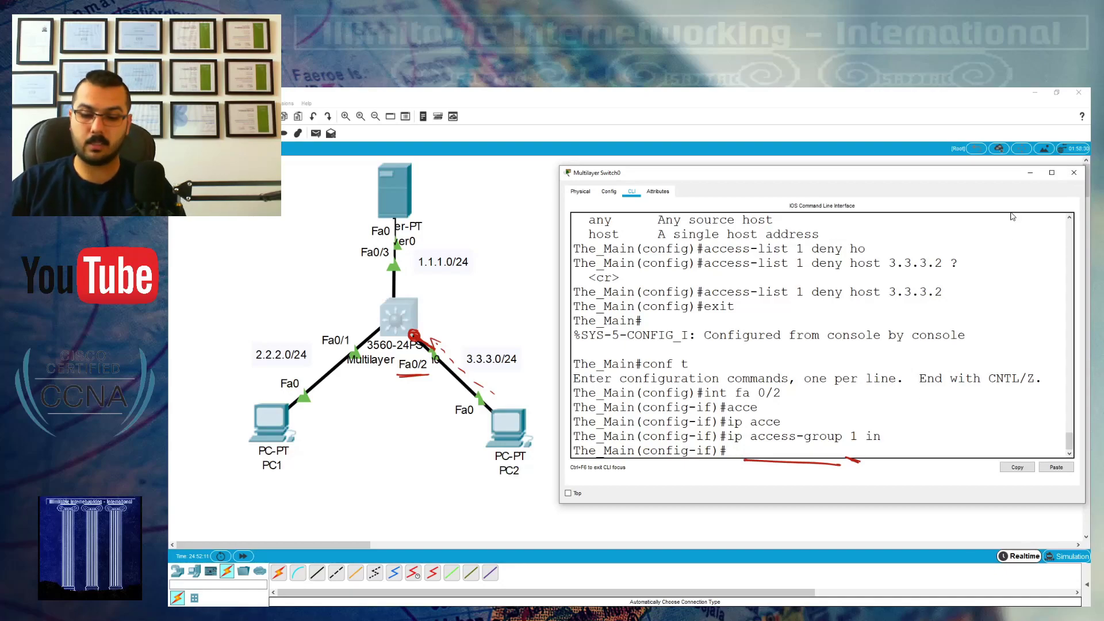
{"action": "type", "text": "end"}
{"action": "key", "text": "Return"}
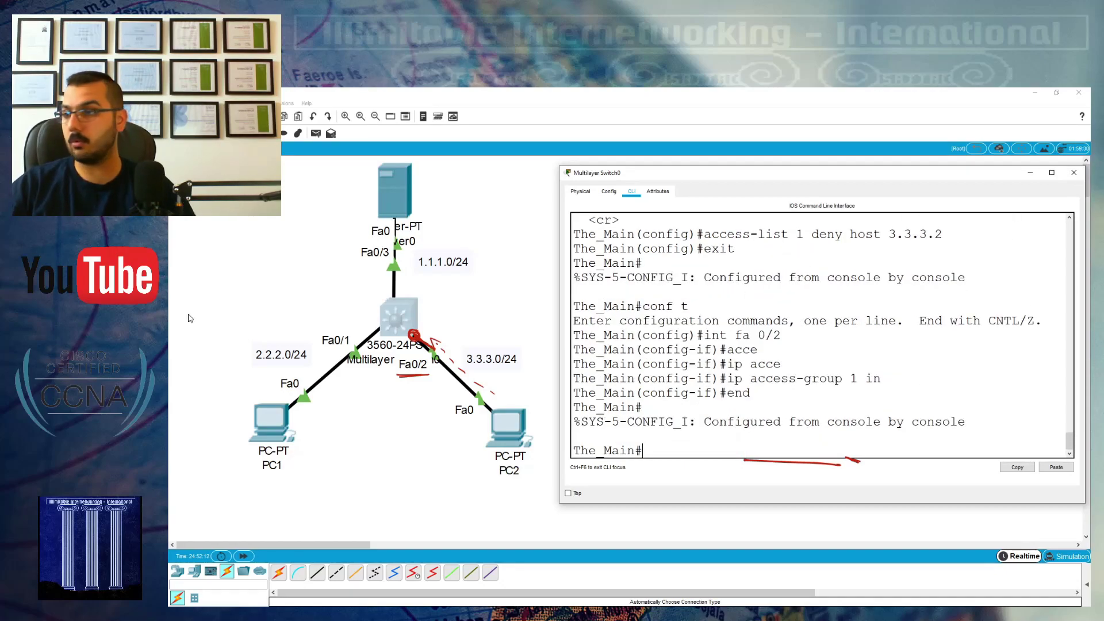
Close the switch window and ping PC1 at 2.2.2.2 from PC2's command prompt.
{"action": "key", "text": "Escape"}
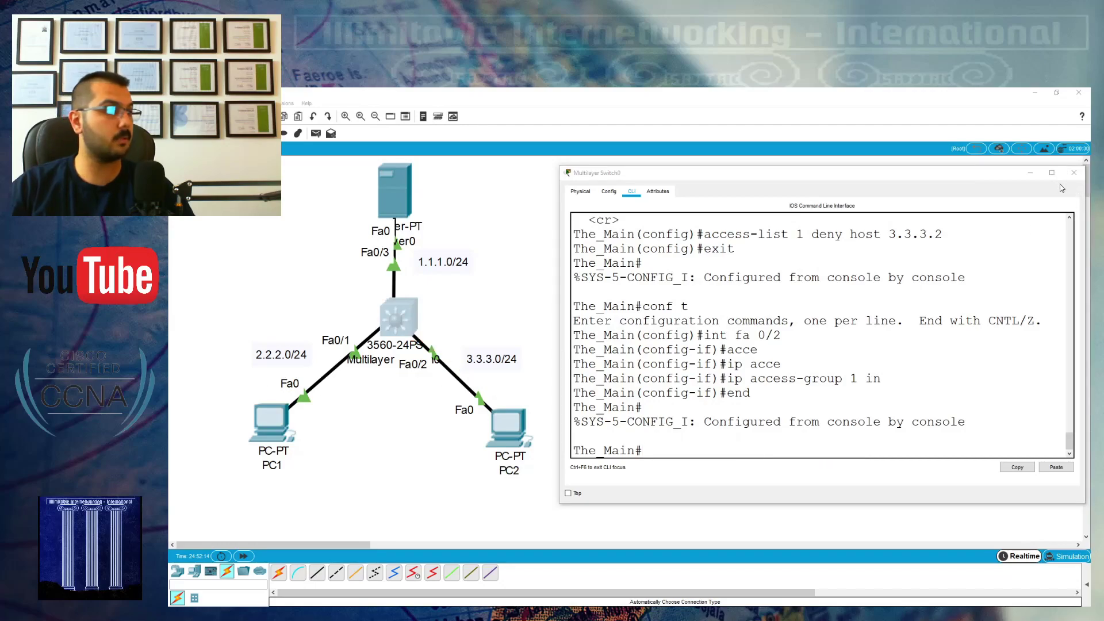
{"action": "left_click", "coordinate": [1029, 173]}
{"action": "left_click", "coordinate": [521, 426]}
{"action": "left_click_drag", "start_coordinate": [634, 174], "coordinate": [821, 187]}
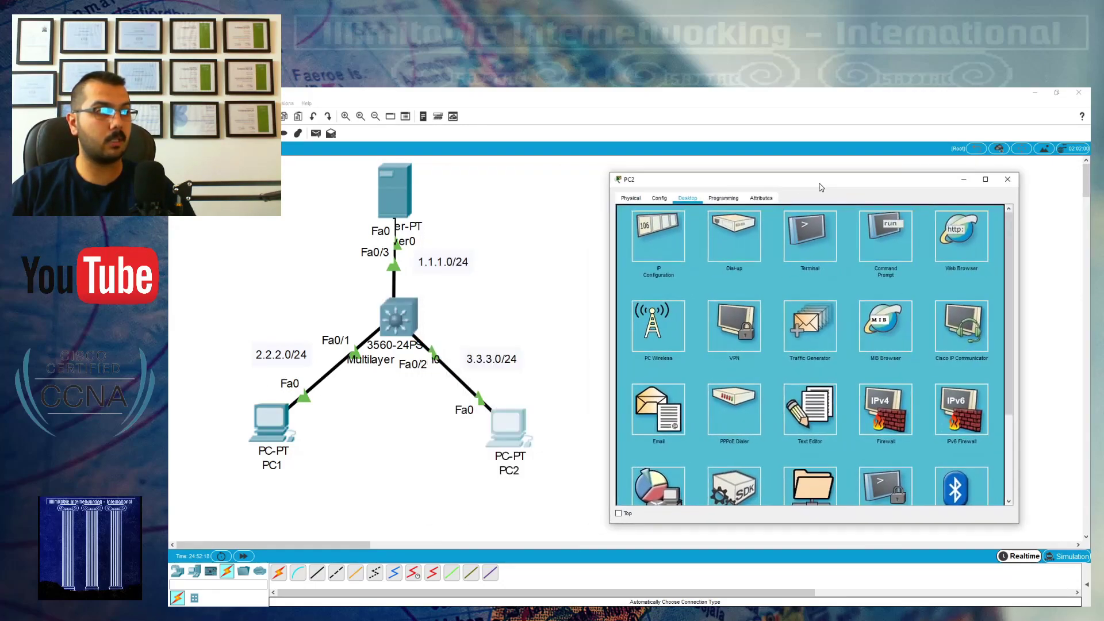
{"action": "left_click", "coordinate": [883, 228]}
{"action": "key", "text": "Return"}
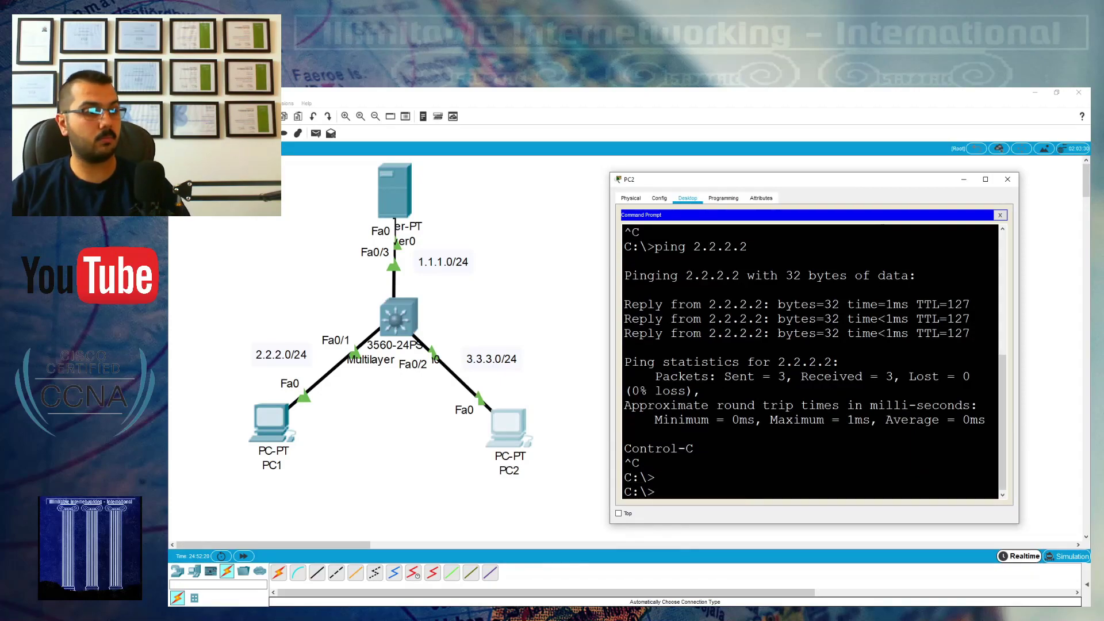
{"action": "key", "text": "Up"}
{"action": "key", "text": "Return"}
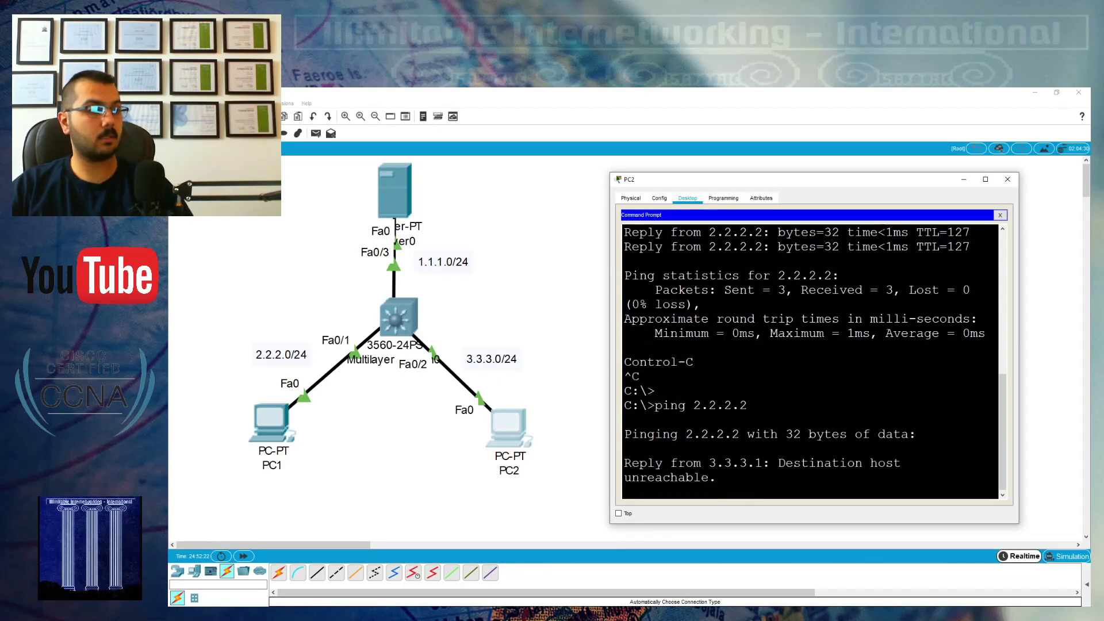
Widen PC2's window, re-run the 2.2.2.2 ping, and highlight 3.3.3.1's unreachable reply.
{"action": "left_click_drag", "start_coordinate": [830, 179], "coordinate": [895, 175]}
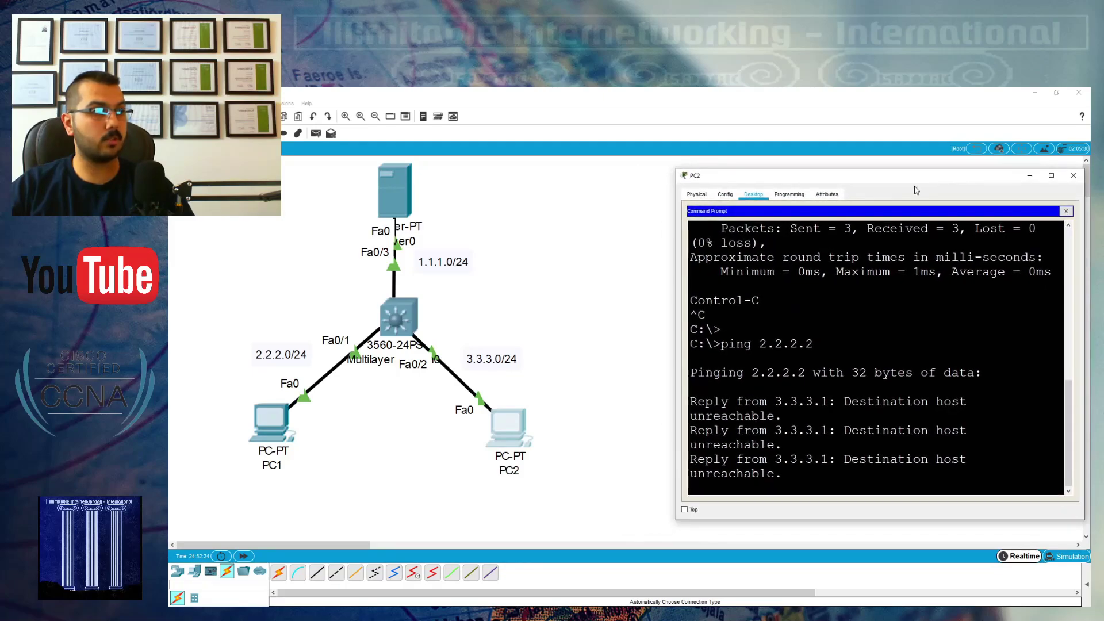
{"action": "left_click_drag", "start_coordinate": [676, 246], "coordinate": [528, 246]}
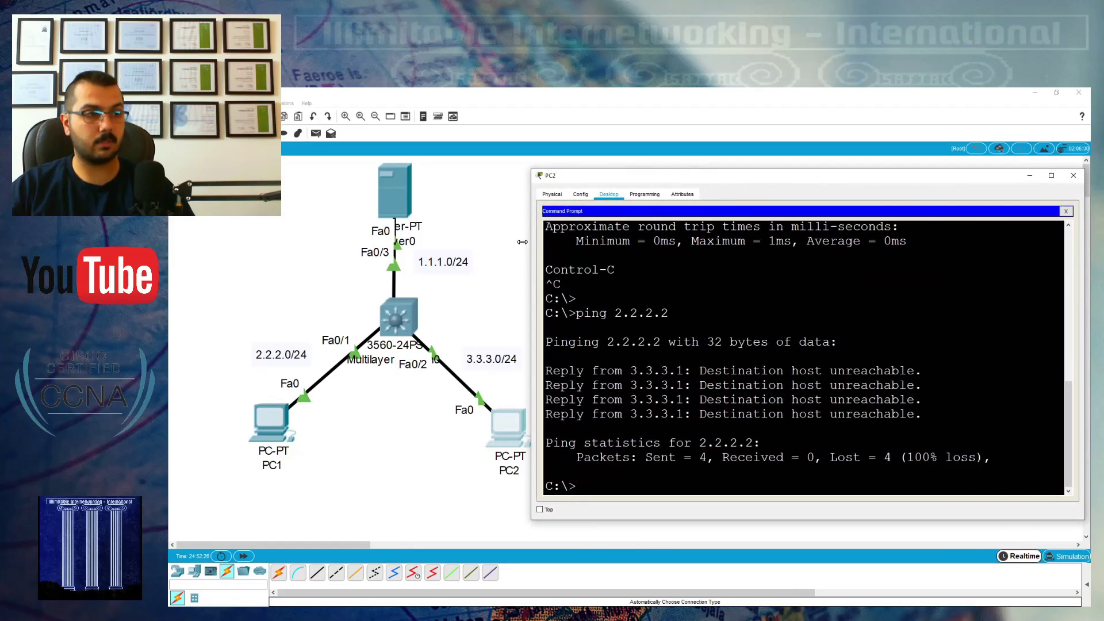
{"action": "key", "text": "Up"}
{"action": "key", "text": "Return"}
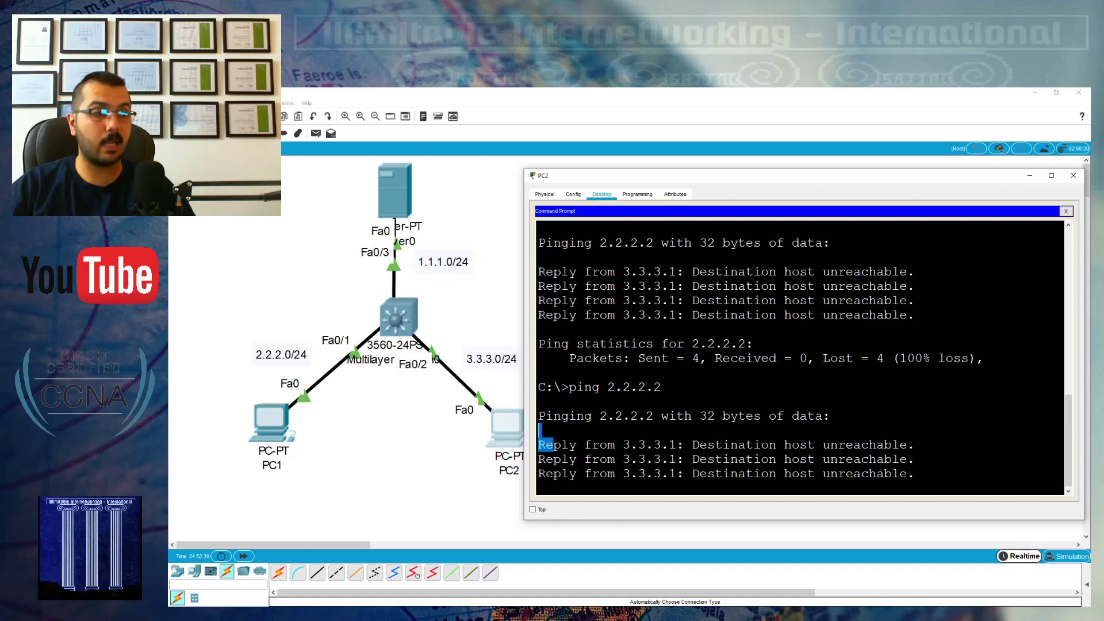
{"action": "mouse_move", "coordinate": [557, 444]}
{"action": "left_mouse_down"}
{"action": "mouse_move", "coordinate": [917, 417]}
{"action": "mouse_move", "coordinate": [664, 400]}
{"action": "left_mouse_up"}
{"action": "left_click_drag", "start_coordinate": [561, 387], "coordinate": [662, 387]}
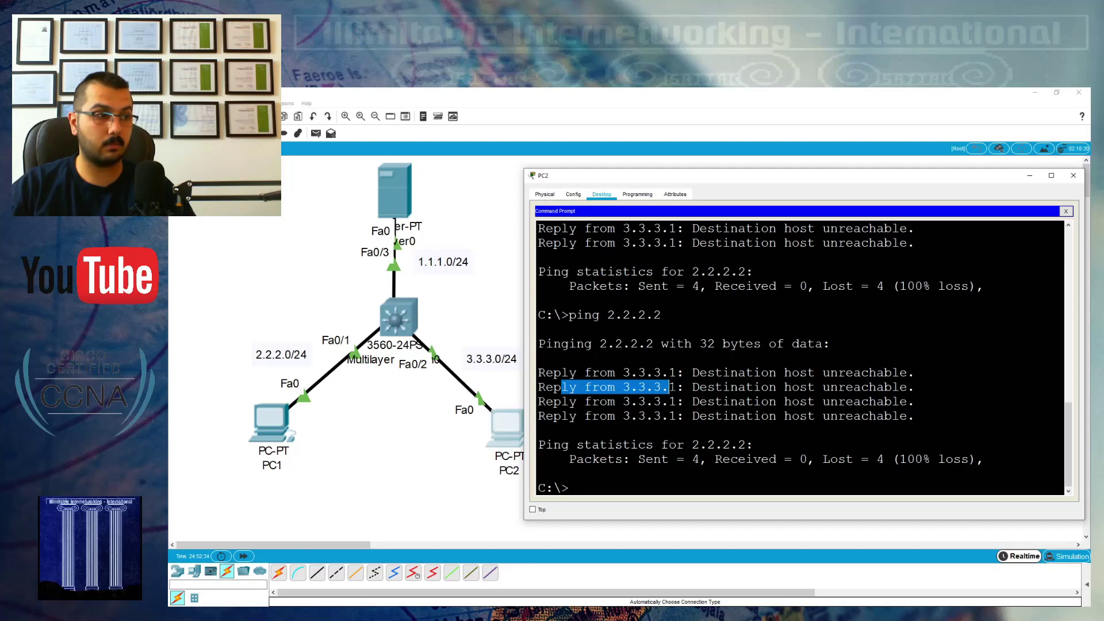
{"action": "left_click_drag", "start_coordinate": [536, 387], "coordinate": [684, 387]}
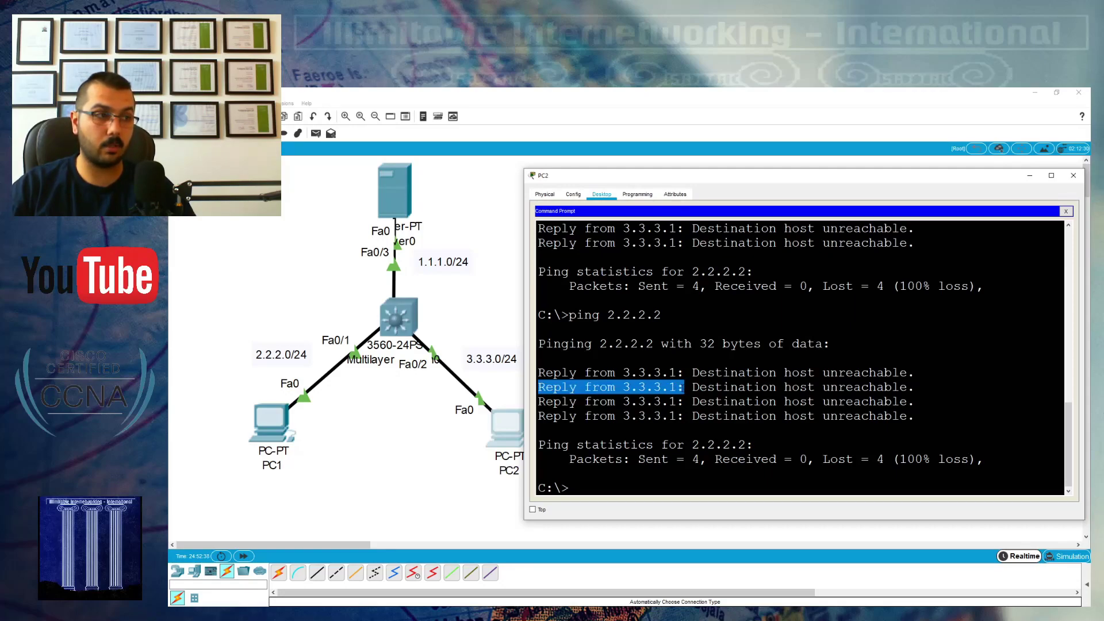
{"action": "left_click_drag", "start_coordinate": [692, 387], "coordinate": [916, 388]}
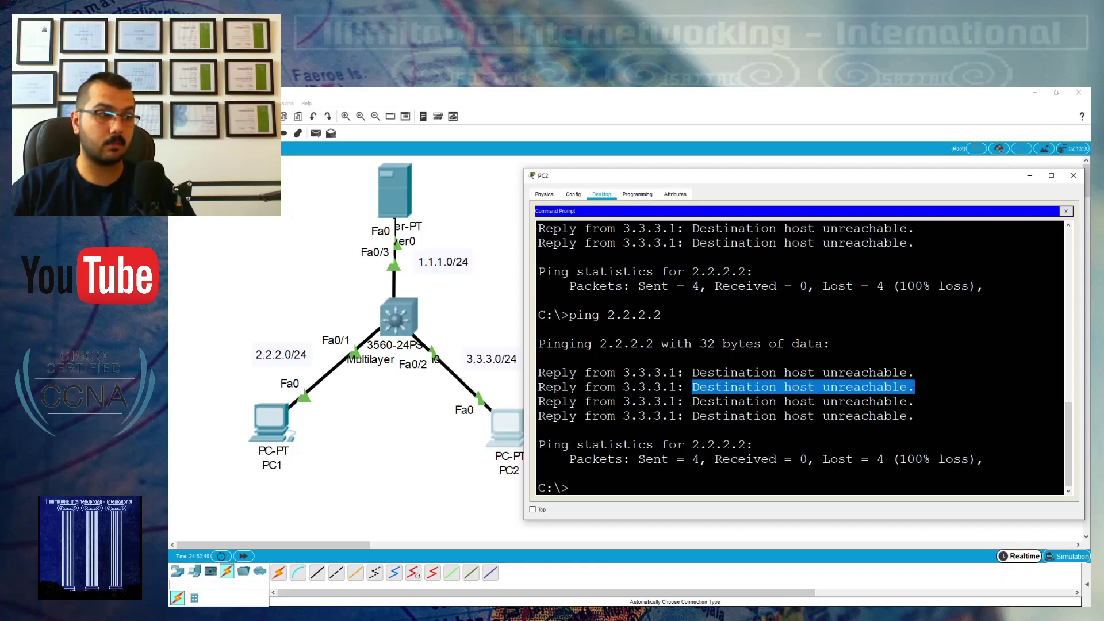
{"action": "left_click_drag", "start_coordinate": [624, 387], "coordinate": [678, 387]}
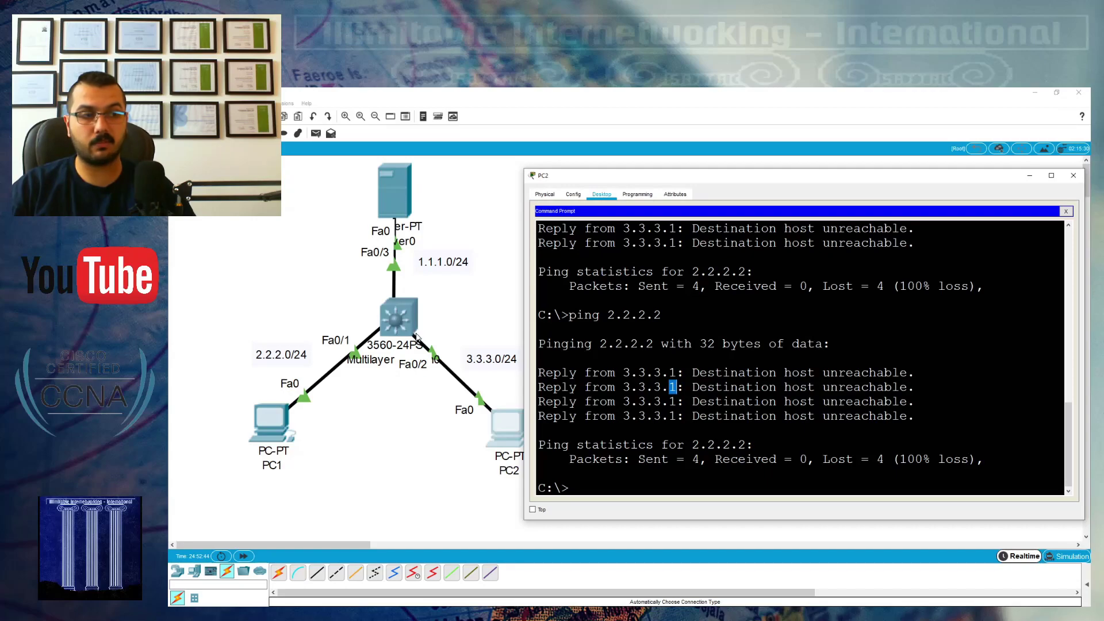
Highlight 2.2.2.2 and 3.3.3.1, ping 1.1.1.2, and close PC2's window.
{"action": "key", "text": "Escape"}
{"action": "left_click_drag", "start_coordinate": [607, 315], "coordinate": [661, 314]}
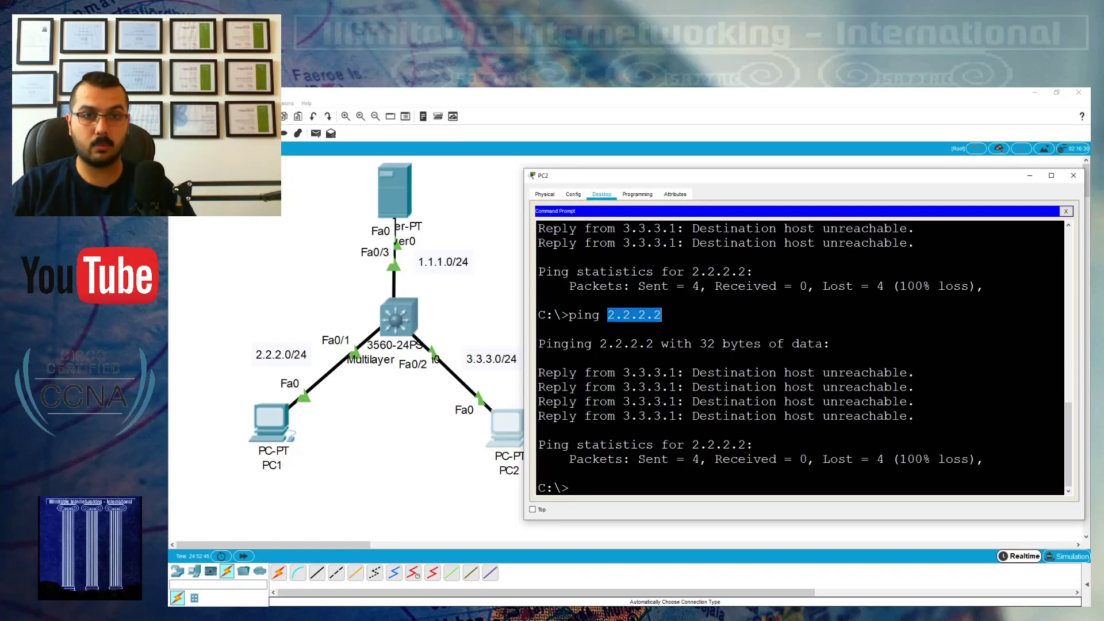
{"action": "key", "text": "Escape"}
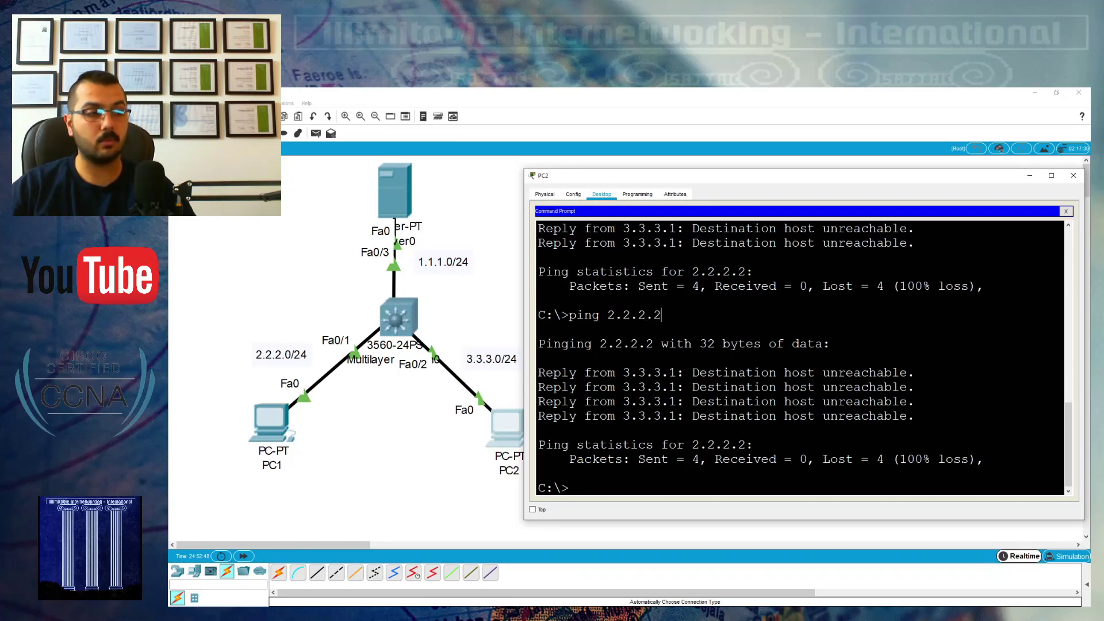
{"action": "left_click_drag", "start_coordinate": [623, 387], "coordinate": [679, 387]}
{"action": "key", "text": "Escape"}
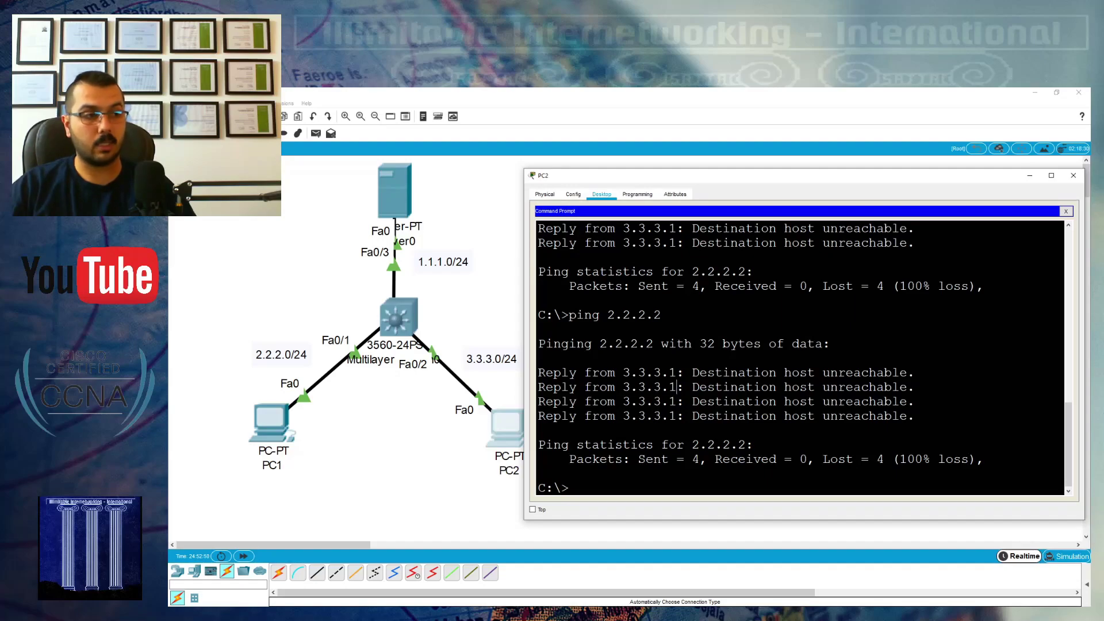
{"action": "type", "text": "ping 1.1.1.2"}
{"action": "key", "text": "Return"}
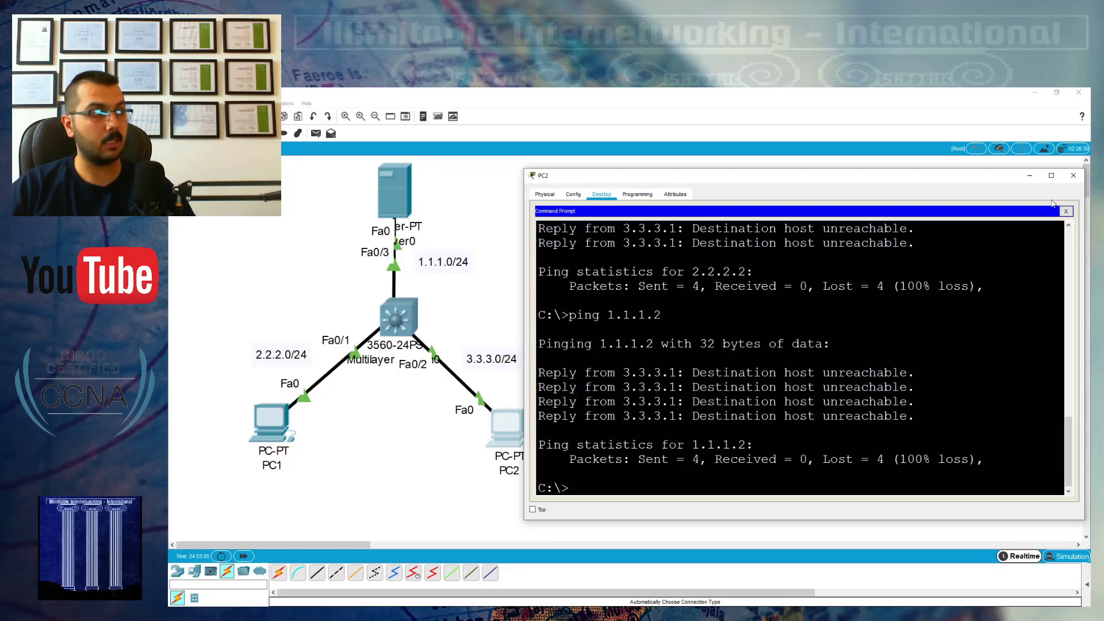
{"action": "left_click", "coordinate": [1073, 175]}
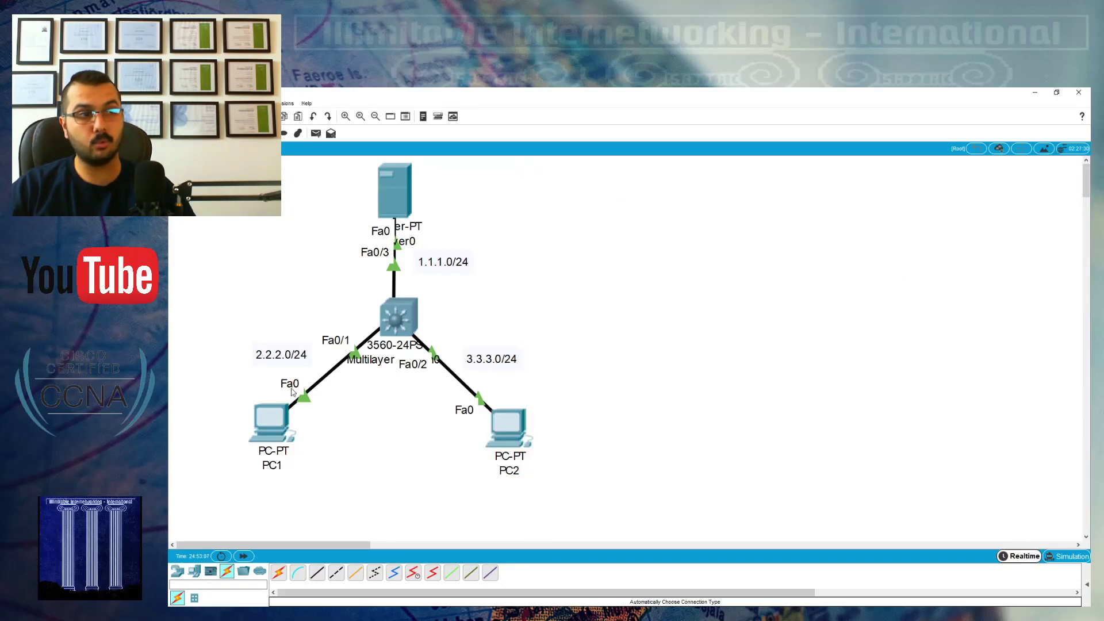
Re-run ping 1.1.1.2 from PC1's command prompt, then close the prompt and PC1's window.
{"action": "left_click", "coordinate": [261, 435]}
{"action": "key", "text": "Up"}
{"action": "key", "text": "Return"}
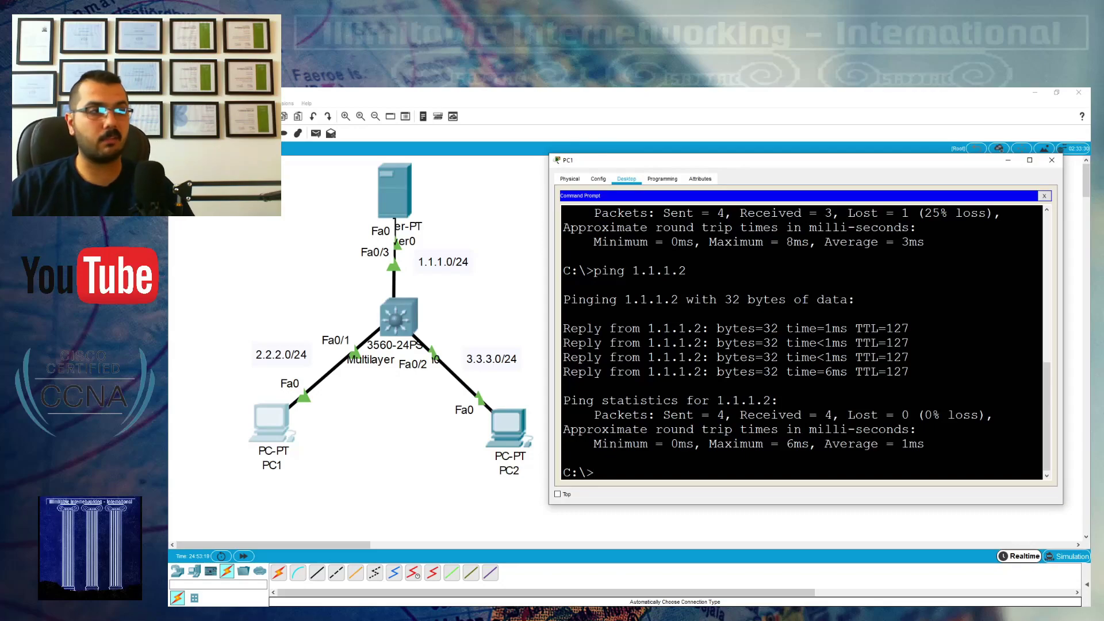
{"action": "left_click", "coordinate": [1043, 196]}
{"action": "left_click", "coordinate": [1051, 162]}
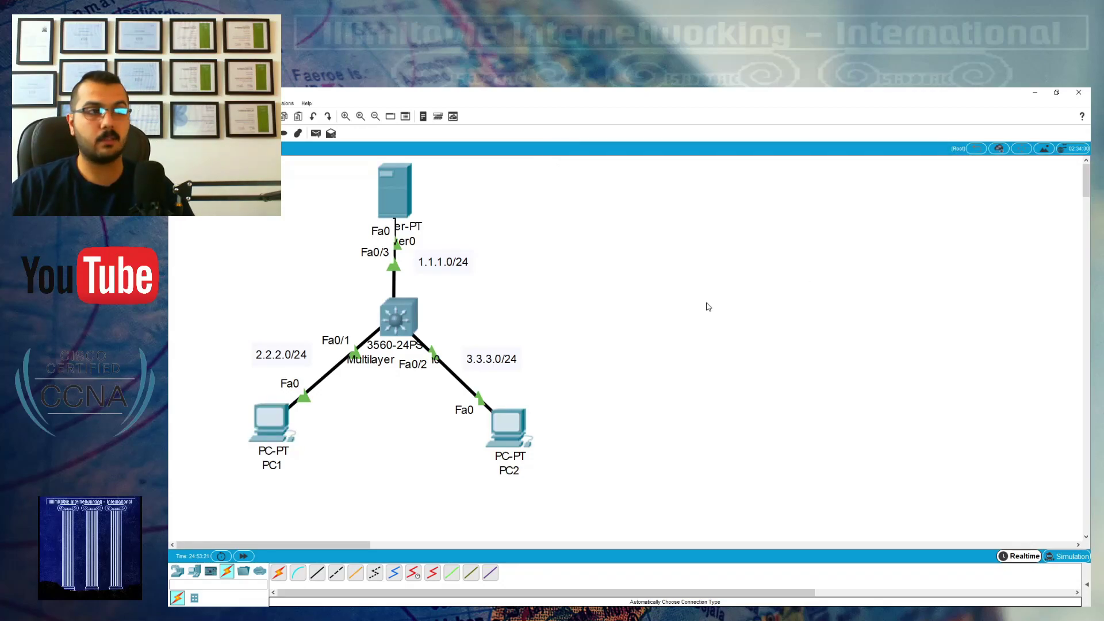